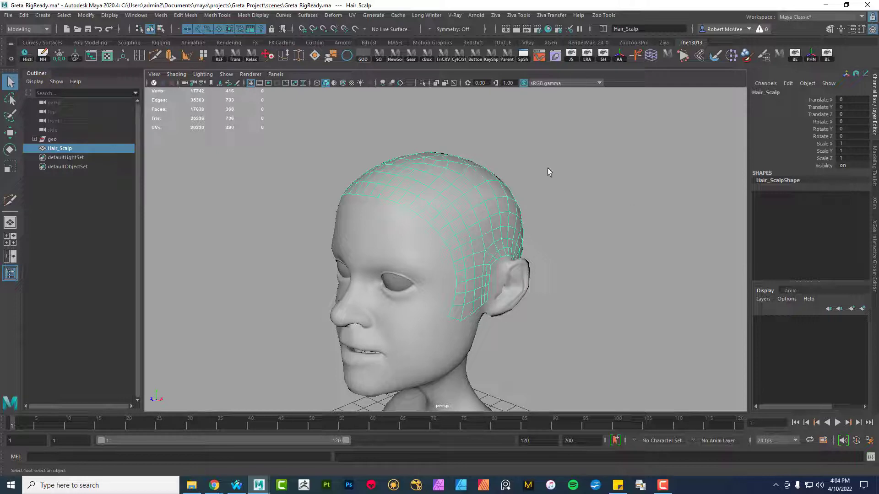
Isolate the Hair_Scalp mesh in the viewport and assign it a new Lambert material
click(421, 82)
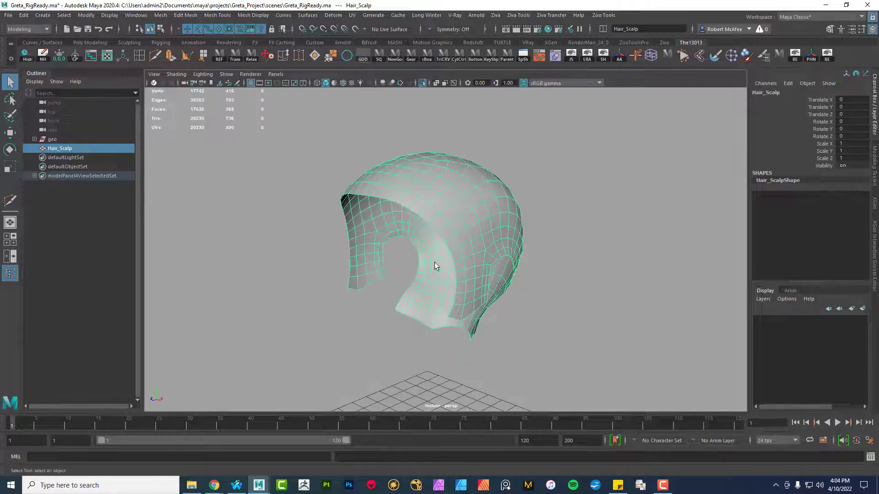
alt+drag(507, 274, 466, 267)
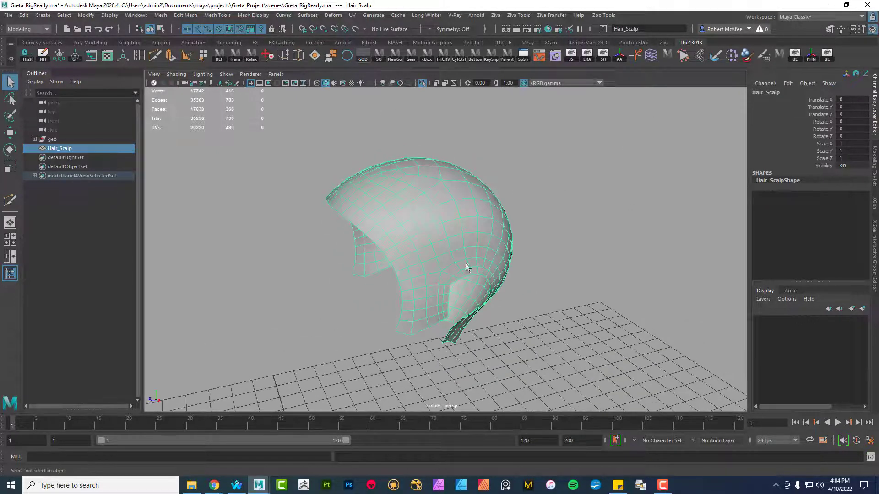
right_drag(435, 208, 497, 411)
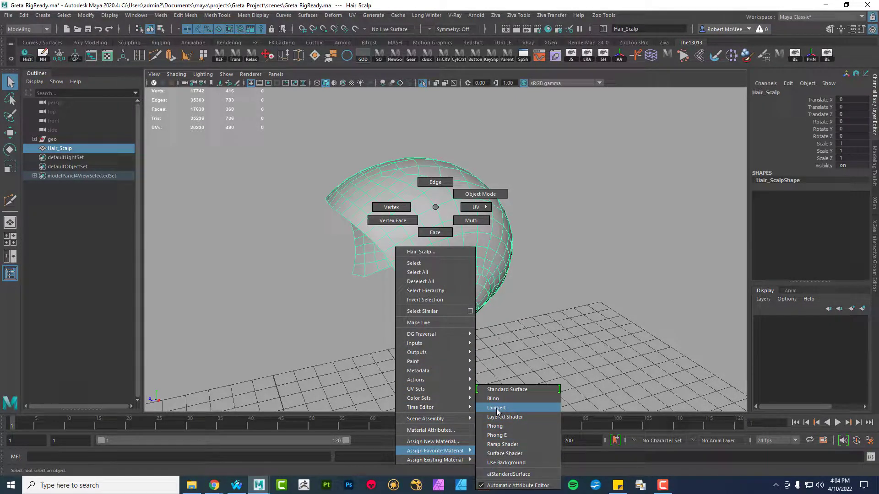
right_drag(498, 411, 497, 409)
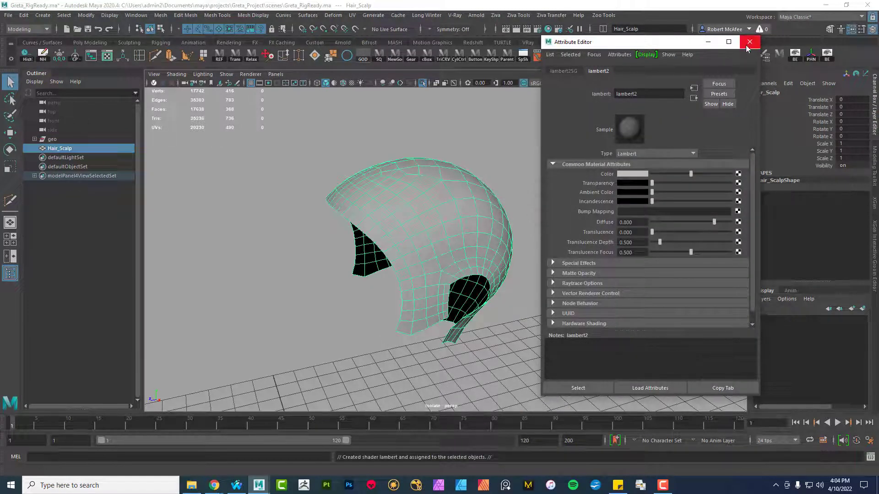
click(749, 43)
alt+drag(327, 255, 384, 238)
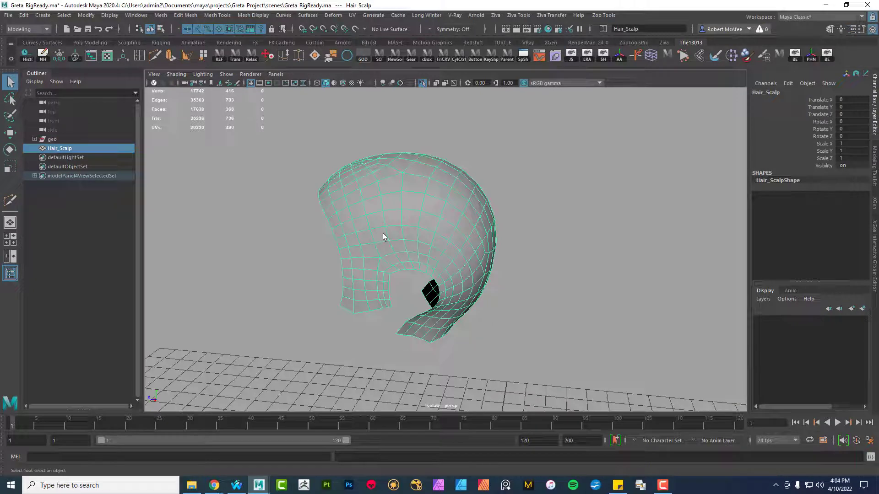
click(476, 15)
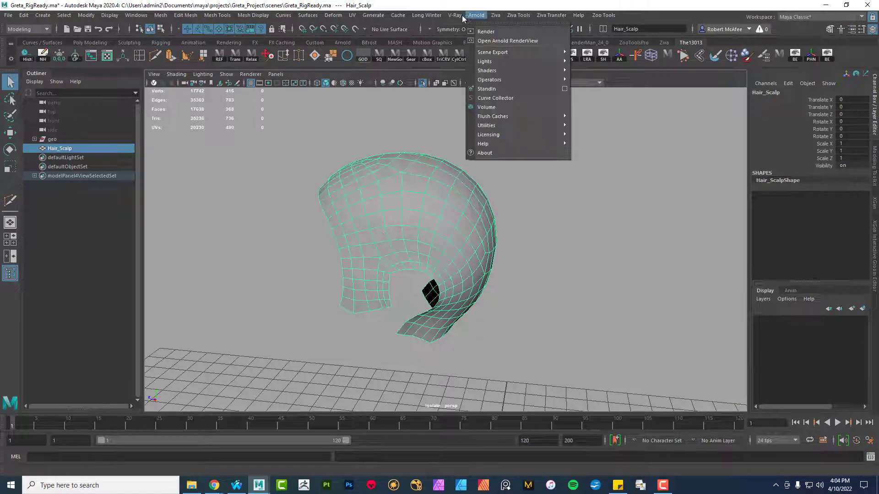
click(476, 15)
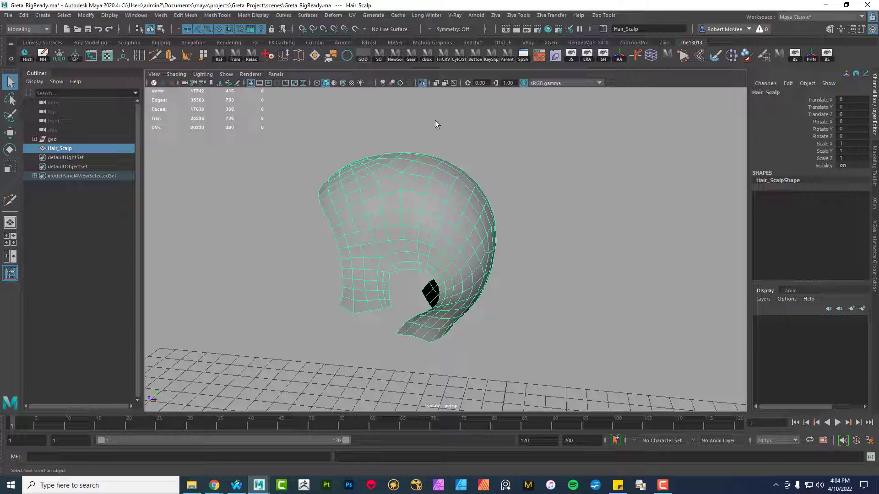
alt+drag(394, 251, 428, 245)
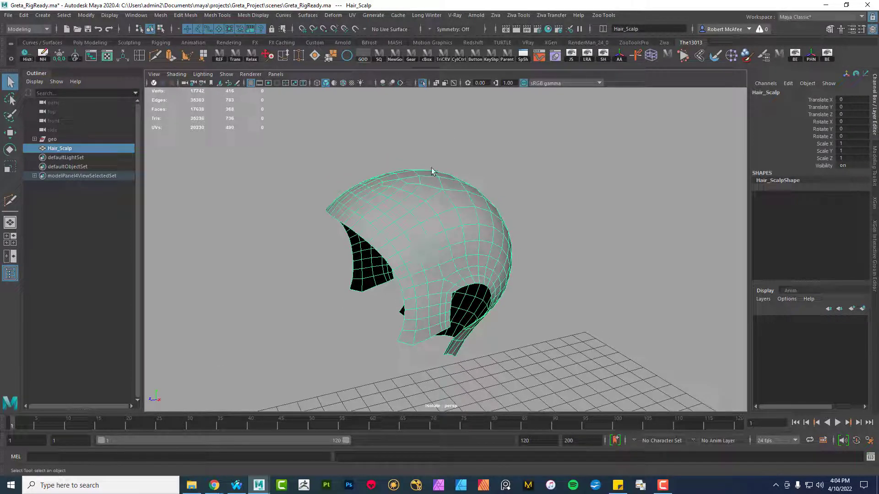
Open the scalp in the UV Editor and create a camera-based UV projection for it
click(107, 57)
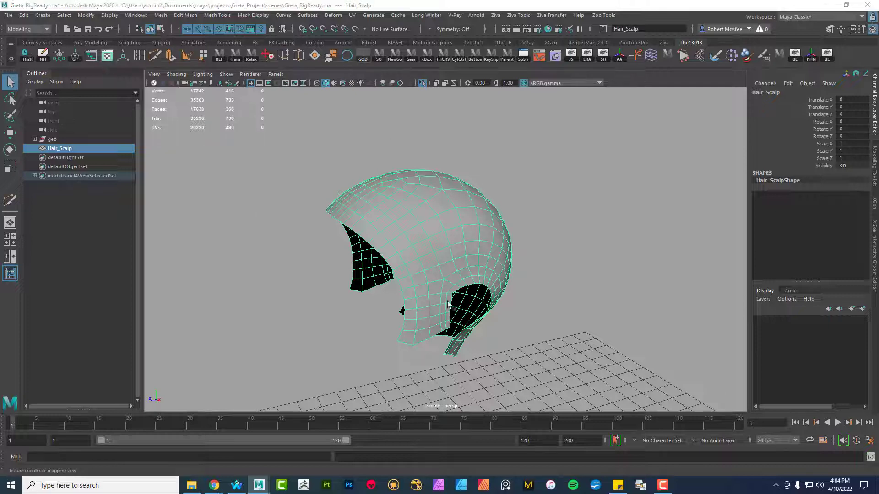
drag(486, 104, 470, 98)
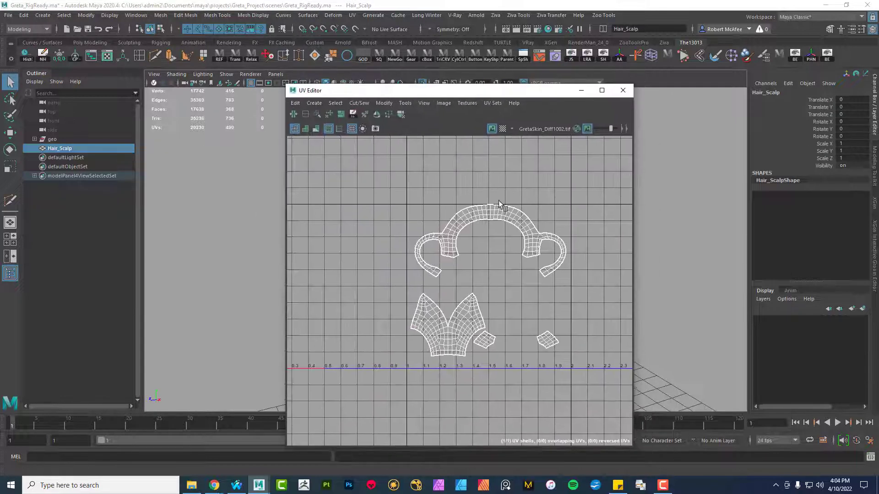
scroll(500, 202, down, 5)
scroll(512, 254, up, 3)
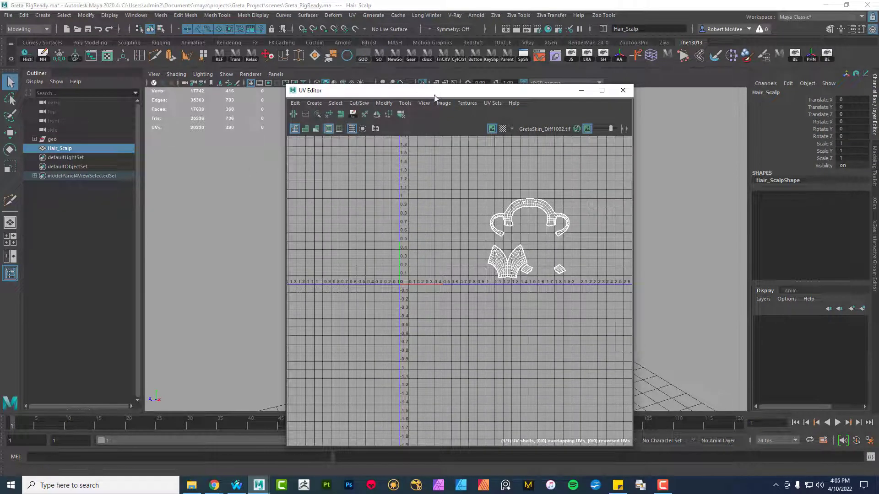
click(308, 106)
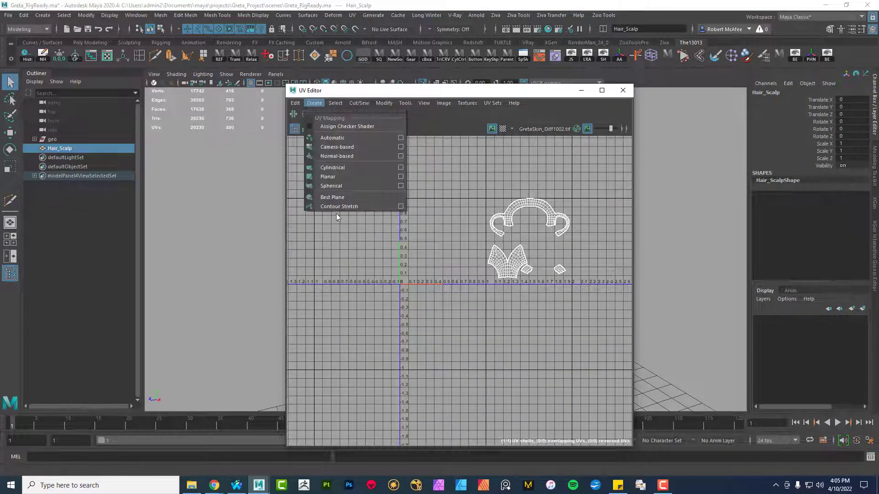
click(333, 148)
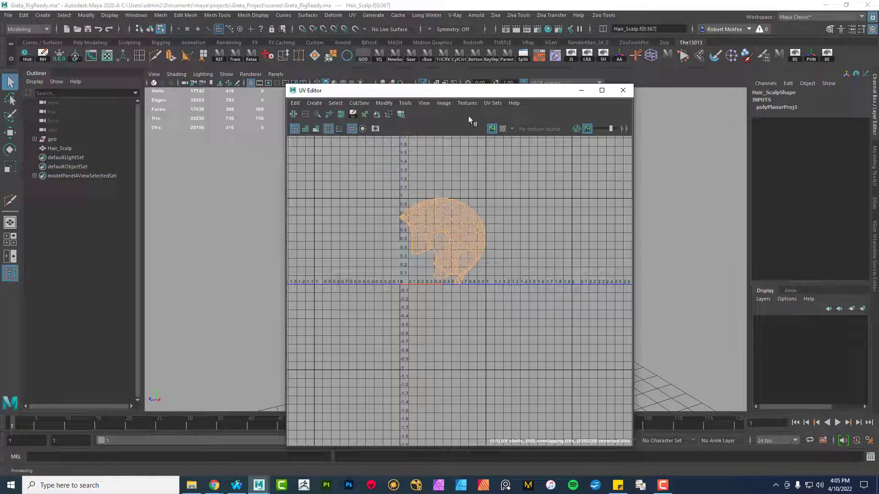
click(493, 103)
click(498, 104)
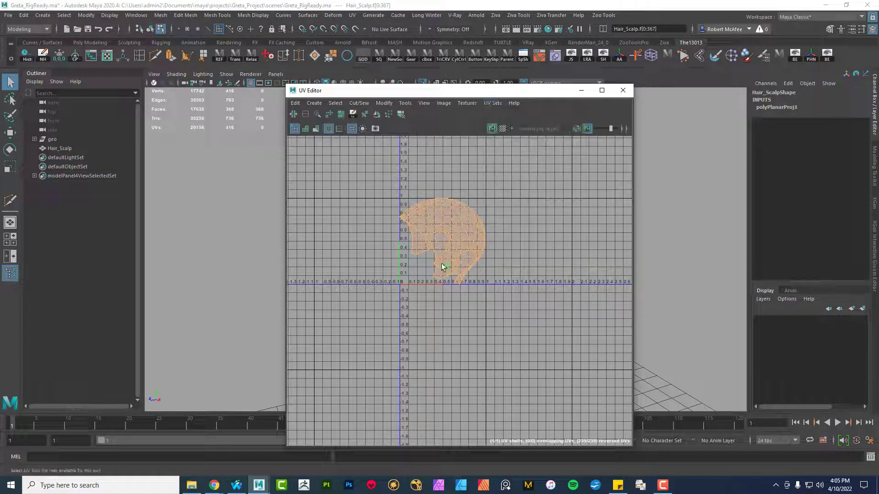
Select all of the scalp's UVs and unfold them into one flat shell
mouse_move(447, 256)
right_down()
mouse_move(476, 257)
mouse_move(454, 243)
right_up()
drag(575, 328, 364, 137)
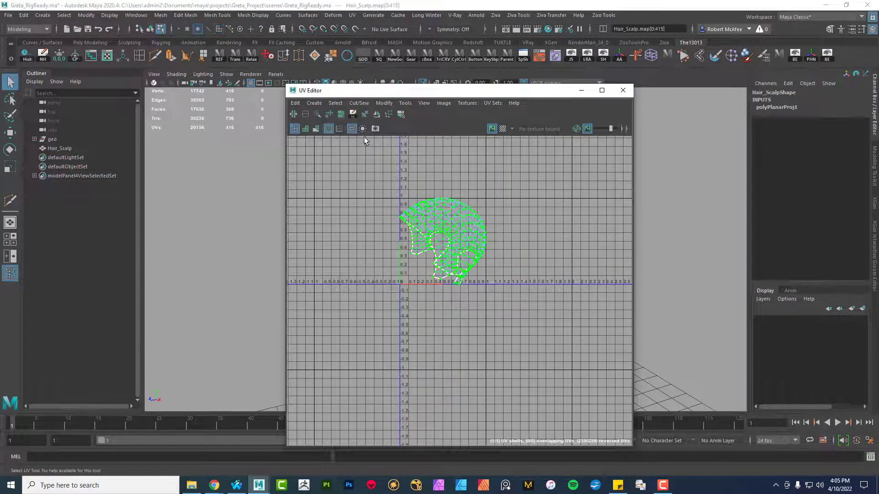
click(339, 115)
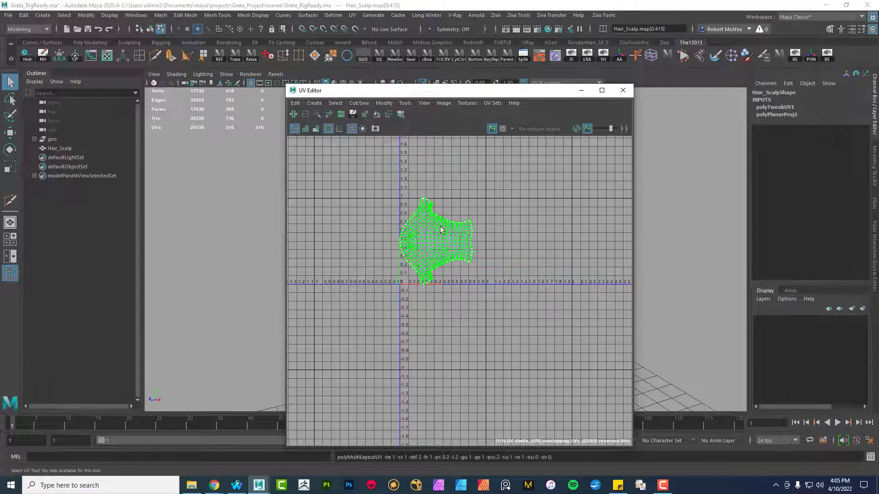
Rotate the scalp's UV shell about 90 degrees clockwise to stand upright and lay it out with the layout rotation set to None
key(e)
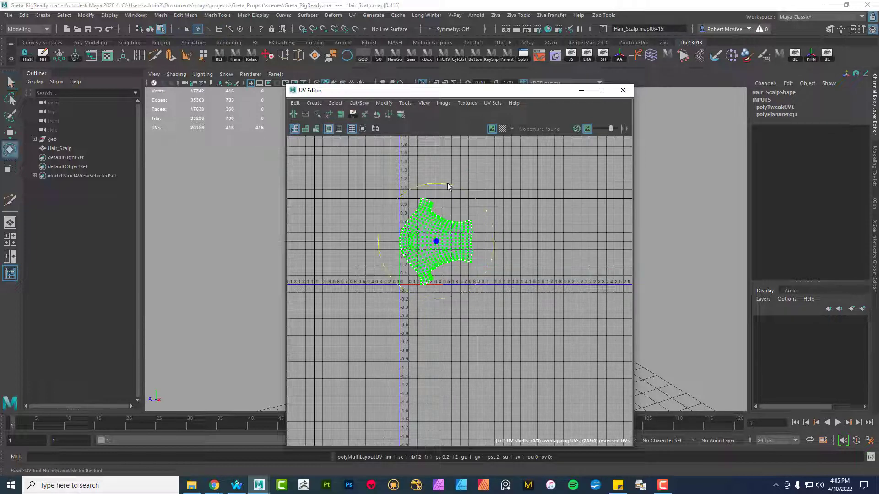
drag(447, 183, 503, 248)
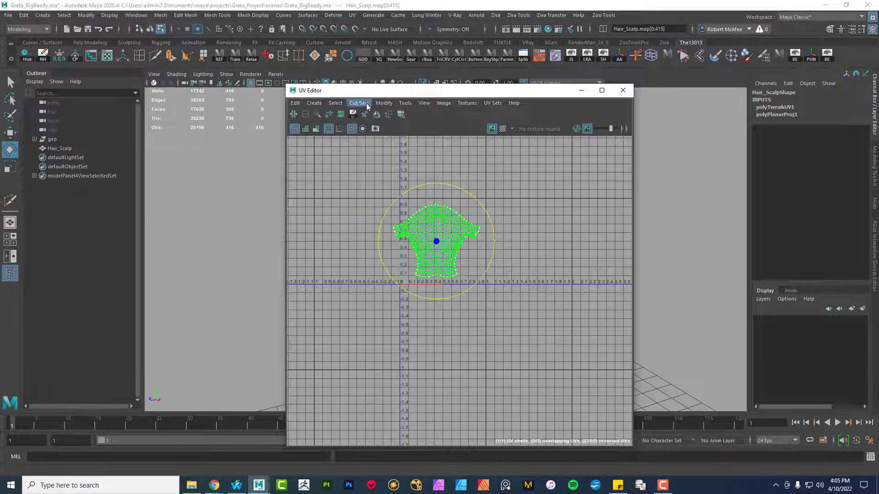
click(353, 113)
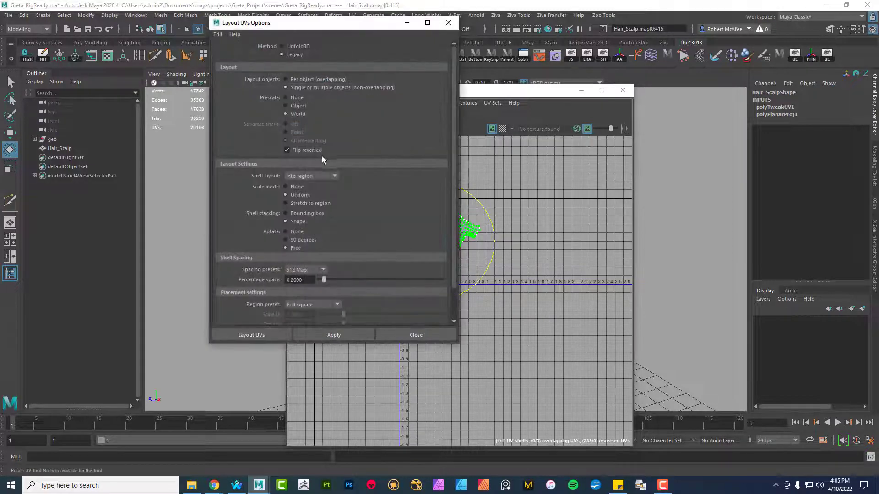
click(290, 231)
click(251, 335)
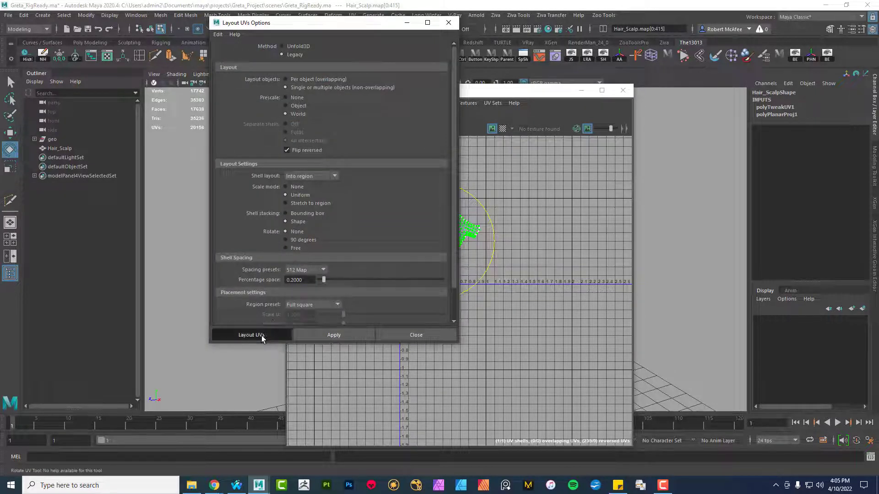
scroll(543, 314, up, 8)
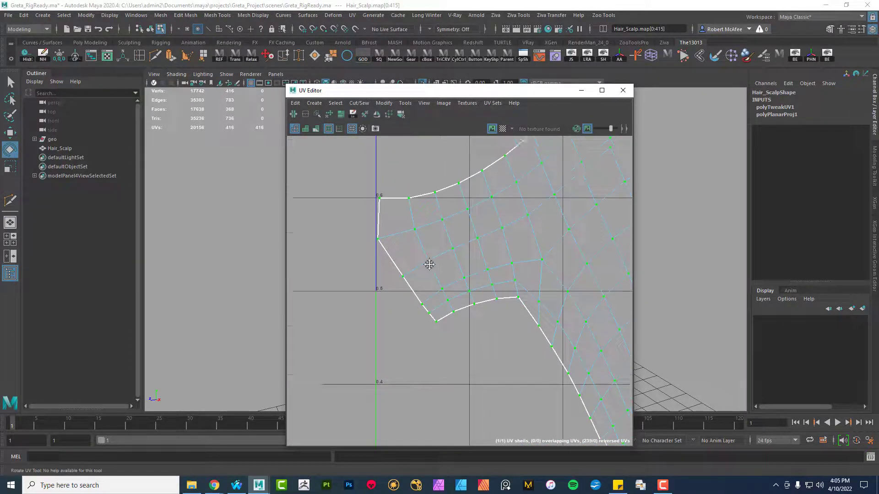
scroll(449, 282, down, 10)
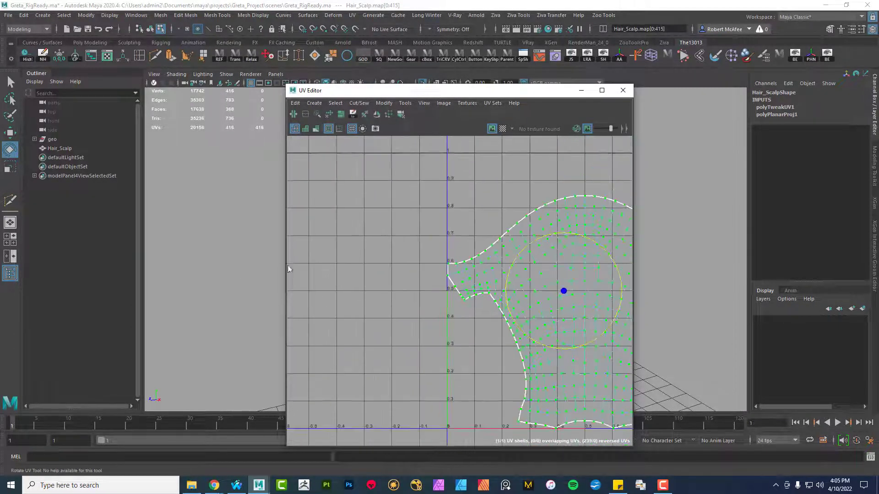
alt+middle_drag(522, 280, 379, 258)
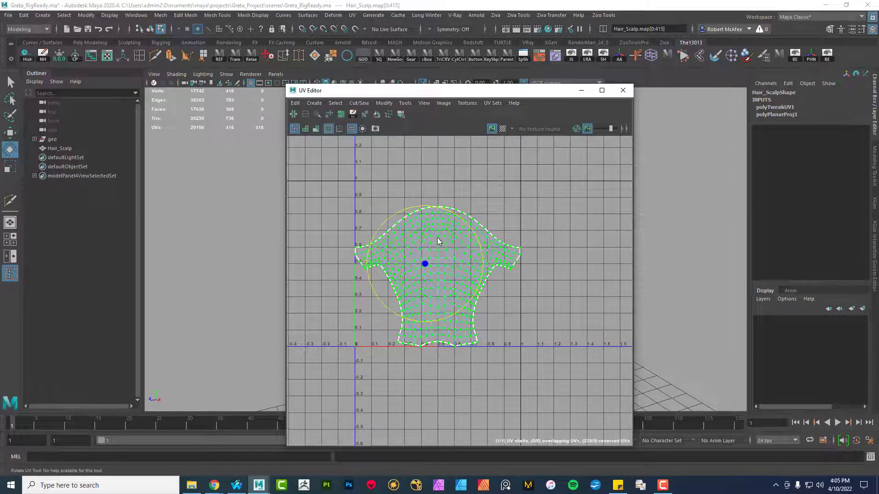
Return the scalp to object mode, close the UV Editor and delete the mesh's construction history
right_drag(438, 238, 476, 198)
click(623, 90)
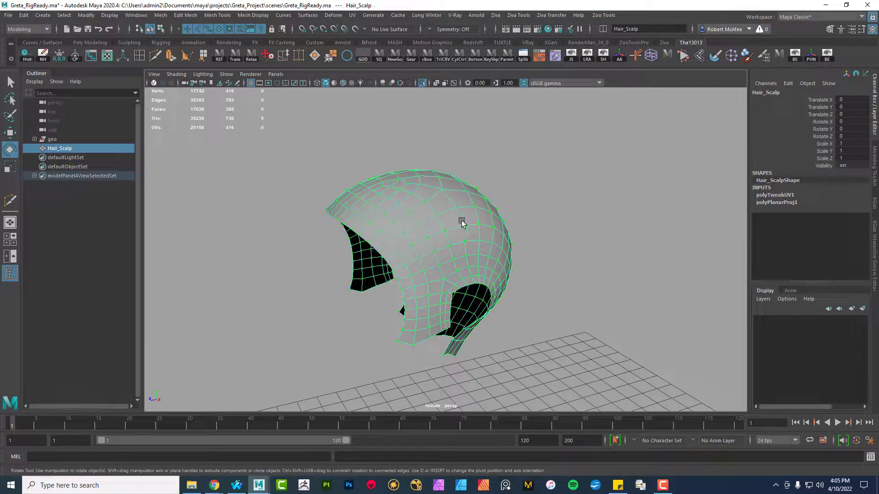
key(alt+shift+d)
alt+drag(503, 240, 444, 269)
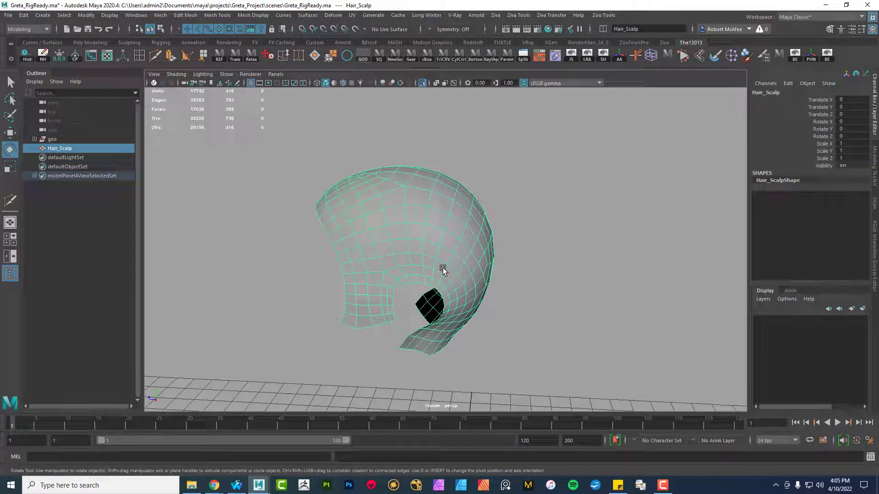
Turn off isolation to show the whole head and put the geo group in a new display layer set to reference
click(422, 83)
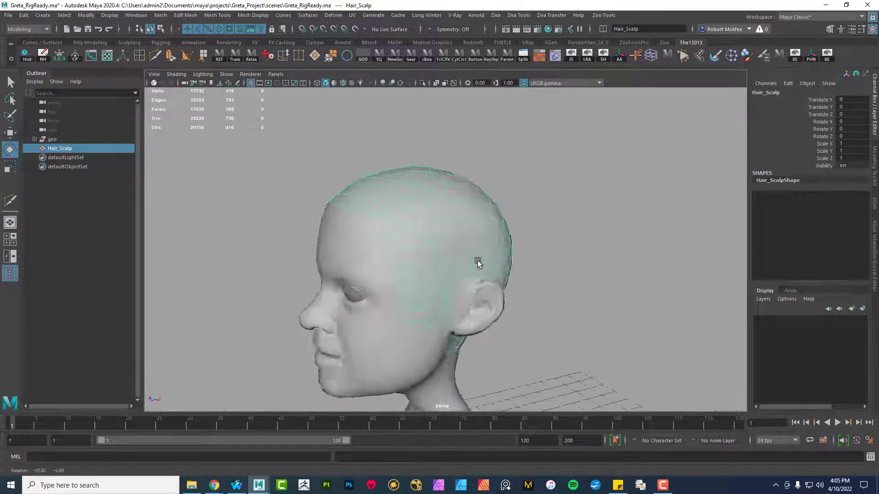
alt+drag(476, 215, 505, 266)
click(52, 139)
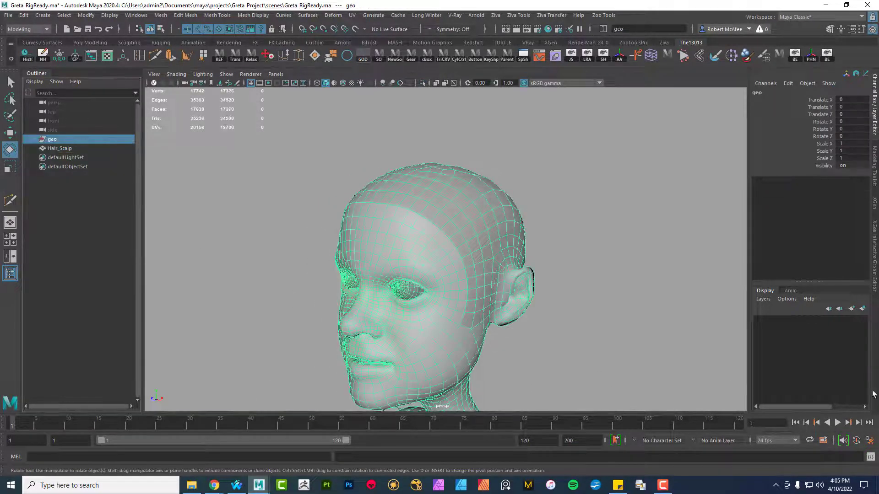
click(862, 308)
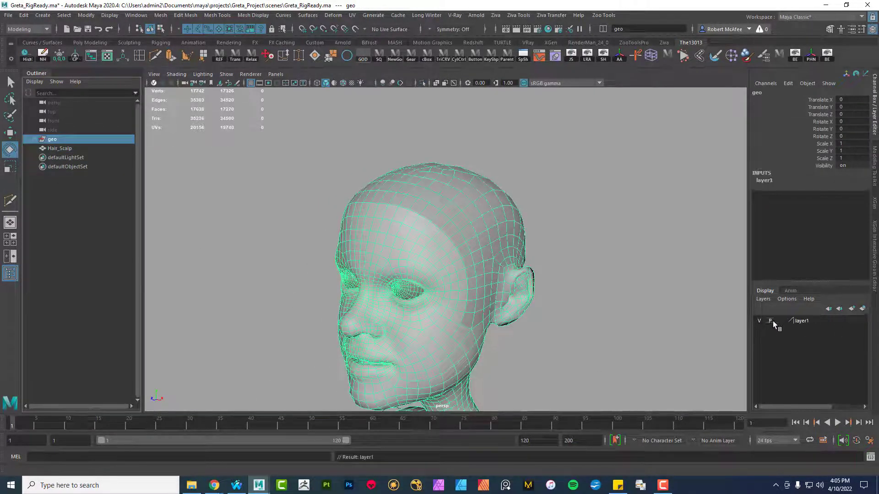
click(779, 321)
click(641, 331)
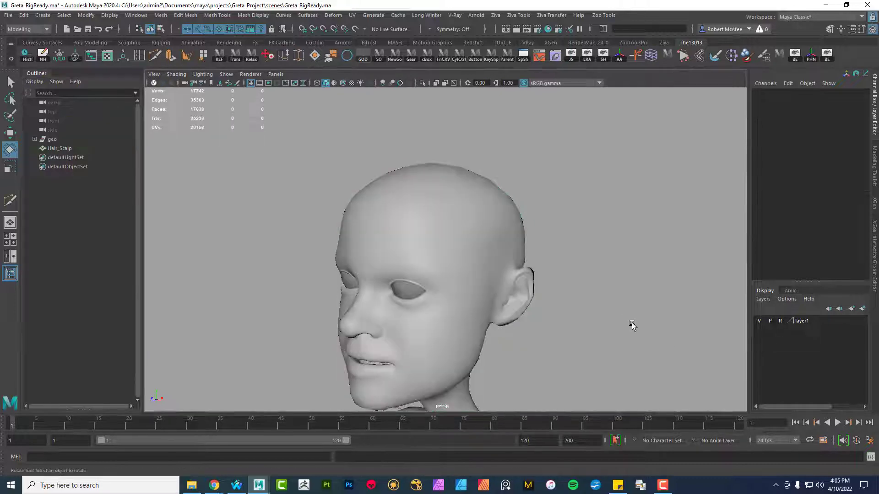
Create interactive groom splines on Hair_Scalp with density 10, length 1, width scale 0.1 and CV count 5, and expand the new description
alt+drag(631, 324, 603, 317)
click(484, 237)
alt+drag(484, 237, 813, 265)
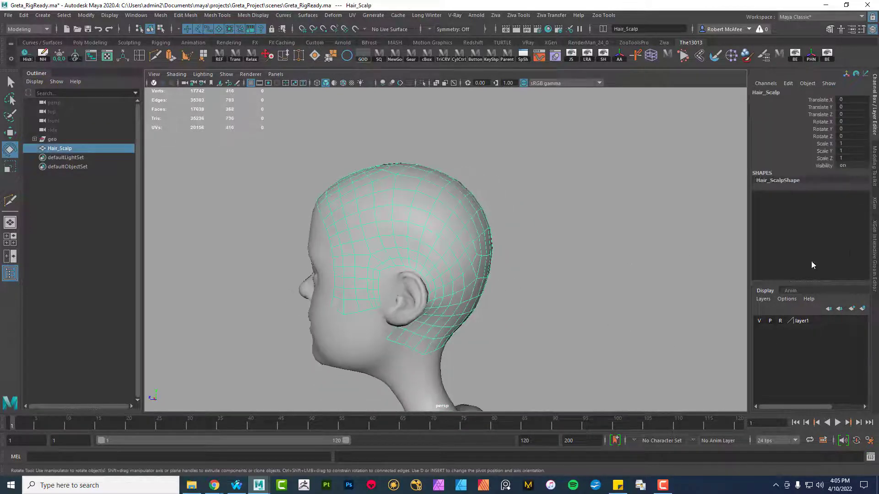
click(875, 241)
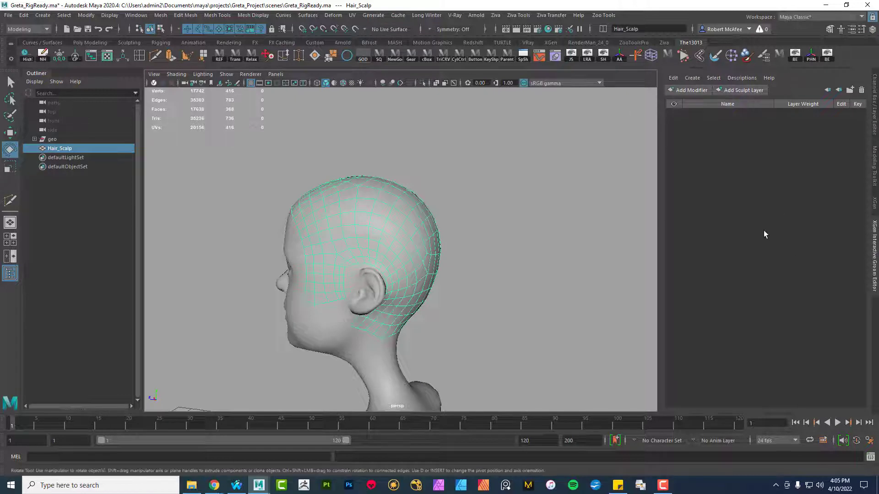
click(692, 78)
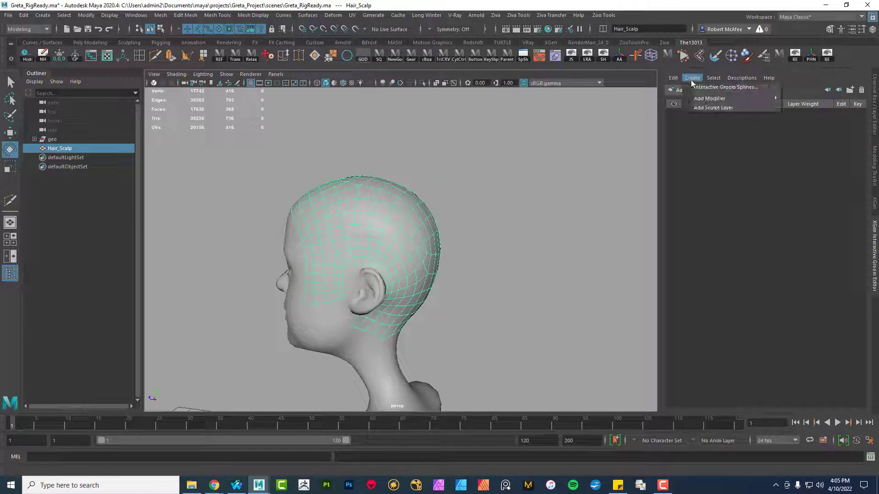
click(714, 87)
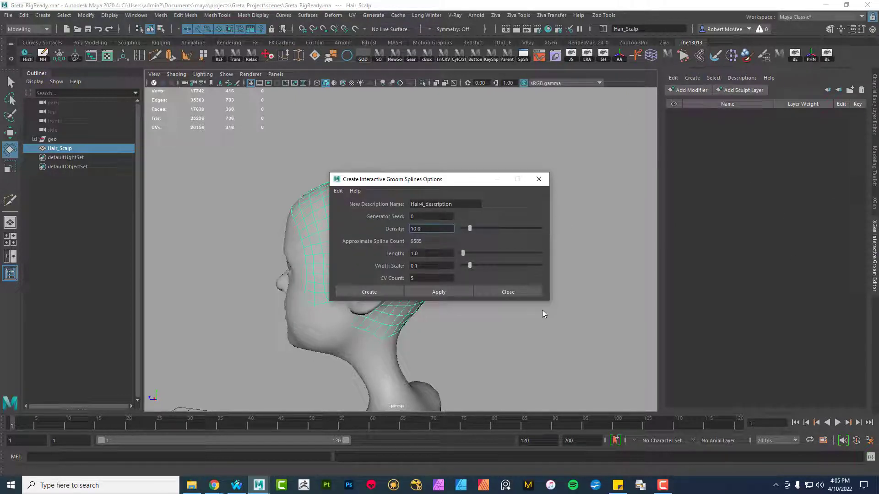
click(381, 293)
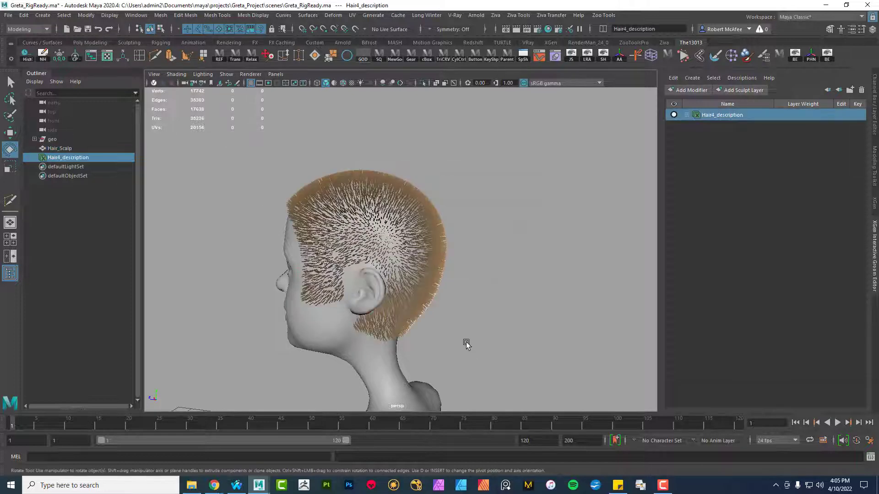
alt+drag(465, 345, 499, 300)
click(686, 115)
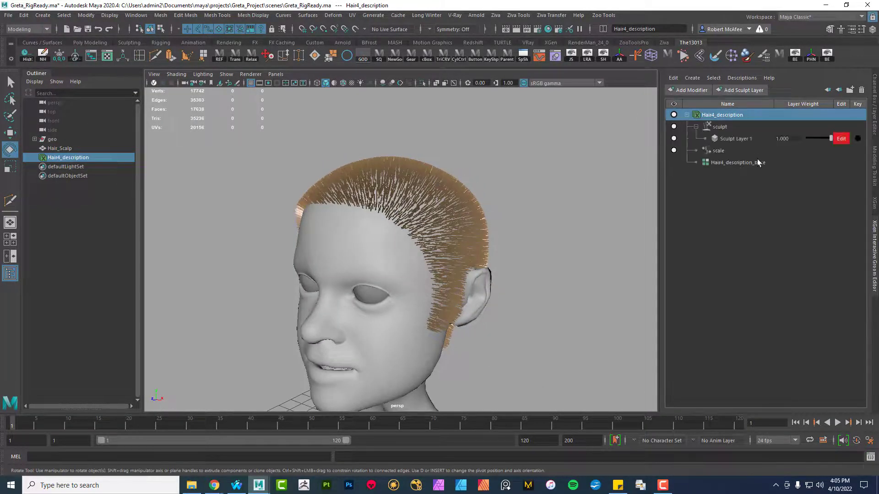
Add a Guide modifier to Hair4_description and open its attributes
click(688, 90)
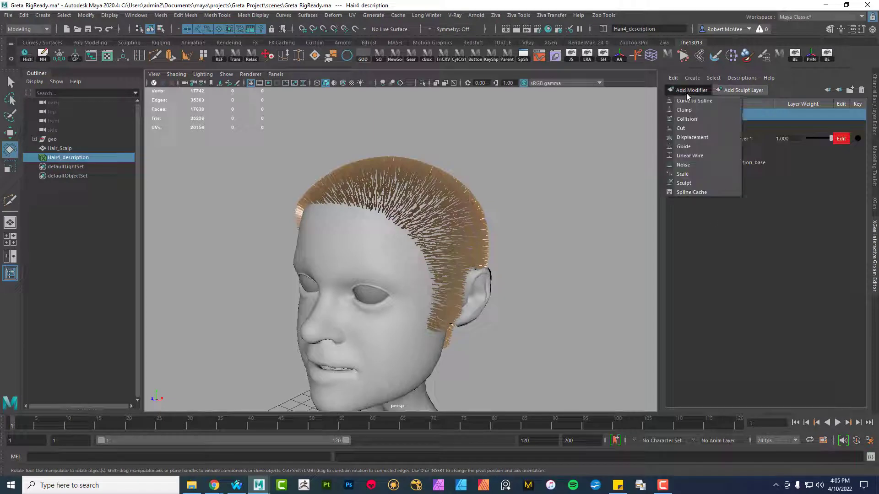
click(688, 147)
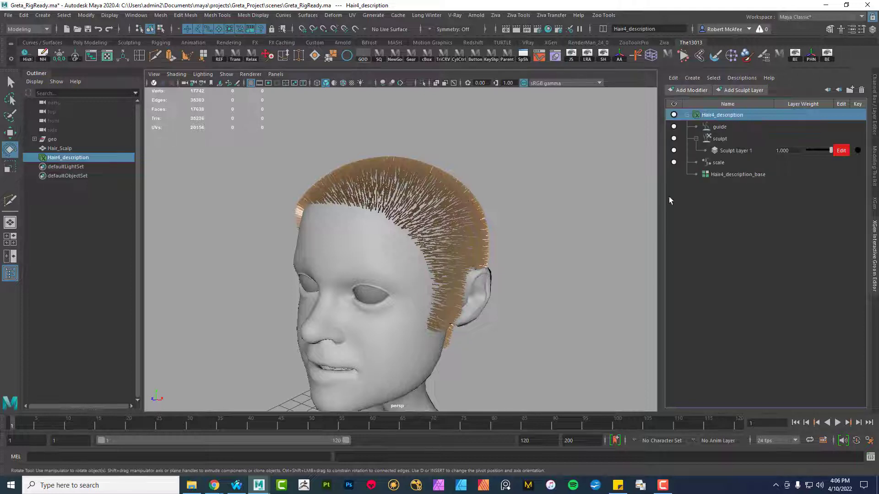
alt+drag(554, 274, 325, 200)
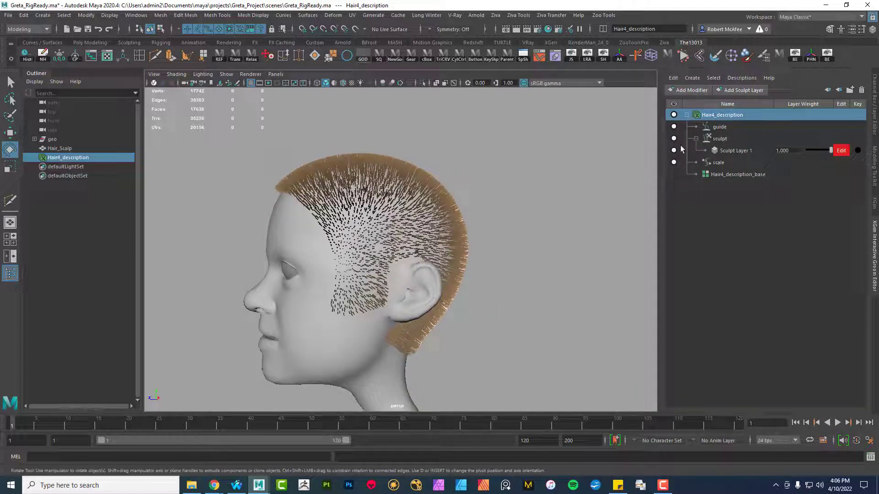
click(718, 128)
key(ctrl+a)
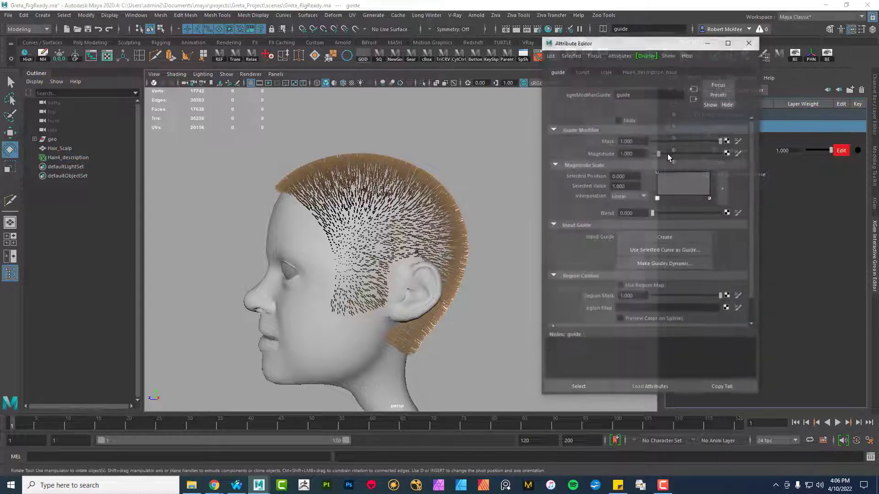
click(662, 238)
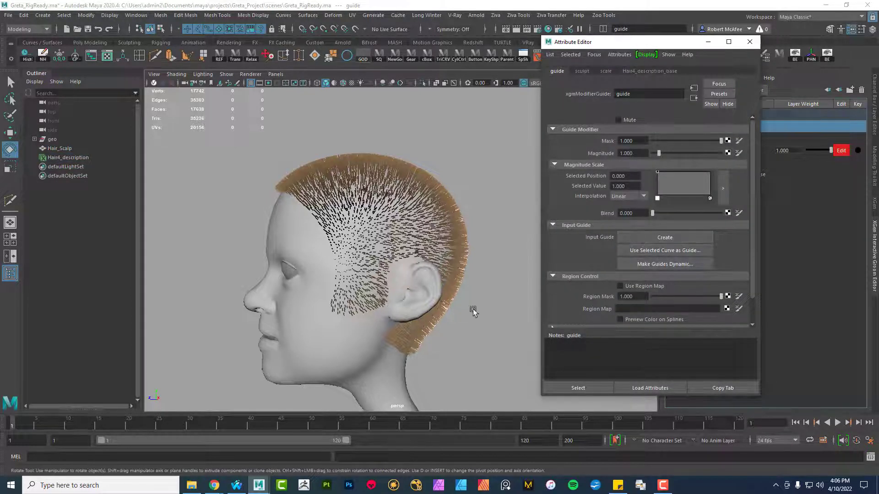
Show the head in the side view and start the CV Curve Tool with 3 Cubic degree and uniform knot spacing
alt+drag(460, 231, 451, 233)
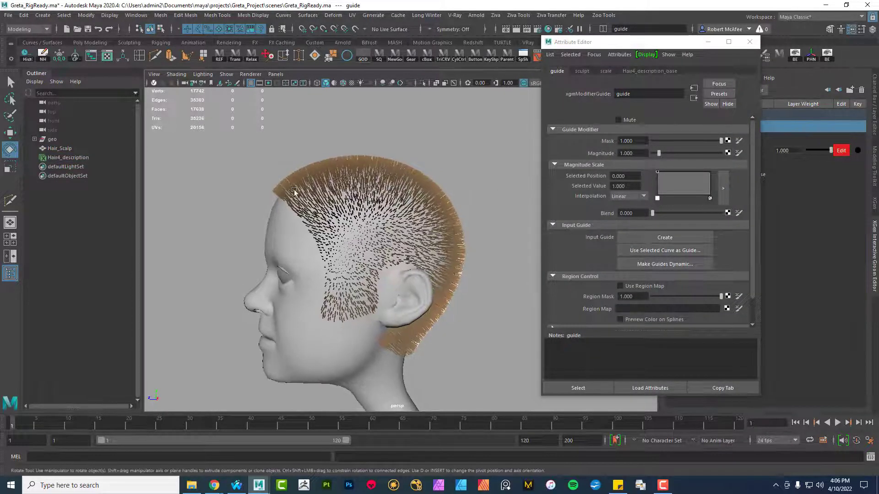
alt+drag(349, 196, 373, 232)
key(space)
key(f)
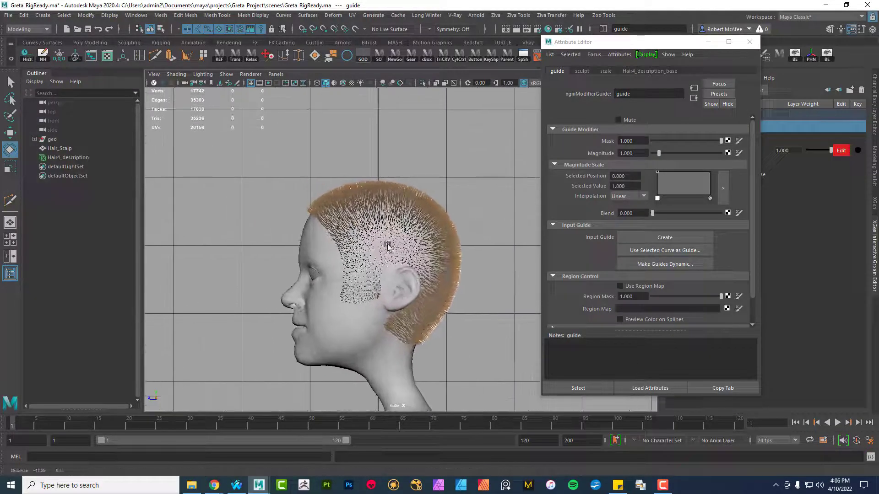
click(47, 17)
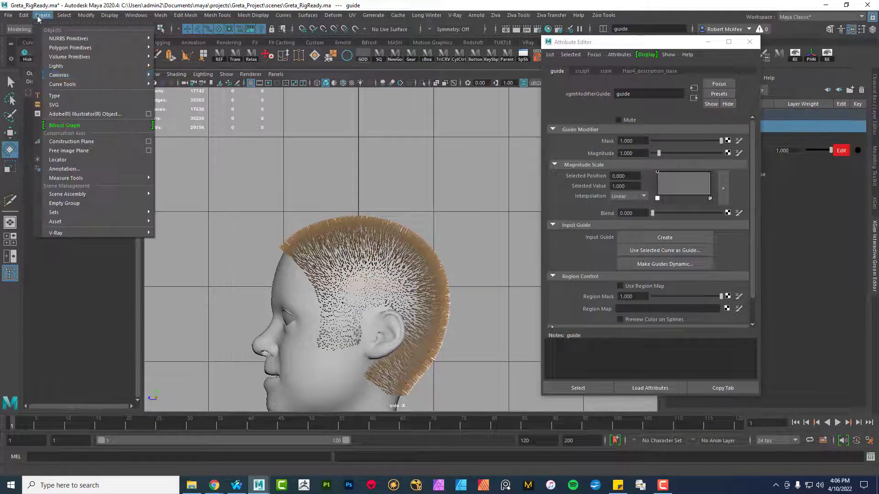
mouse_move(115, 85)
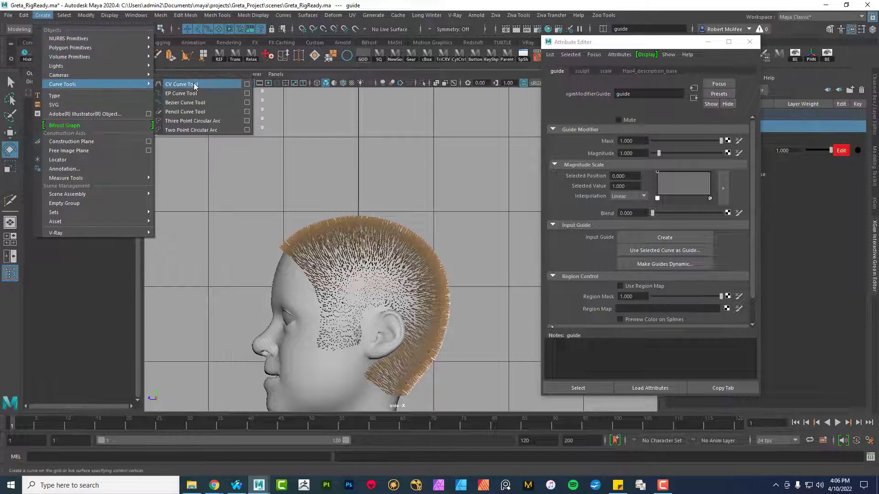
click(247, 84)
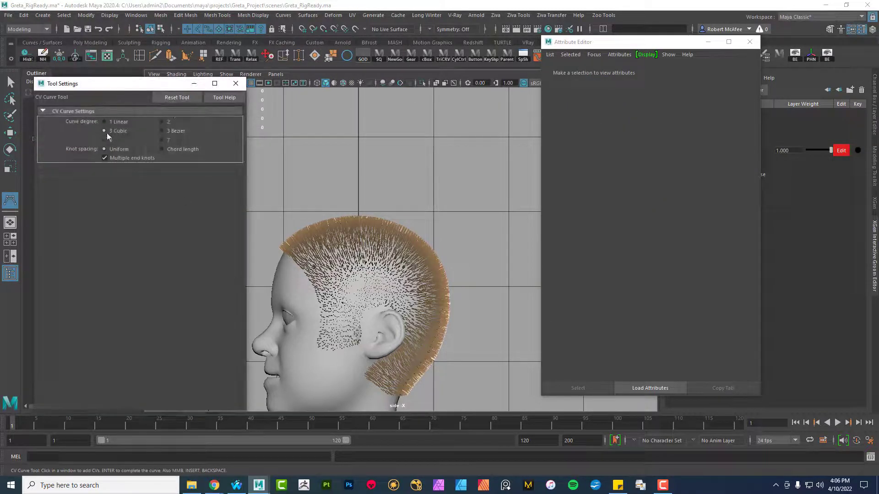
click(235, 85)
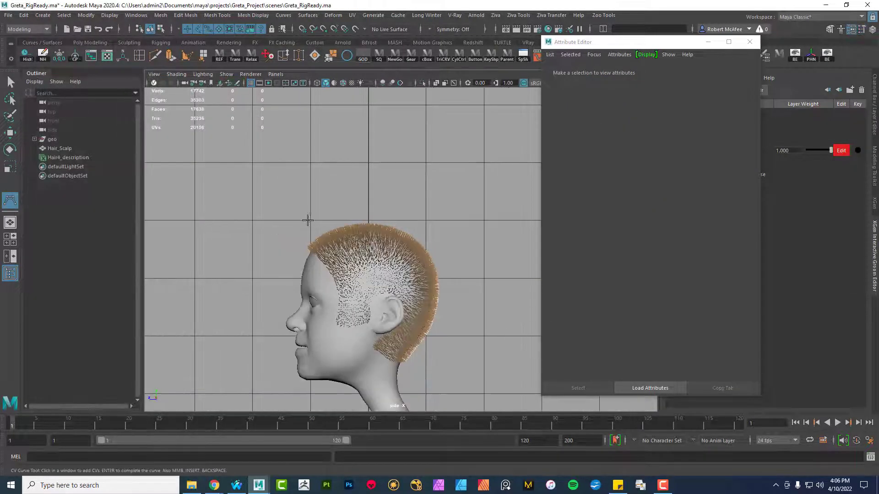
Draw a five-point curve from the front hairline, rising and arching forward above the forehead
click(319, 235)
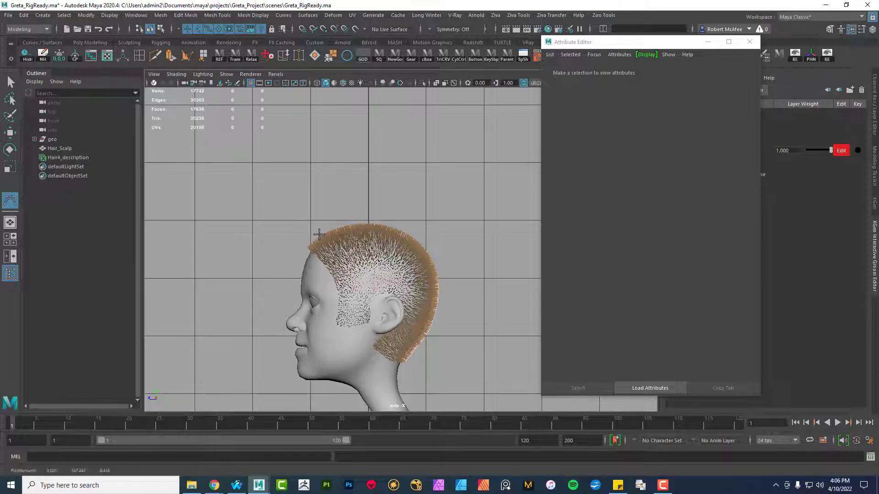
click(301, 205)
click(284, 190)
click(260, 172)
click(226, 166)
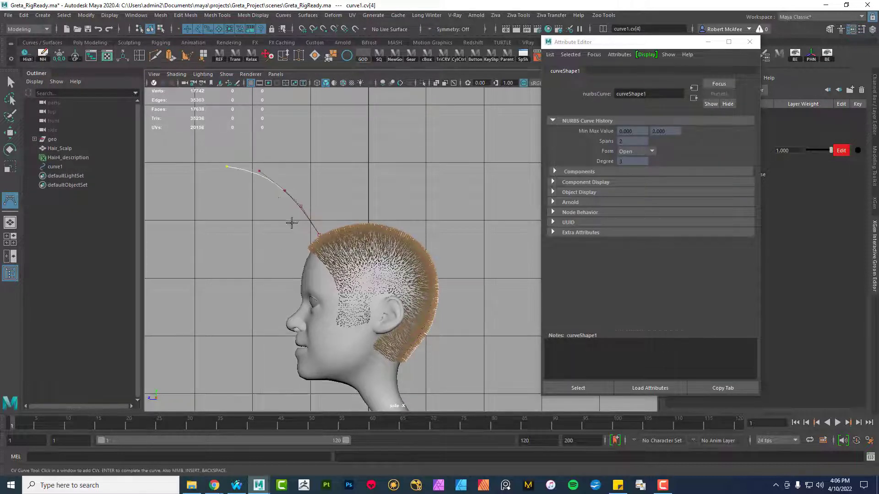
key(e)
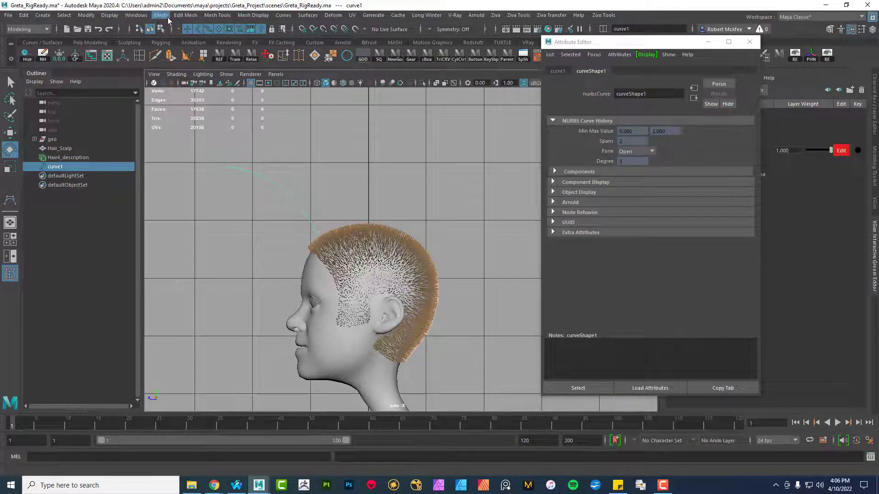
Draw a second CV curve from the scalp behind the first one, rising and bending forward with four points
click(43, 15)
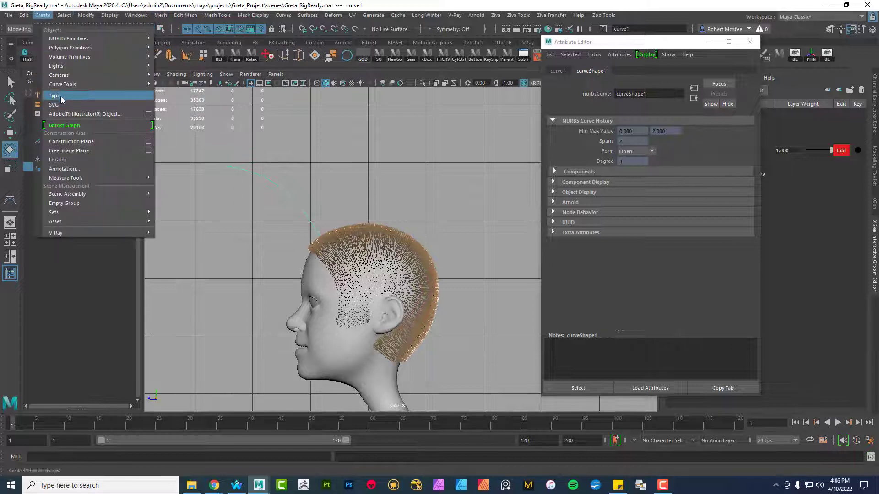
mouse_move(144, 83)
click(176, 85)
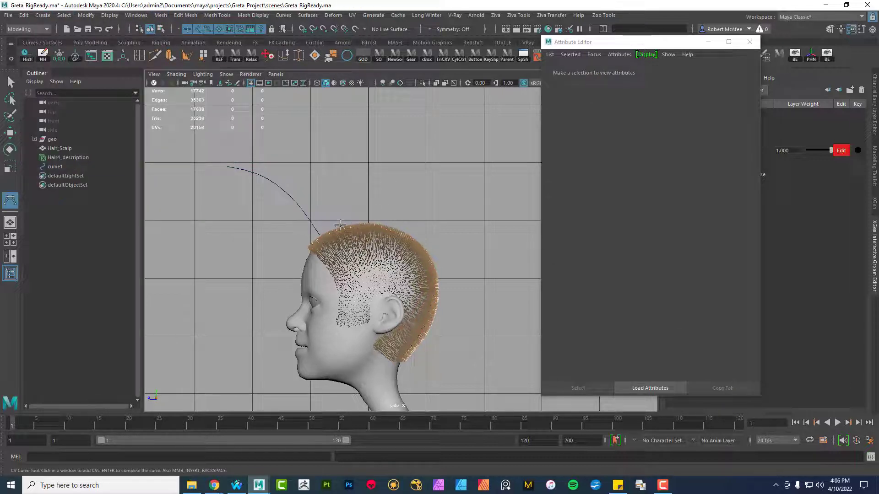
click(346, 224)
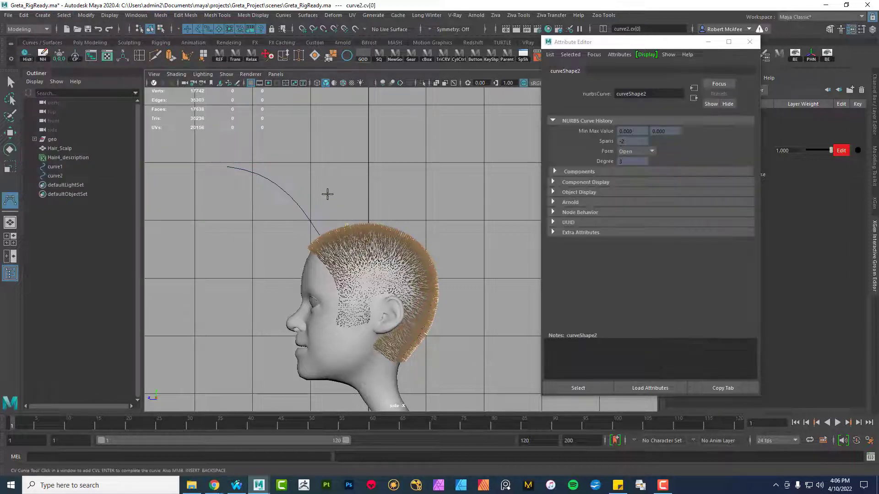
click(331, 193)
click(304, 163)
click(284, 157)
key(Return)
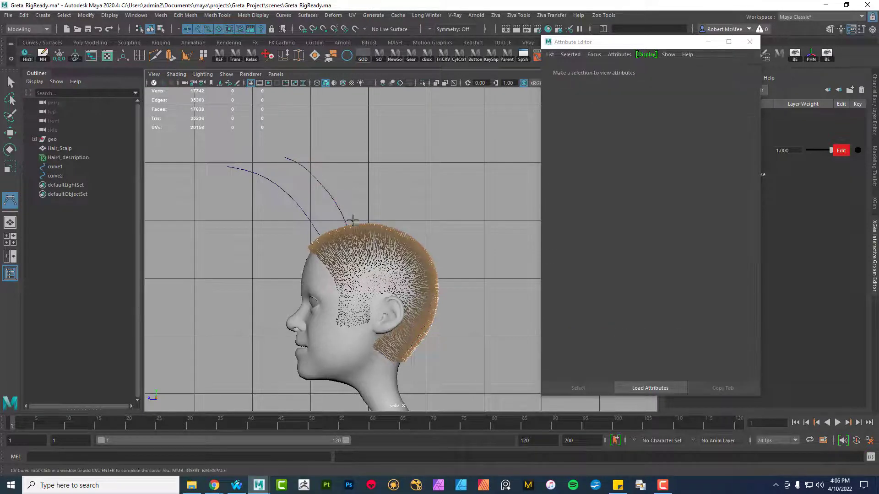
Draw two shorter CV curves rising from the top of the head and from the crown, with tips leaning slightly forward
click(371, 222)
click(369, 199)
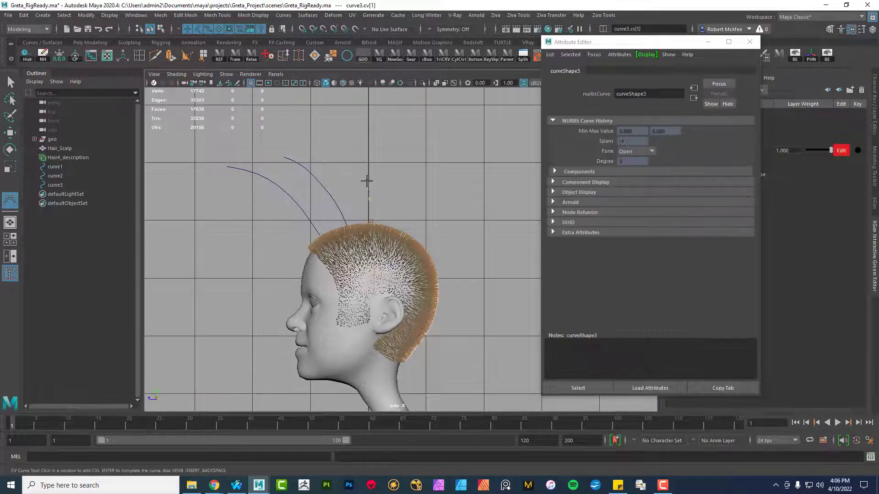
click(364, 179)
click(352, 160)
key(Return)
click(399, 227)
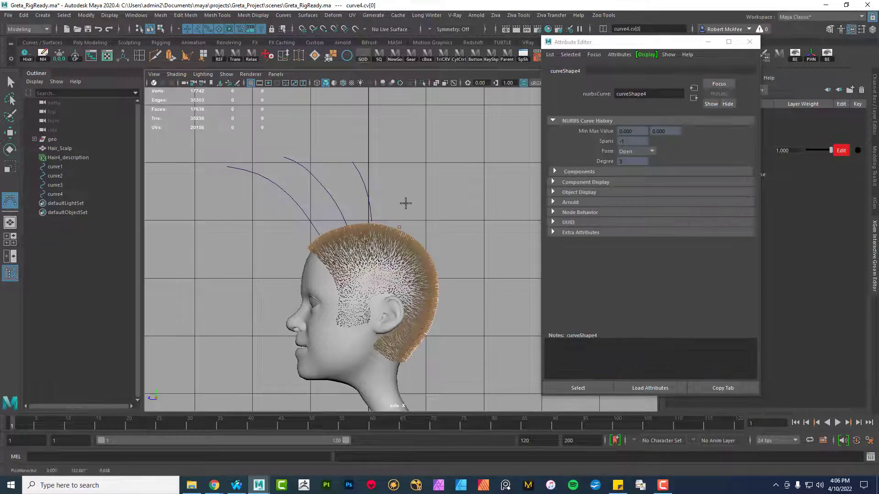
click(405, 204)
click(400, 172)
key(Return)
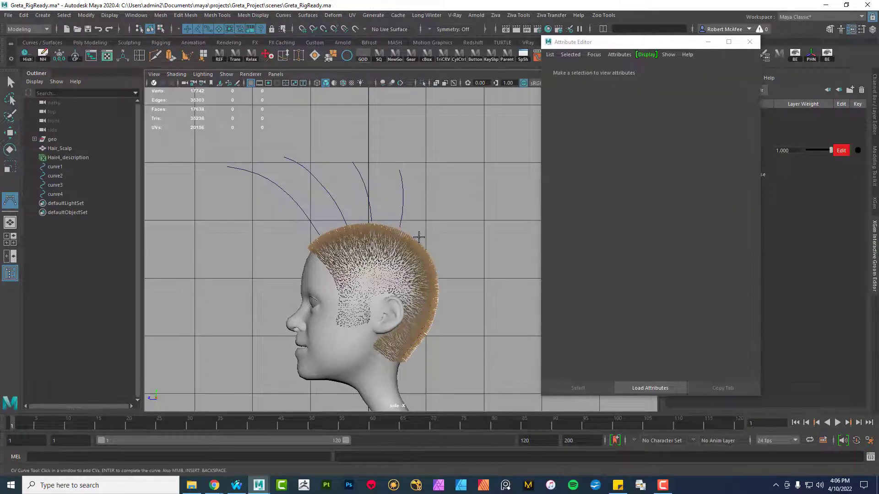
Draw two more CV curves from the back of the crown and the upper back of the head, sweeping outward and up
click(419, 237)
click(441, 213)
click(432, 177)
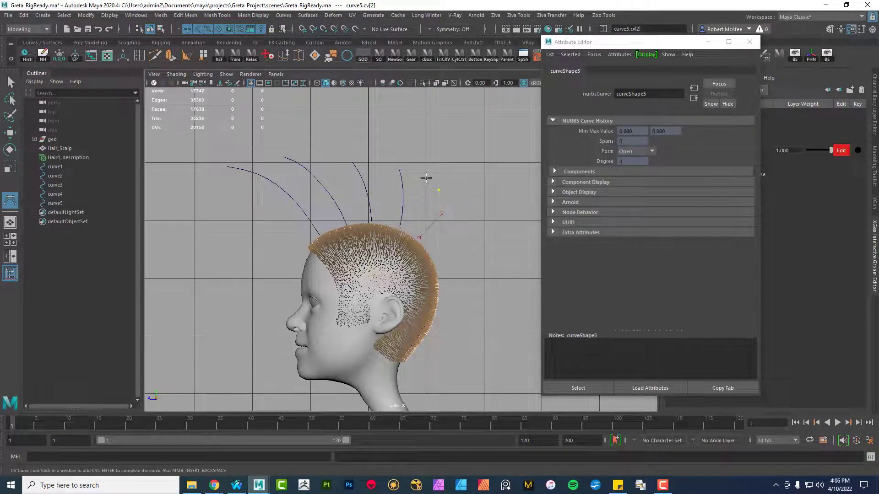
key(Return)
click(441, 255)
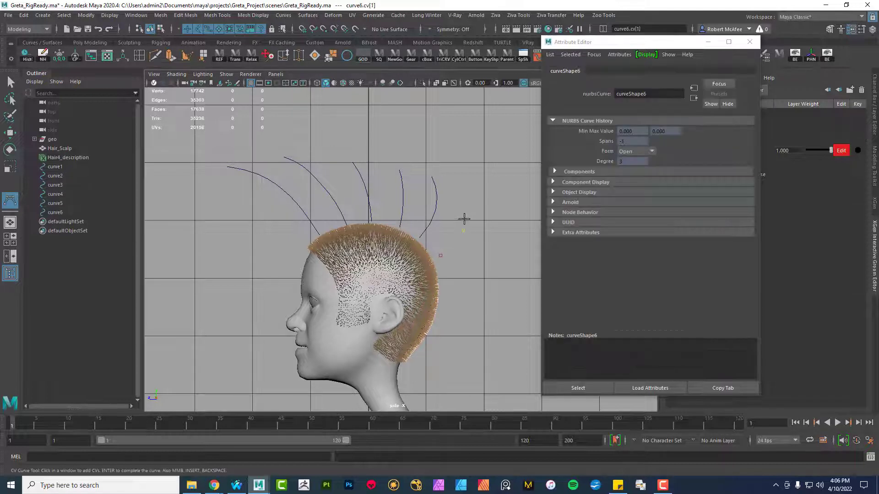
click(464, 219)
click(467, 198)
key(Return)
Draw a short four-point curve from the back of the head, curving outward and upward, and leave the curve tool
click(442, 279)
click(463, 273)
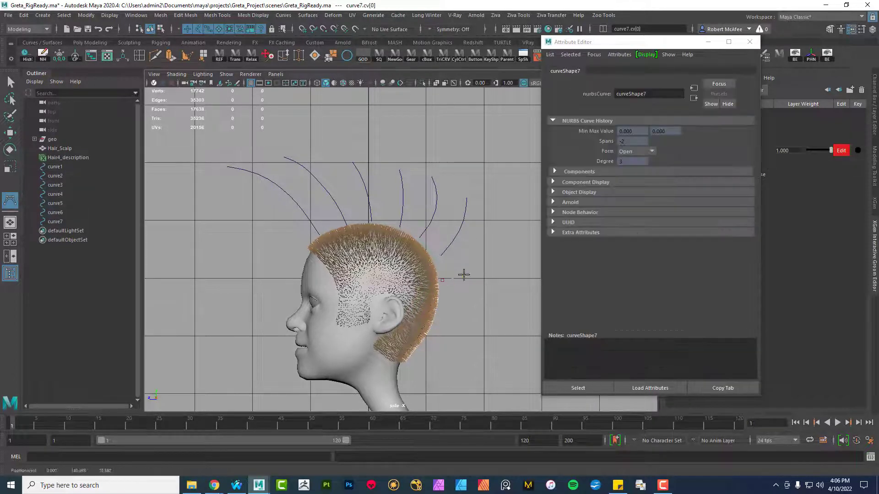
click(471, 265)
click(476, 256)
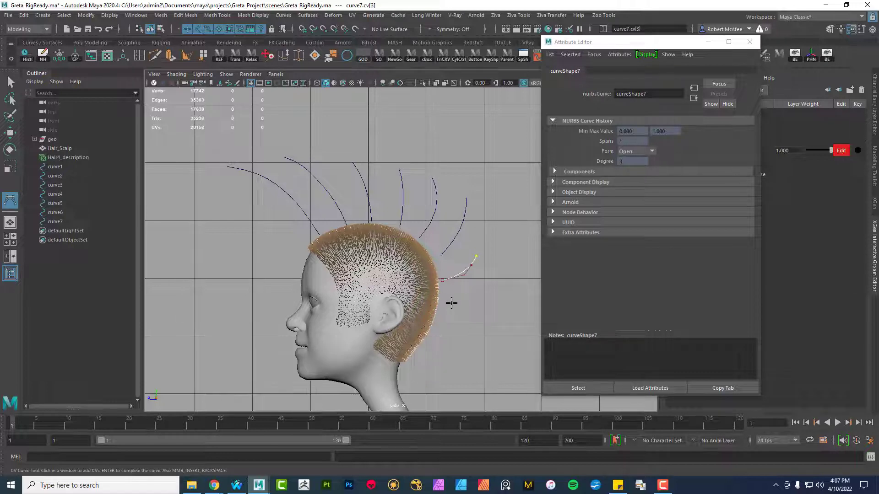
key(Return)
key(e)
Select all seven hair curves, group them and close the Attribute Editor
scroll(457, 256, down, 2)
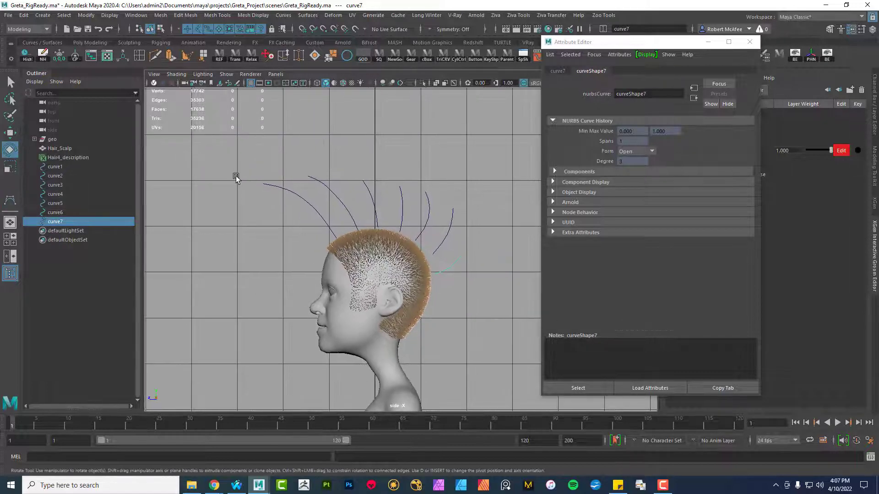
drag(236, 176, 531, 204)
shift+drag(454, 283, 441, 308)
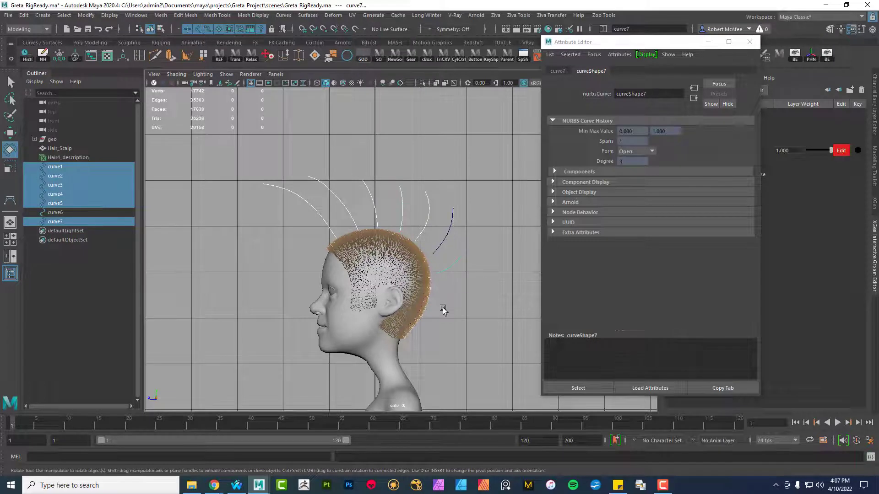
shift+drag(473, 267, 447, 244)
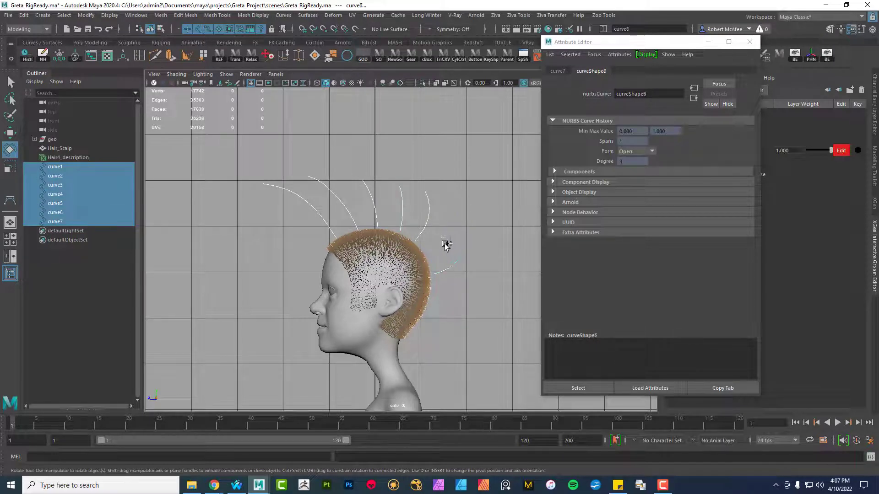
key(ctrl+g)
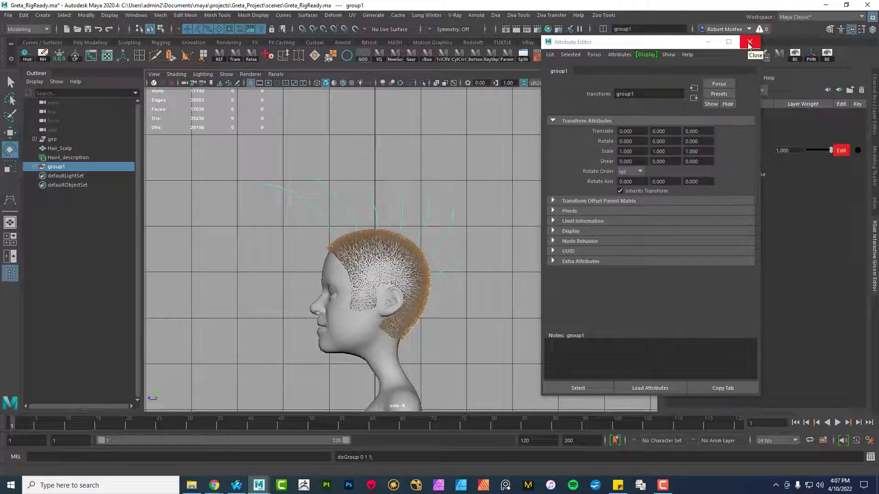
click(749, 43)
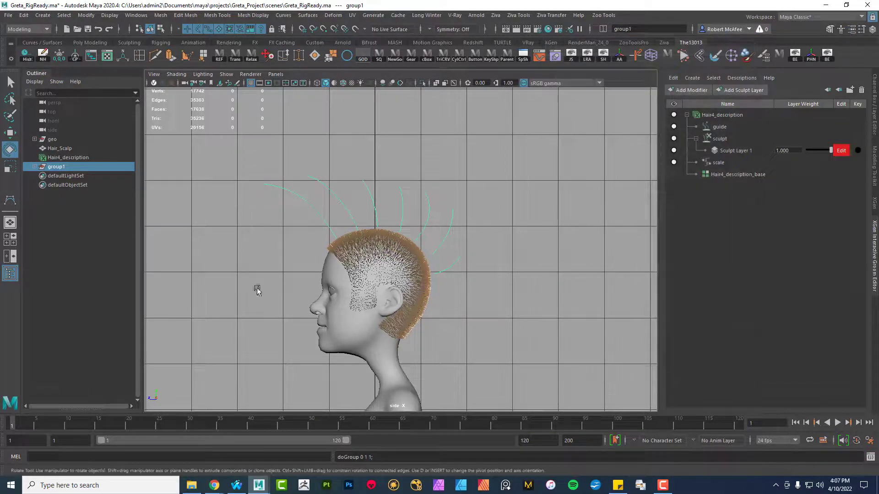
Switch from the side view to perspective and isolate the Hair_Scalp mesh together with the curve group
click(718, 129)
scroll(464, 273, up, 2)
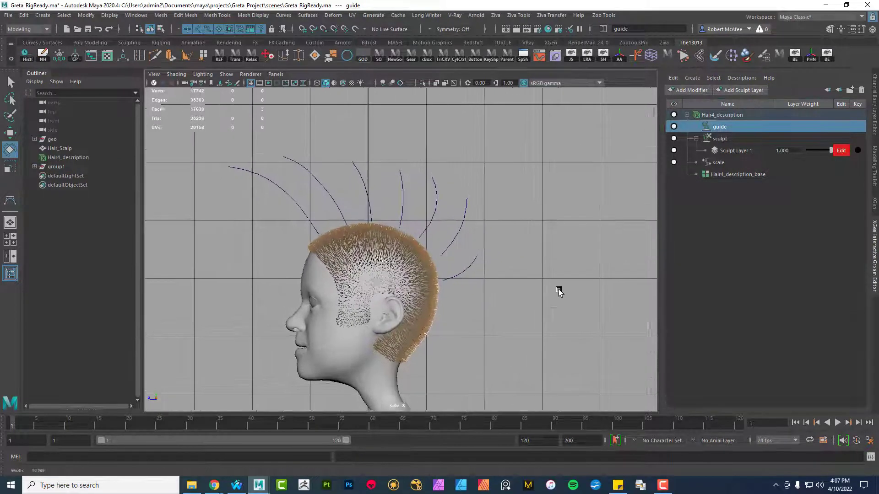
scroll(392, 271, up, 3)
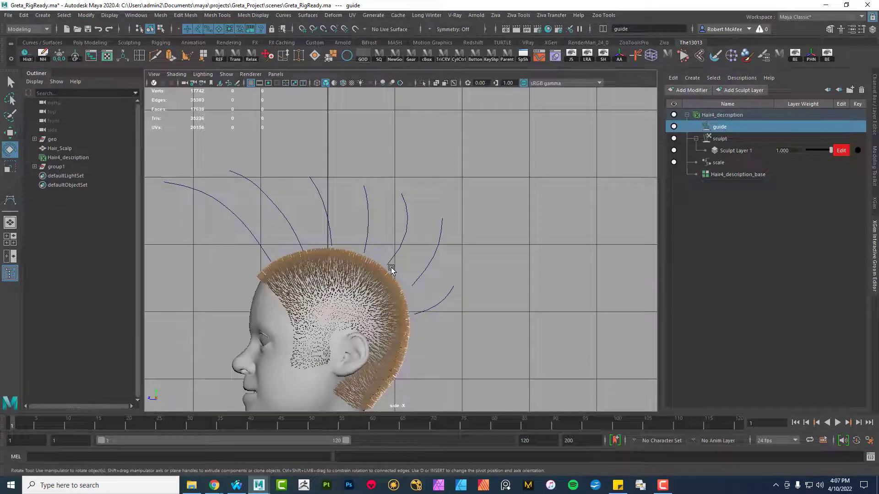
key(space)
drag(320, 262, 320, 240)
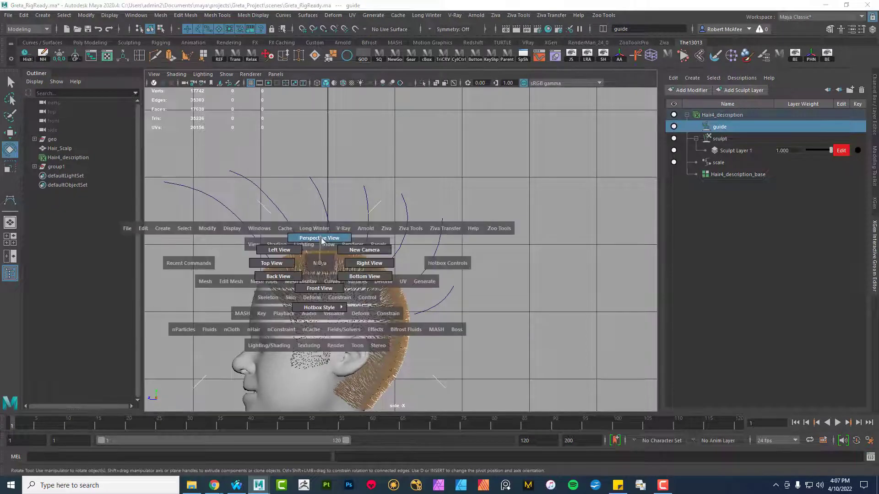
alt+drag(363, 299, 406, 337)
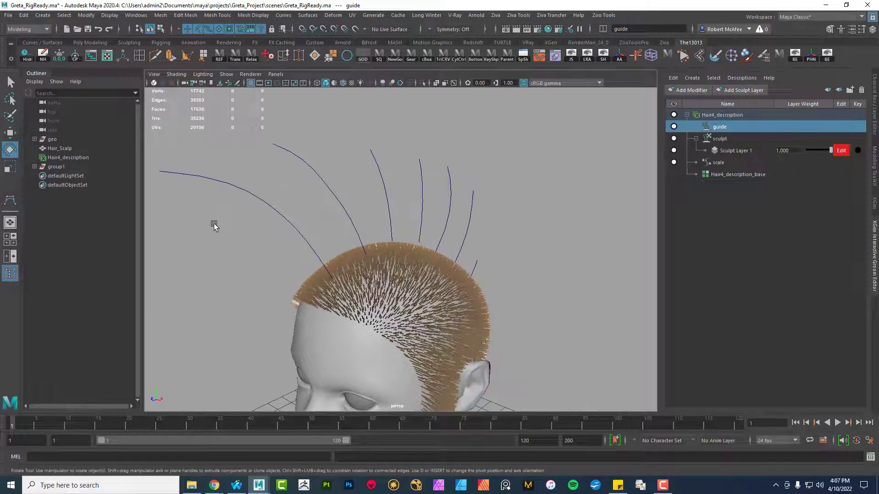
click(48, 148)
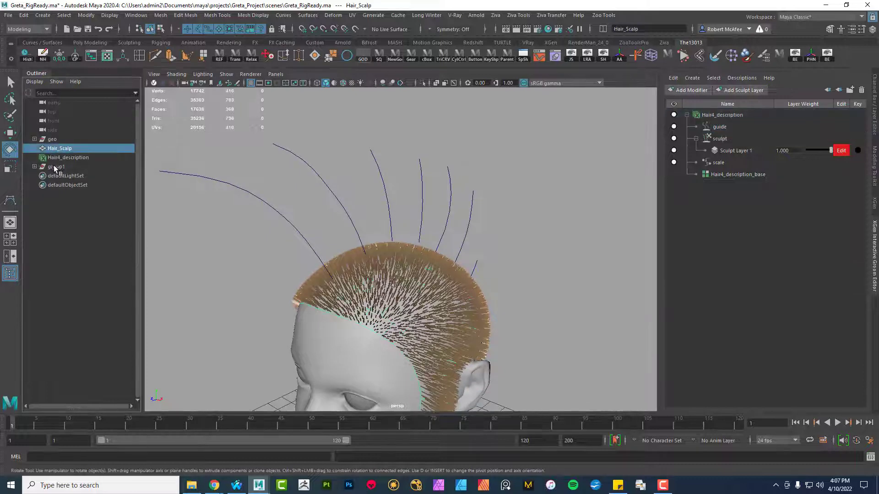
ctrl+click(53, 166)
click(421, 86)
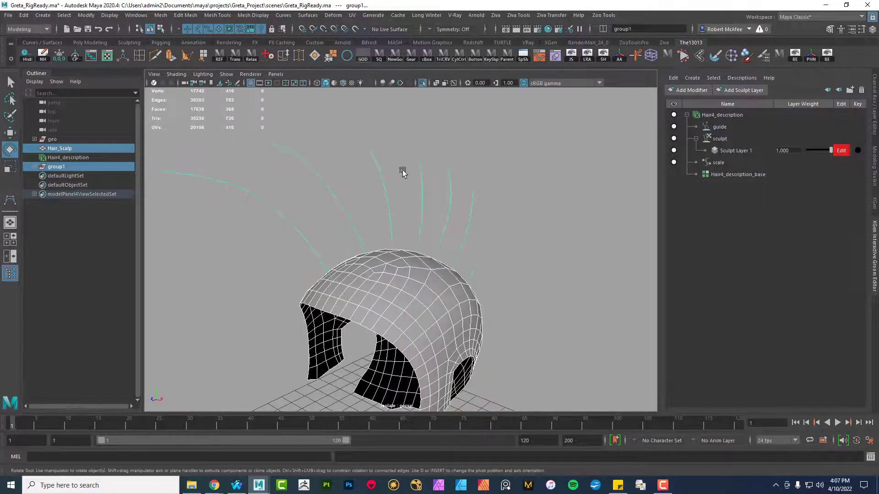
alt+drag(403, 171, 344, 215)
right_drag(344, 215, 291, 210)
alt+drag(290, 210, 376, 229)
click(369, 243)
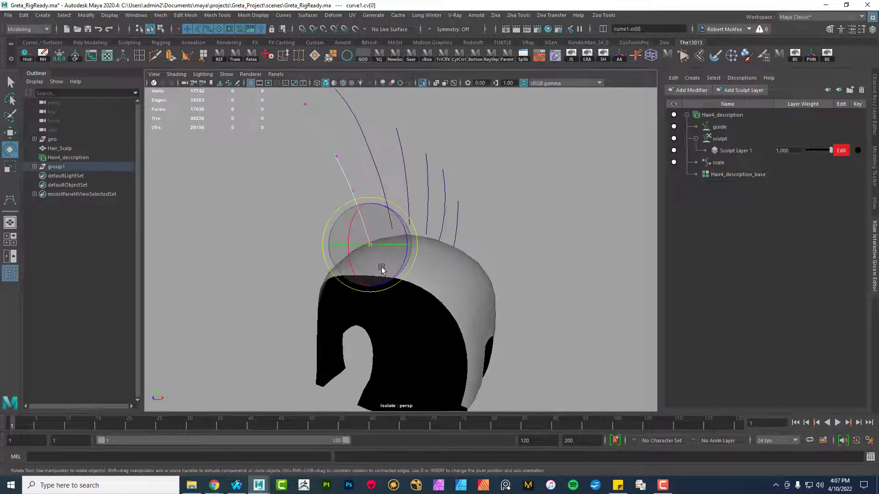
Make the Hair_Scalp mesh the live surface
alt+drag(447, 300, 368, 310)
click(367, 310)
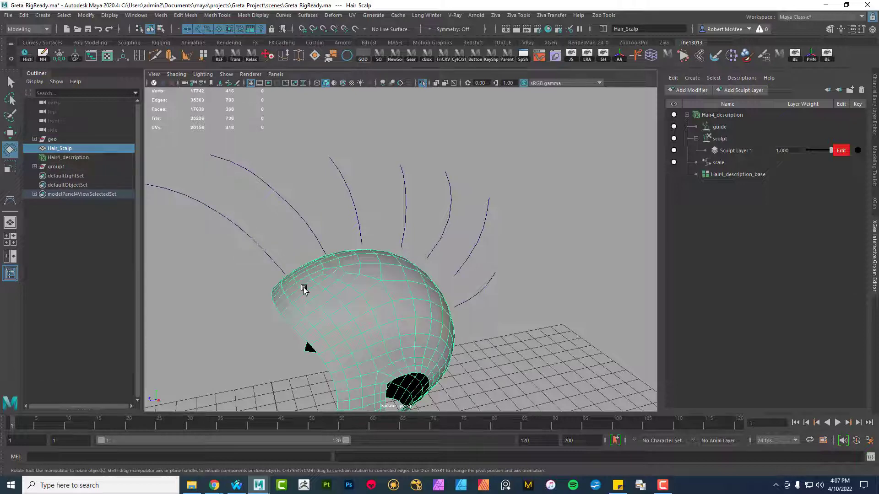
alt+drag(303, 288, 452, 177)
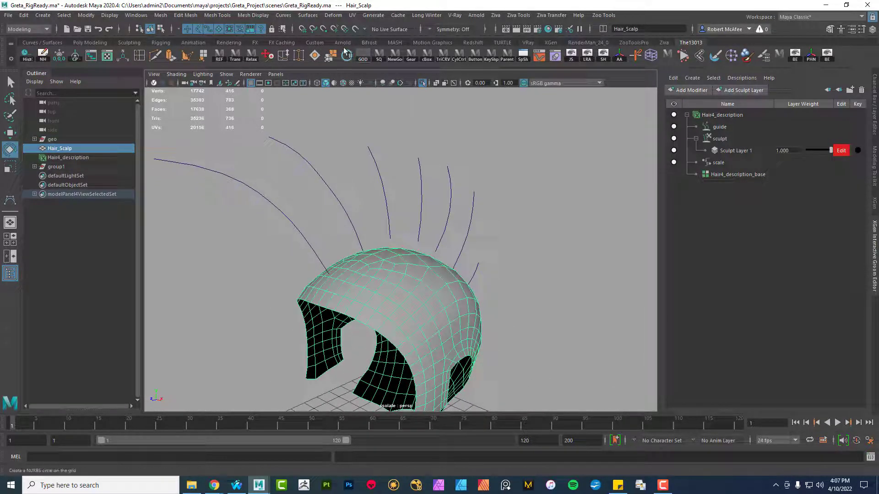
click(356, 29)
Show the frontmost curve's control vertices and move its root vertex onto the live scalp surface
click(313, 255)
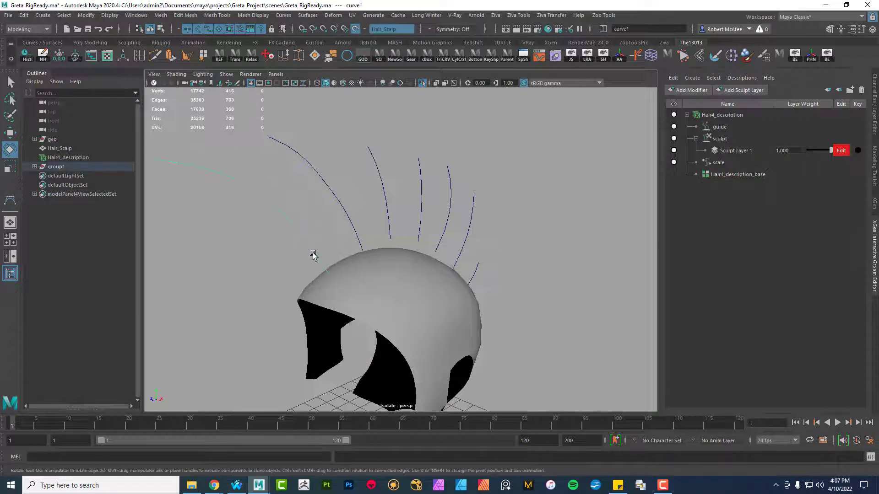
right_drag(313, 255, 341, 280)
click(386, 277)
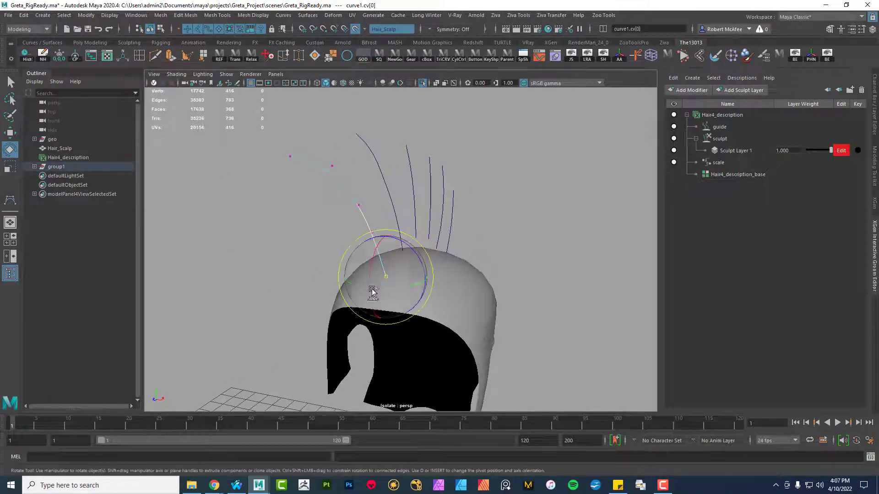
key(w)
drag(386, 278, 388, 285)
Move the root control vertex of the second curve from the front onto the scalp surface
alt+drag(432, 261, 401, 276)
drag(362, 245, 344, 257)
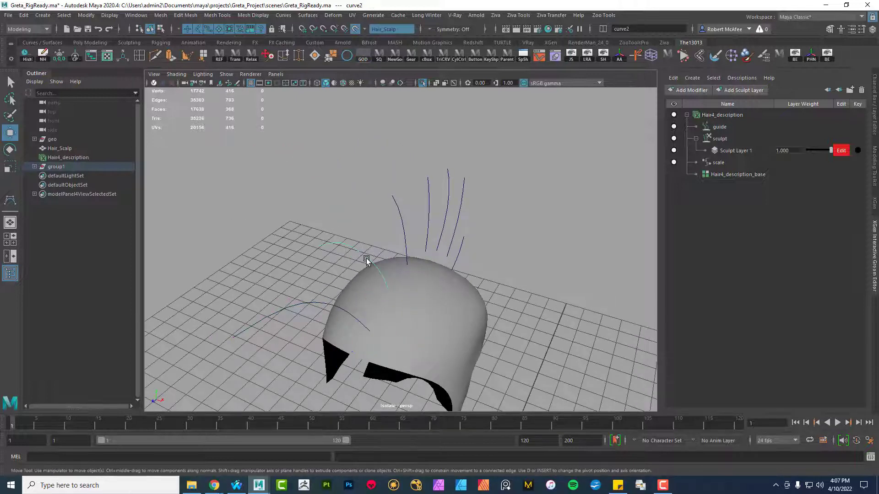
right_drag(364, 255, 306, 258)
mouse_move(394, 284)
mouse_down()
mouse_move(370, 303)
mouse_move(389, 296)
mouse_up()
Move the root control vertex of the third curve, at the top of the head, onto the scalp surface
drag(389, 218, 432, 237)
click(402, 239)
right_drag(404, 237, 376, 240)
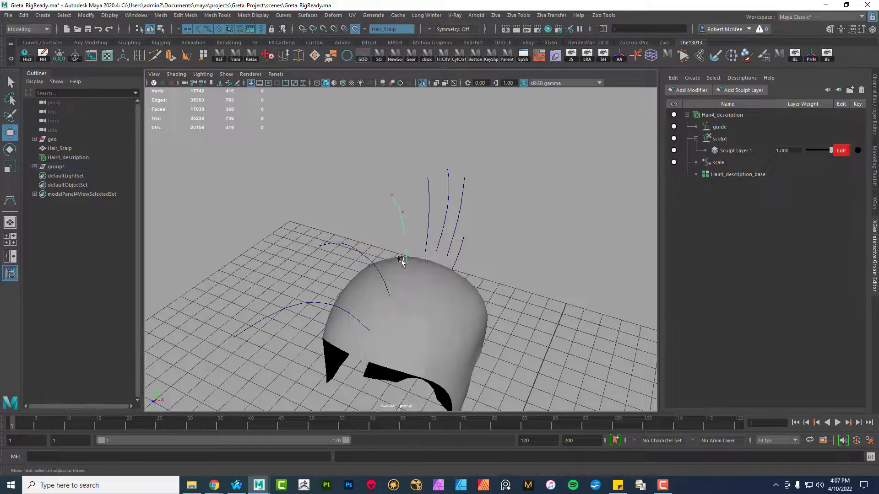
click(407, 274)
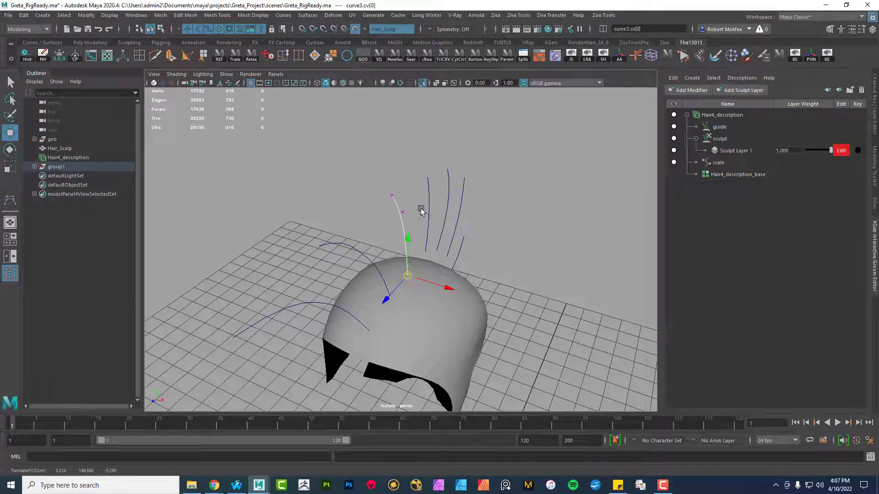
Show the control vertices of the four remaining rear curves and move the roots of the first two onto the scalp
drag(421, 209, 484, 250)
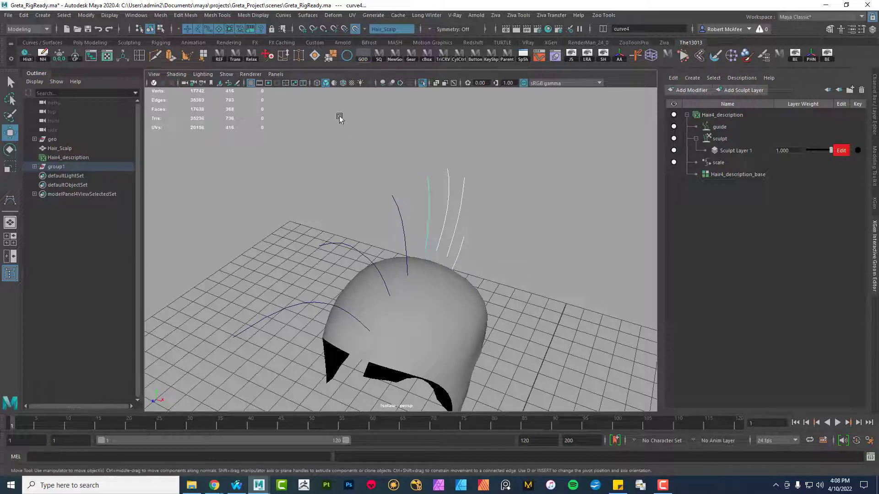
click(405, 206)
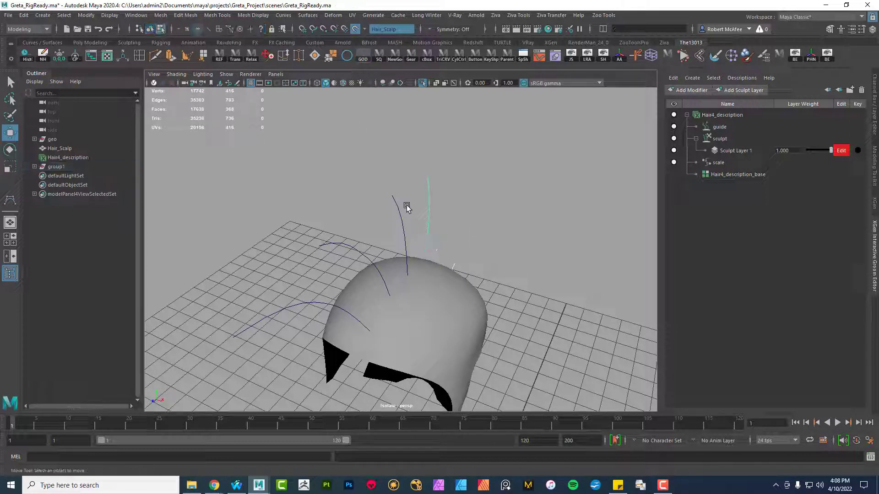
alt+drag(436, 251, 398, 231)
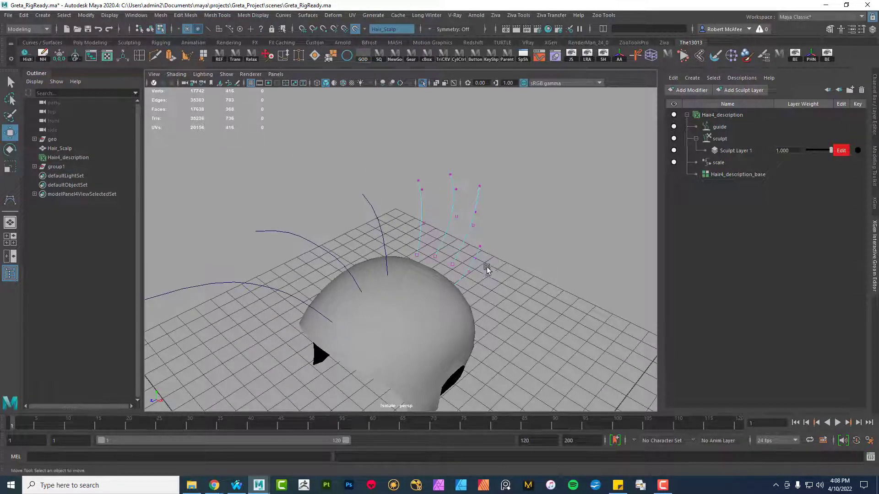
alt+drag(486, 267, 504, 282)
click(425, 261)
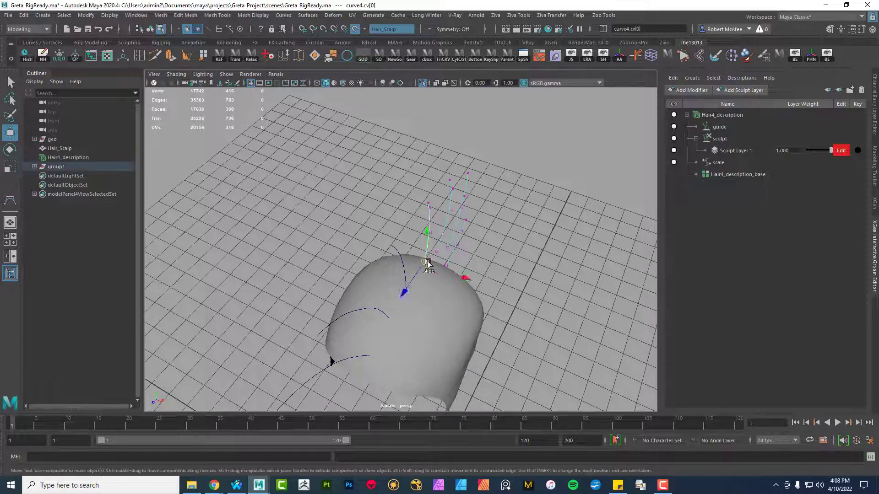
click(432, 253)
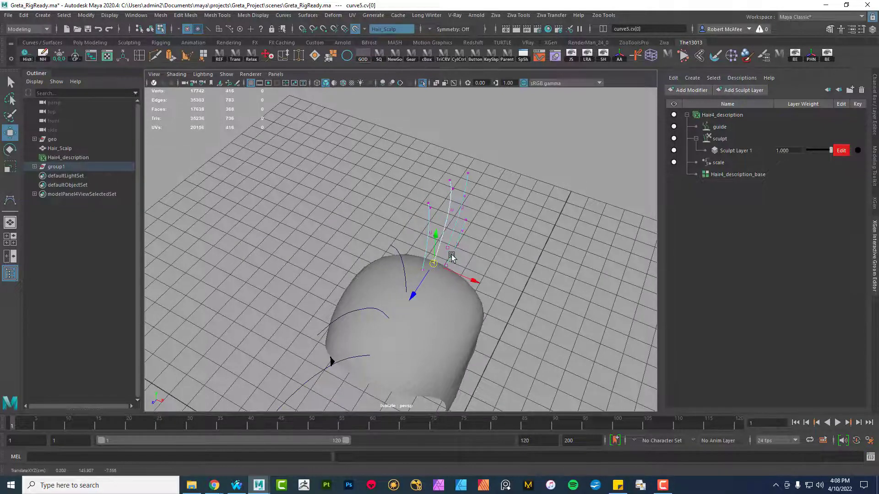
Move the root control vertices of the last two curves at the back of the head onto the scalp surface
mouse_move(449, 255)
alt+mouse_down()
mouse_move(455, 261)
mouse_move(433, 251)
alt+mouse_up()
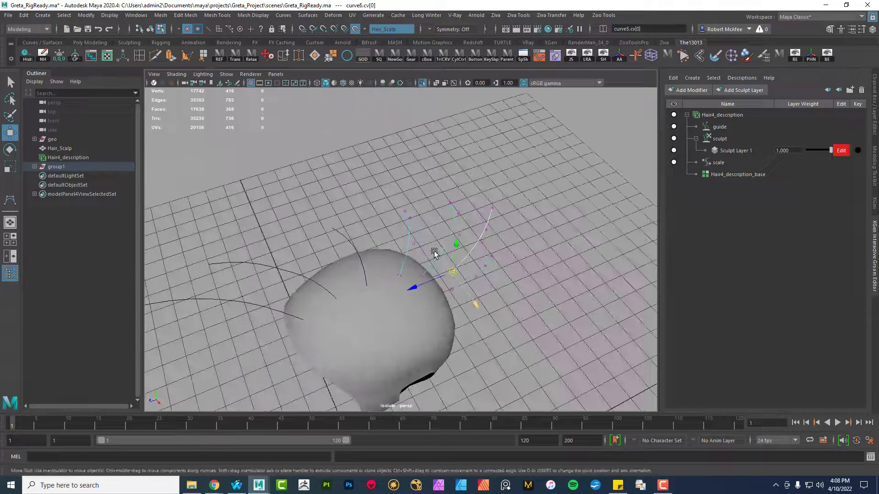
click(447, 275)
mouse_move(460, 286)
alt+mouse_down()
mouse_move(392, 286)
mouse_move(418, 314)
mouse_move(328, 280)
mouse_move(474, 294)
alt+mouse_up()
click(402, 321)
alt+right_drag(475, 294, 312, 293)
alt+drag(311, 291, 382, 288)
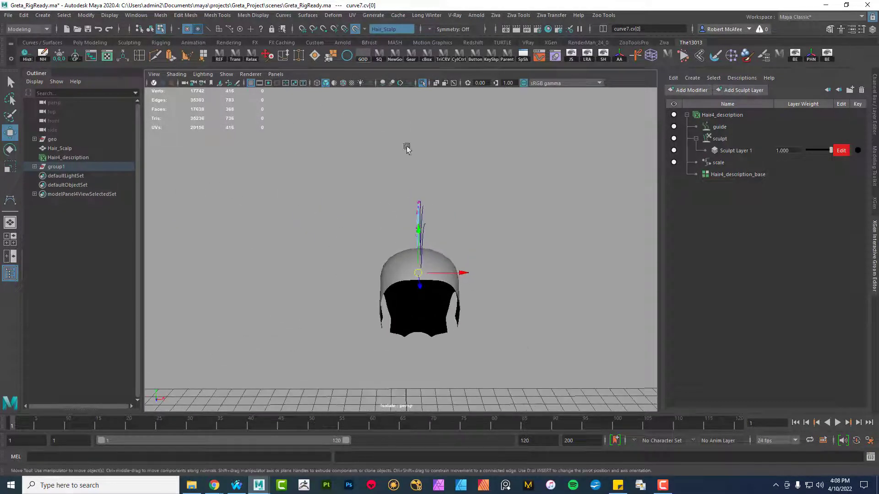
Turn off the live surface, return to object selection and check the curve roots against the scalp
click(356, 28)
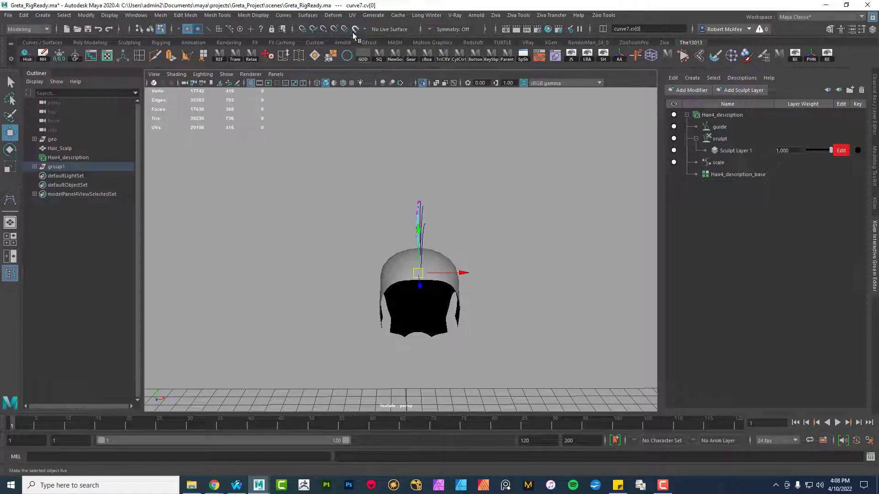
alt+drag(394, 228, 450, 247)
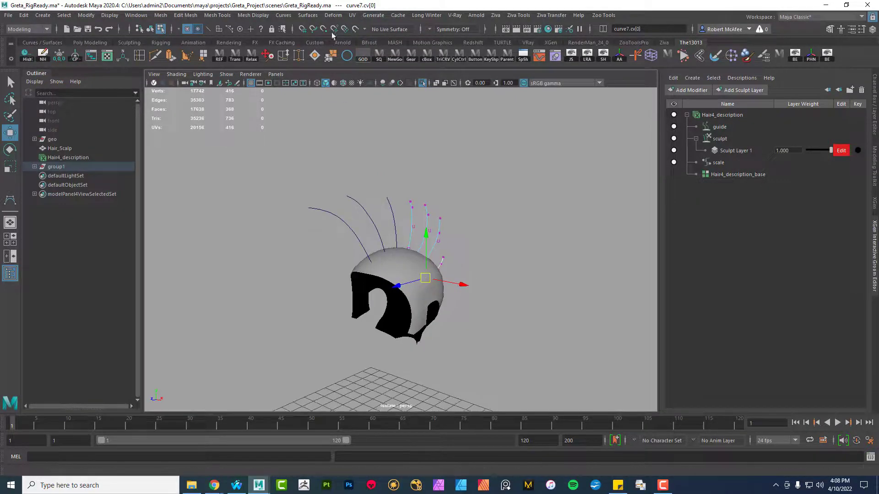
click(150, 29)
alt+drag(430, 226, 427, 229)
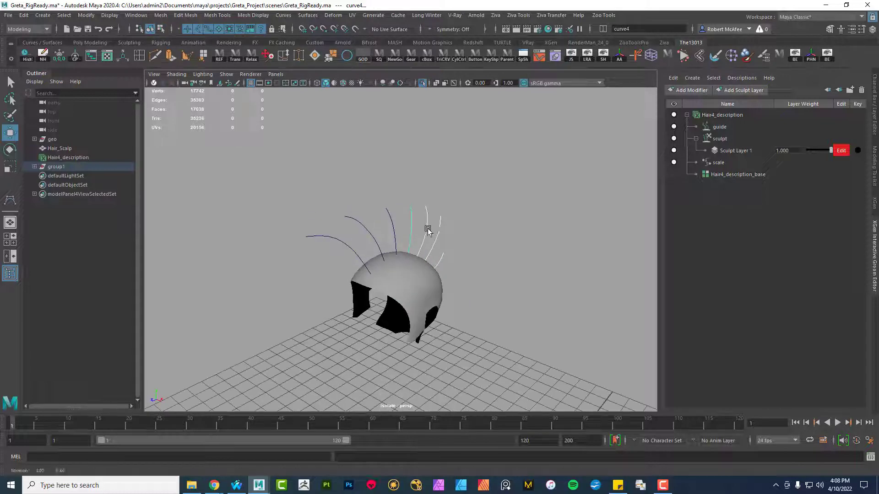
click(418, 297)
alt+drag(418, 297, 376, 254)
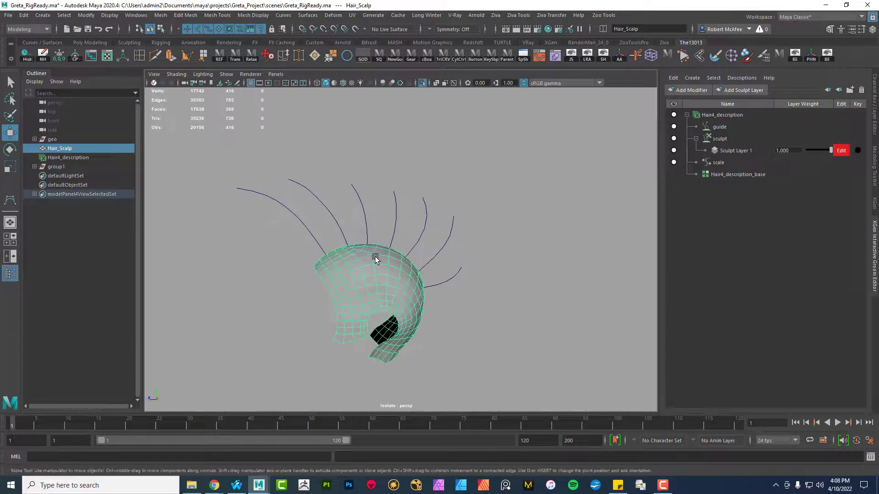
Open the attributes of the groom's guide modifier
click(721, 127)
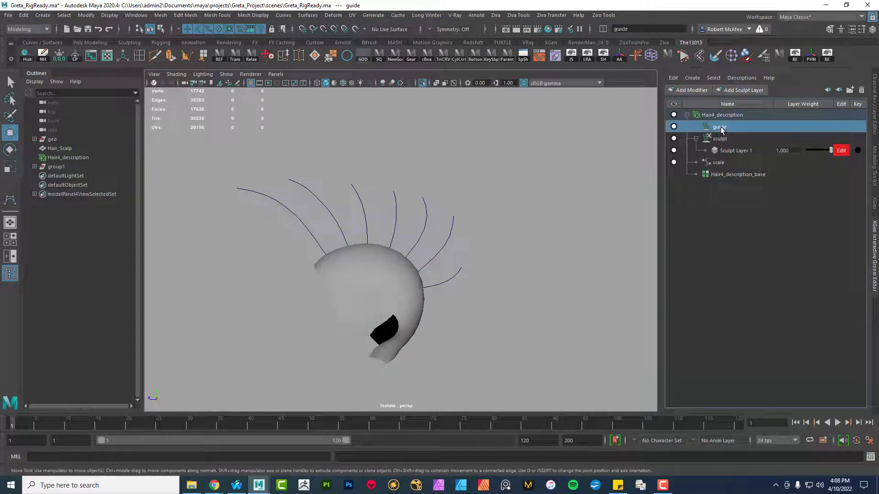
key(ctrl+a)
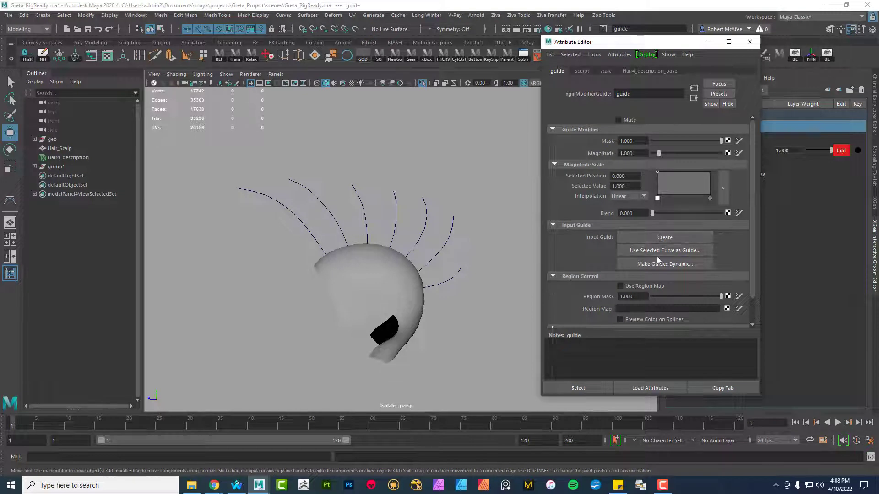
click(668, 252)
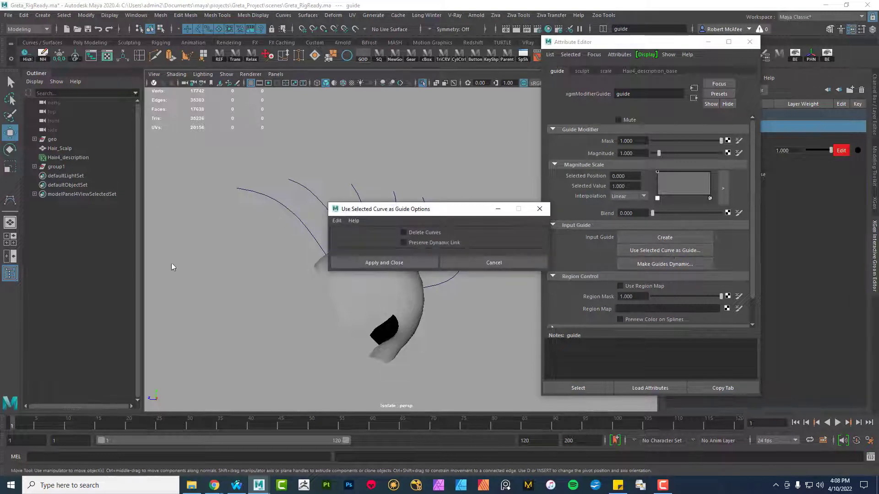
click(404, 243)
click(491, 265)
Copy the guide modifier's attributes into a separate window that stays open while other objects are selected
drag(673, 45, 621, 66)
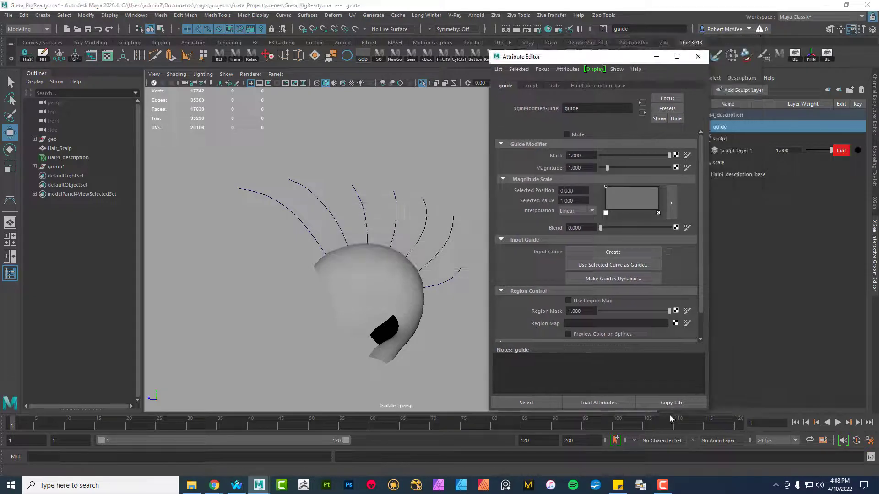
click(662, 403)
drag(408, 169, 559, 73)
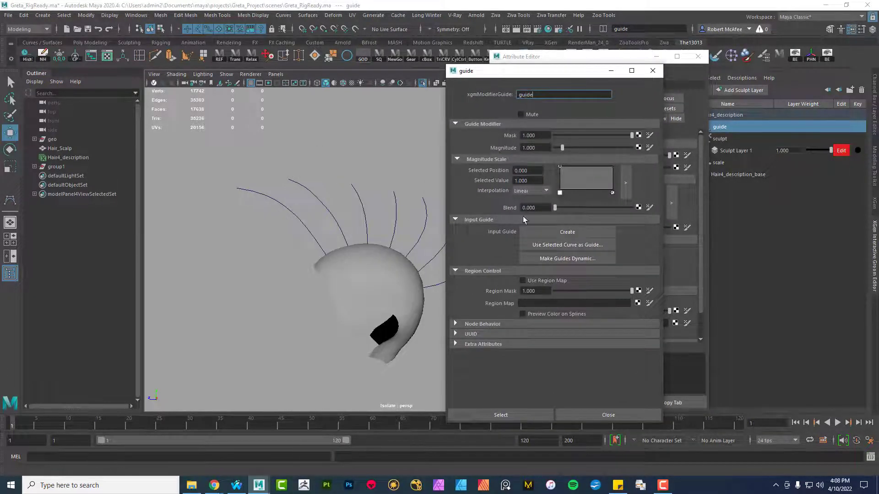
Convert all seven curves in group1 to guides with Use Selected Curve as Guide, with Delete Curves enabled
click(34, 167)
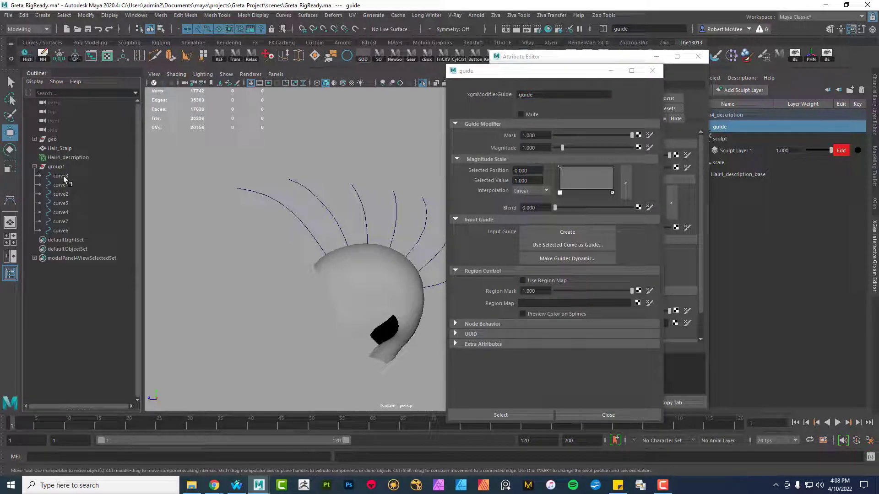
drag(63, 176, 70, 229)
click(580, 249)
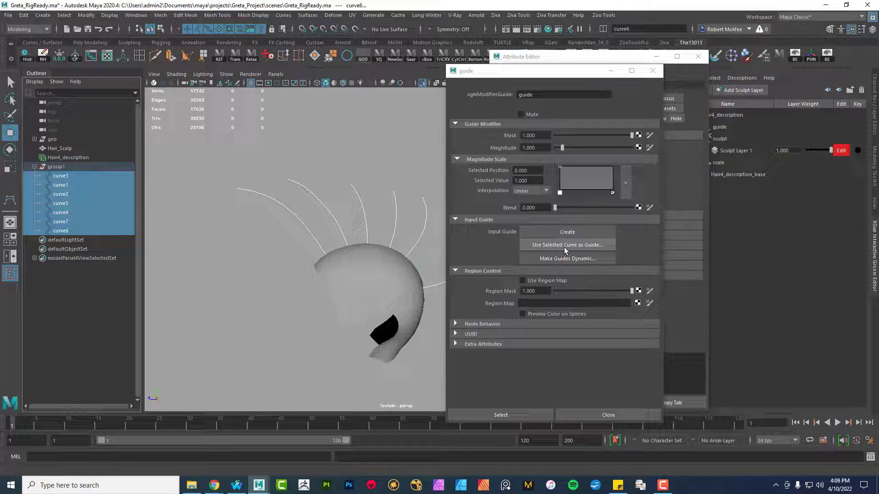
click(564, 247)
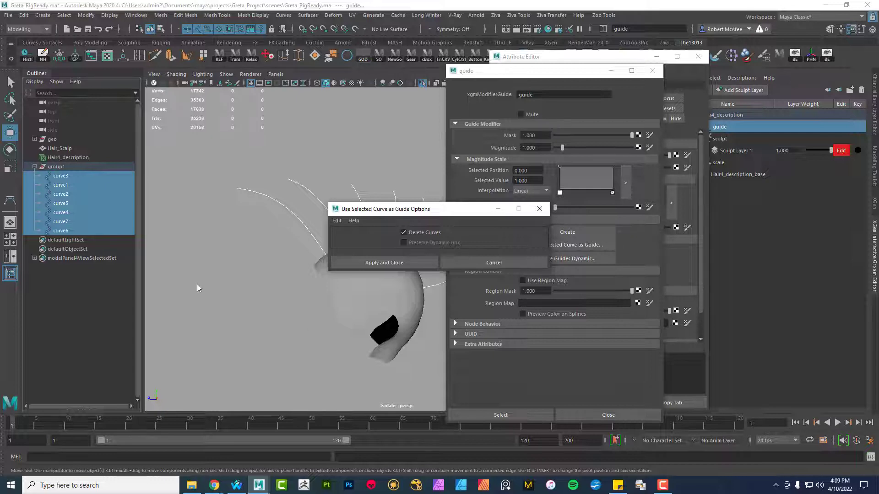
click(394, 263)
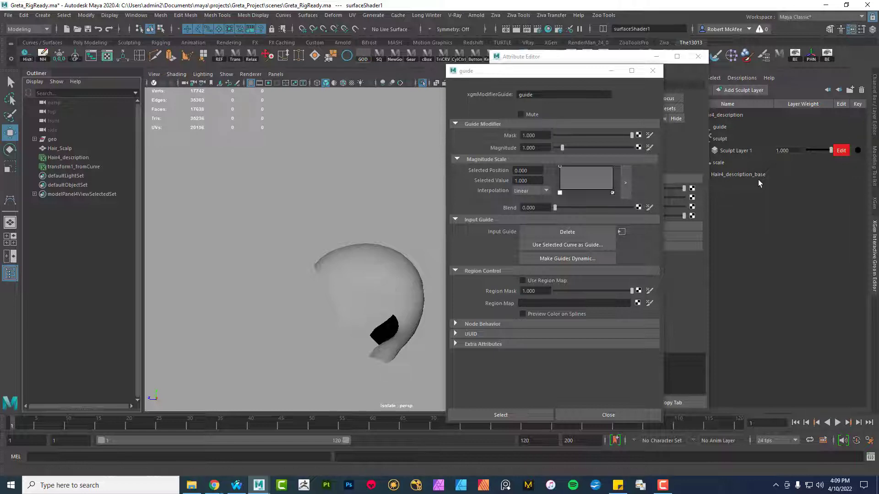
click(573, 76)
drag(573, 75, 610, 166)
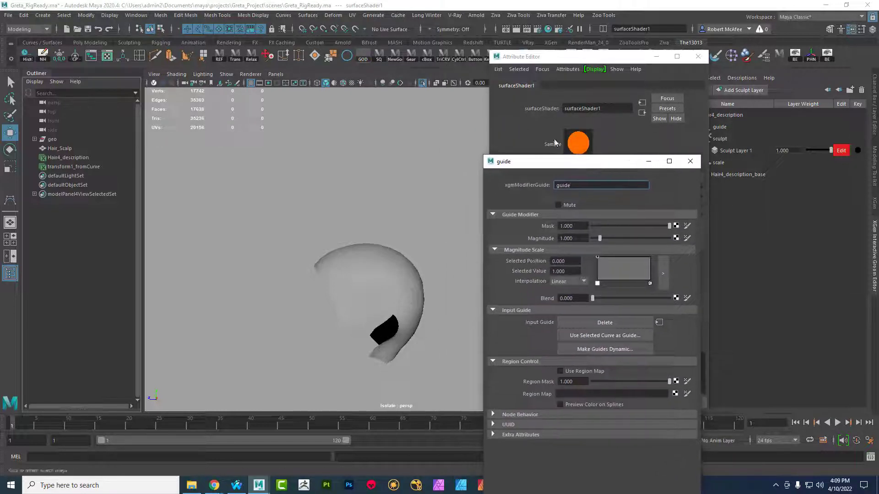
Turn off isolate select to show the whole head with the groom
click(423, 84)
alt+drag(384, 254, 256, 257)
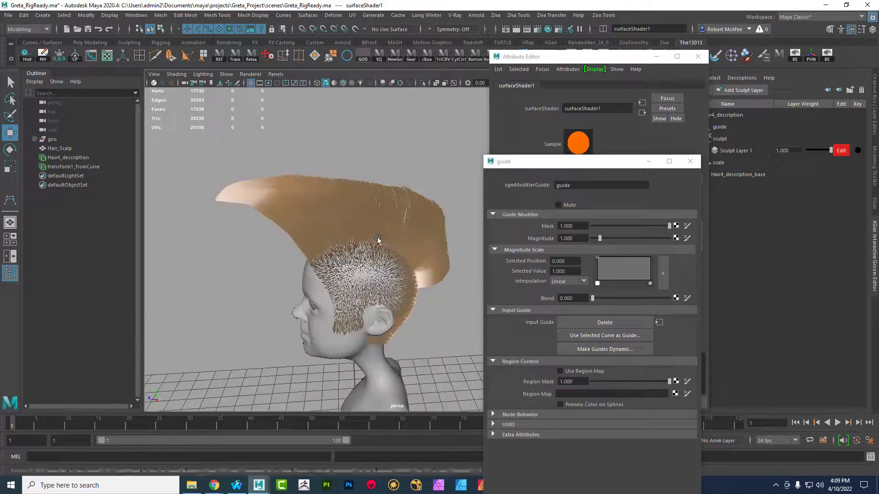
drag(407, 169, 269, 126)
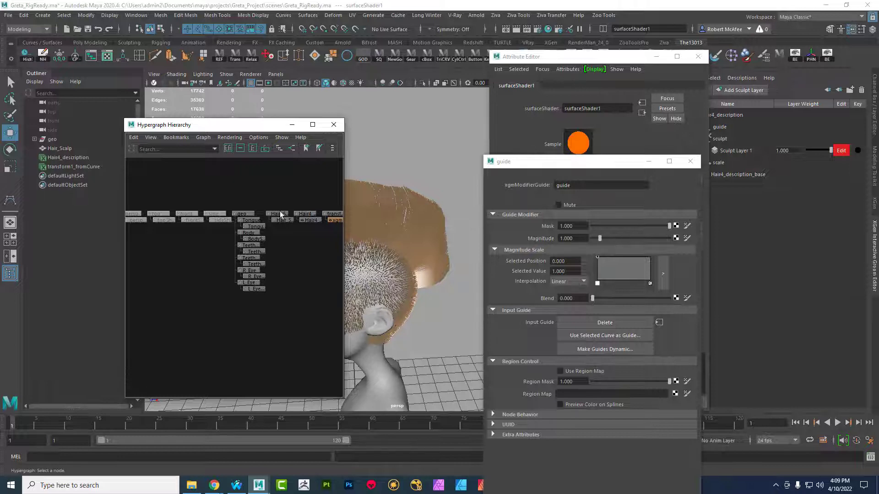
drag(283, 129, 324, 135)
click(374, 130)
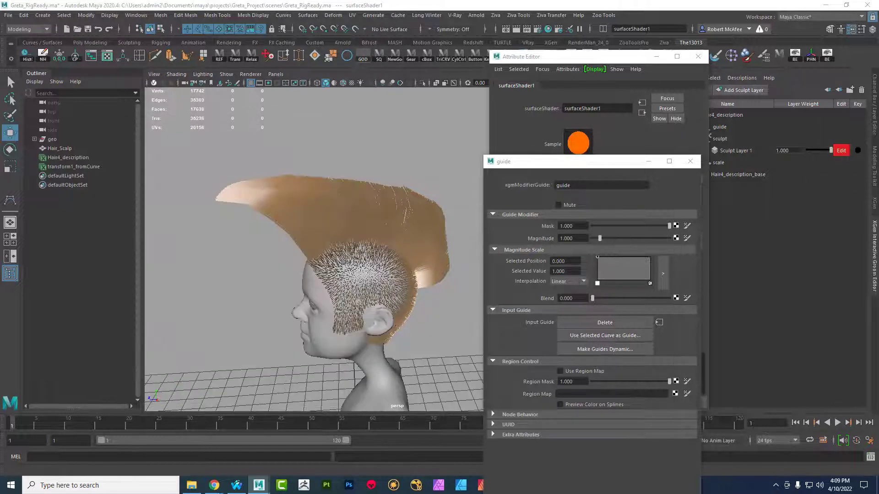
Close the separate guide window and open the attributes of the spline base nested under the guide modifier
alt+drag(475, 308, 371, 270)
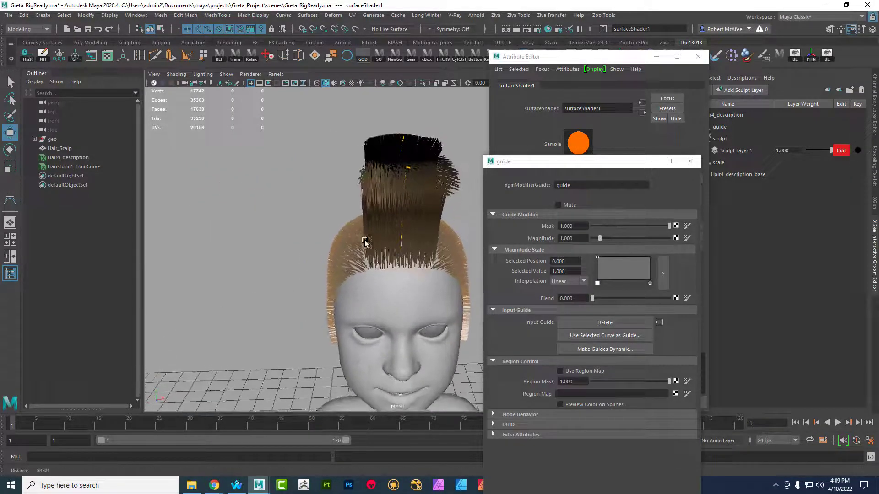
scroll(365, 238, up, 3)
alt+drag(433, 271, 389, 283)
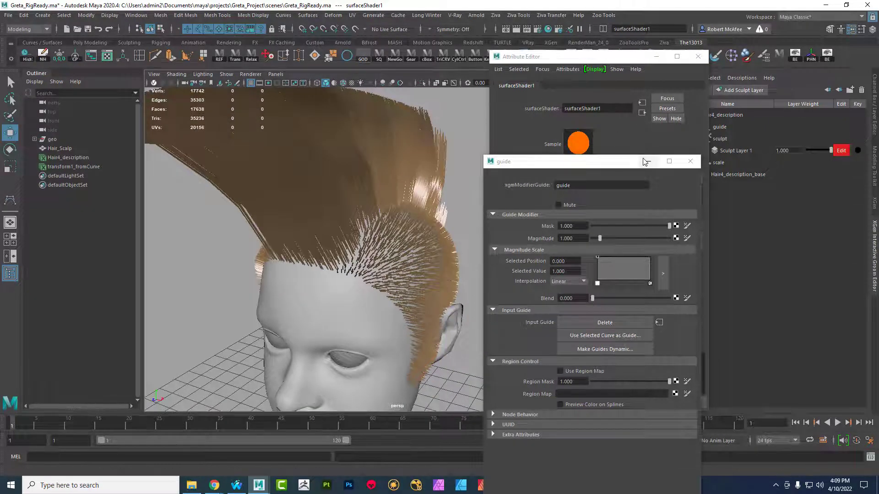
click(690, 162)
drag(580, 57, 550, 55)
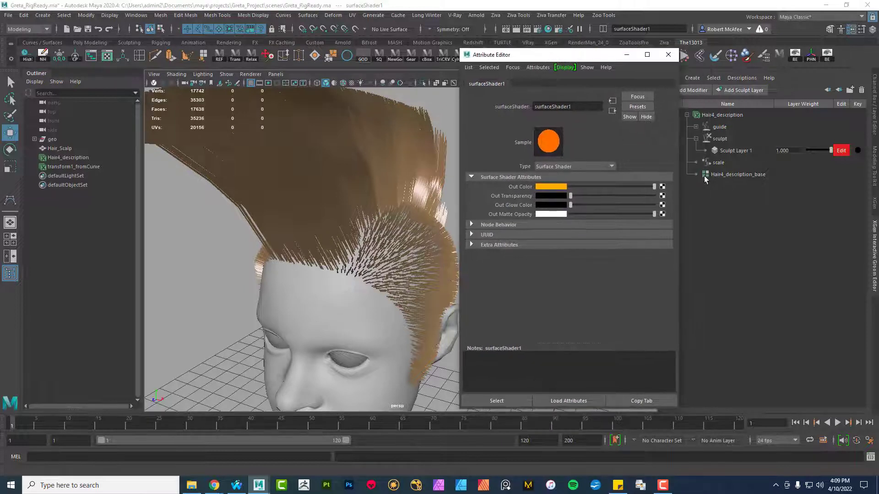
click(696, 127)
click(743, 151)
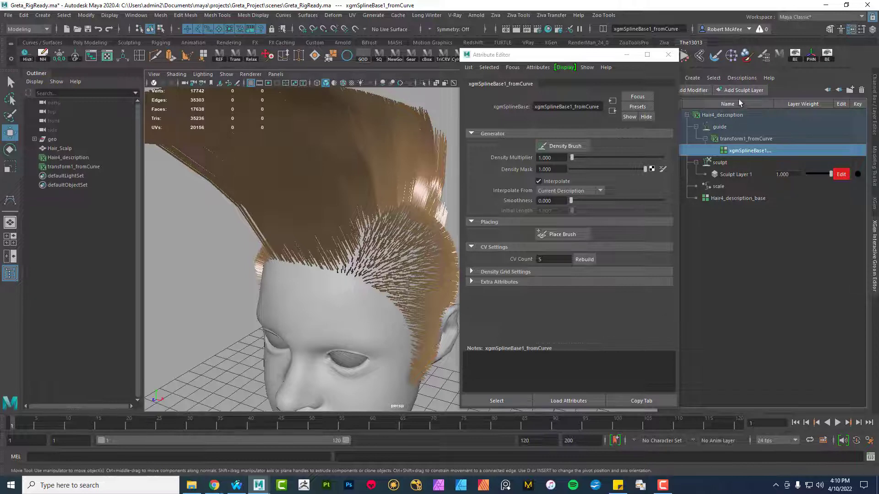
drag(586, 55, 532, 45)
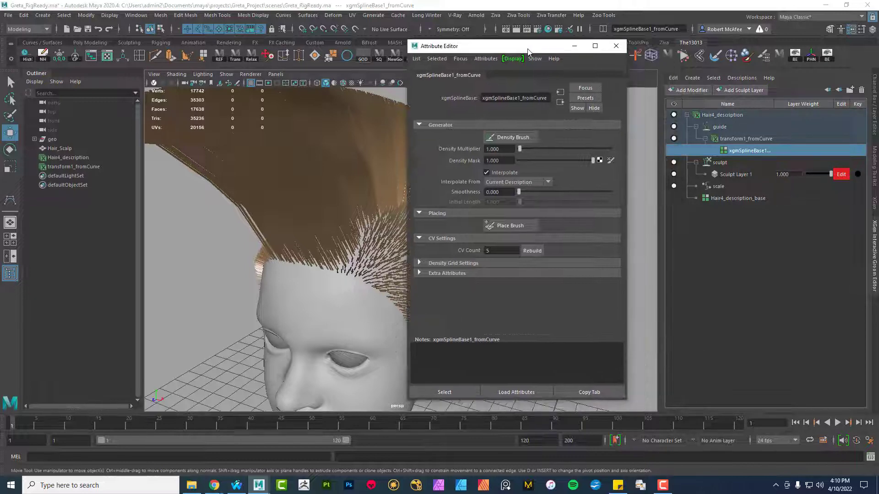
Add a Sculpt modifier to transform1_fromCurve under the guide, select it and delete it again
click(692, 91)
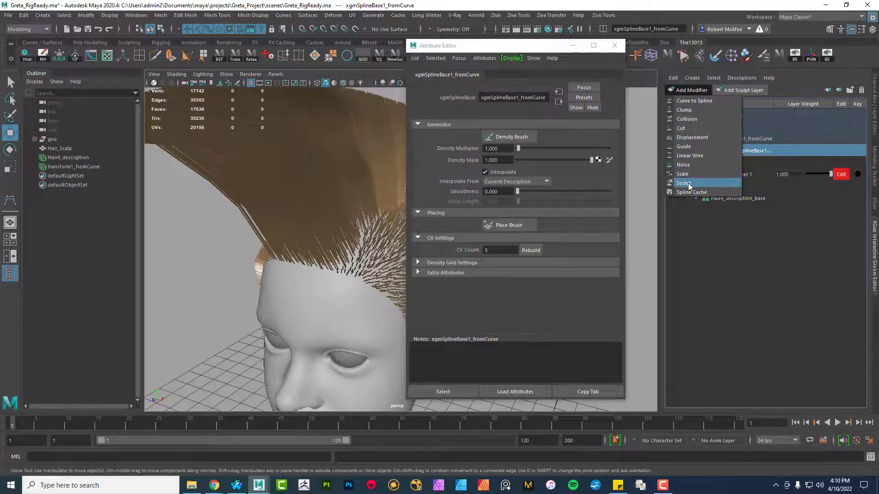
click(683, 183)
click(715, 150)
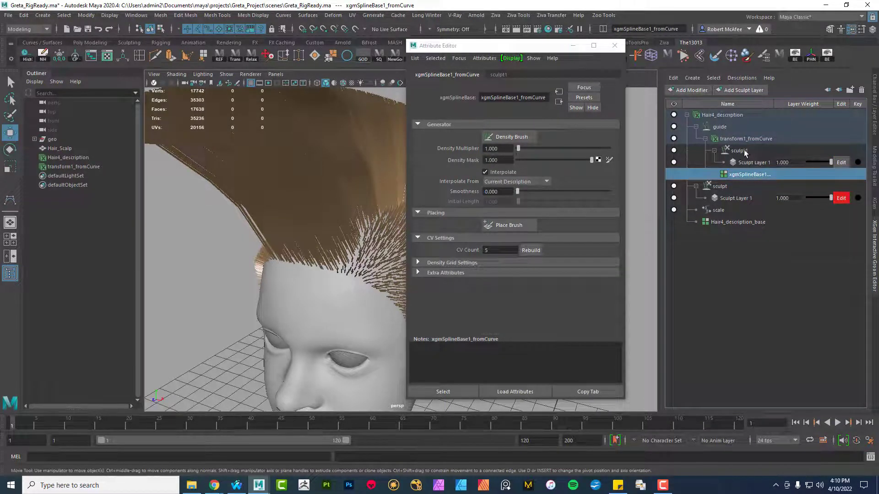
click(737, 150)
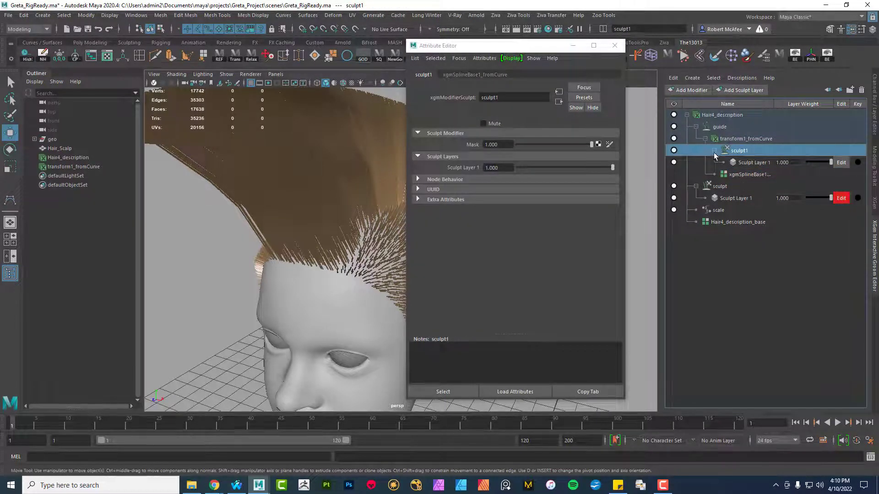
right_click(736, 152)
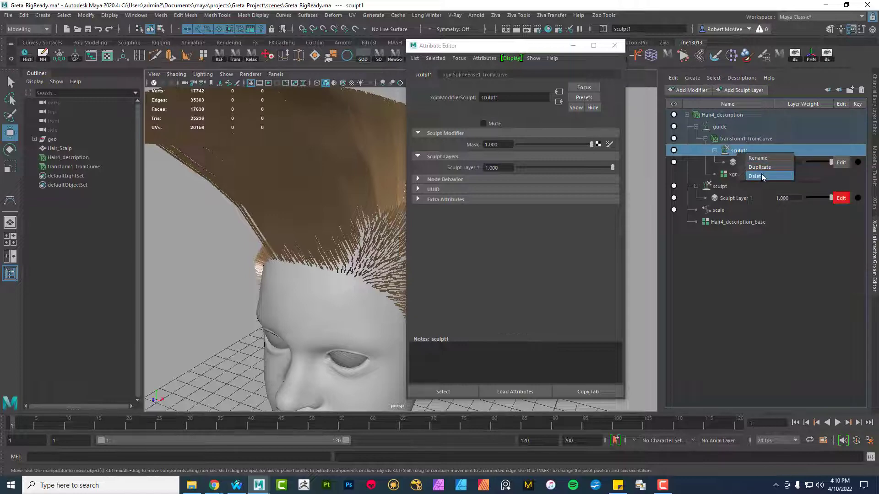
click(761, 176)
Start a Density Mask map for Hair4_description_base, named densityMasktest and in PNG format
mouse_move(329, 196)
alt+mouse_down()
mouse_move(297, 210)
mouse_move(325, 234)
mouse_move(318, 210)
mouse_move(353, 241)
alt+mouse_up()
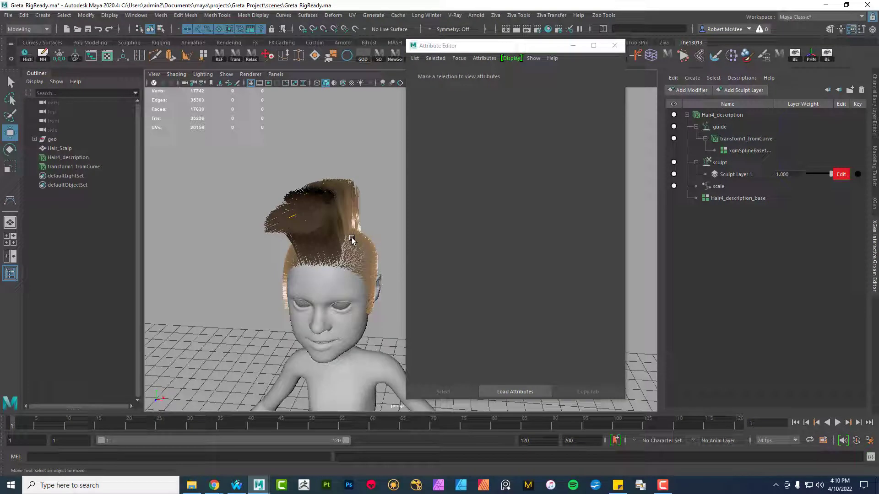
mouse_move(322, 280)
alt+mouse_down()
mouse_move(302, 256)
mouse_move(321, 225)
mouse_move(333, 294)
mouse_move(356, 273)
mouse_move(306, 275)
mouse_move(321, 283)
alt+mouse_up()
click(717, 199)
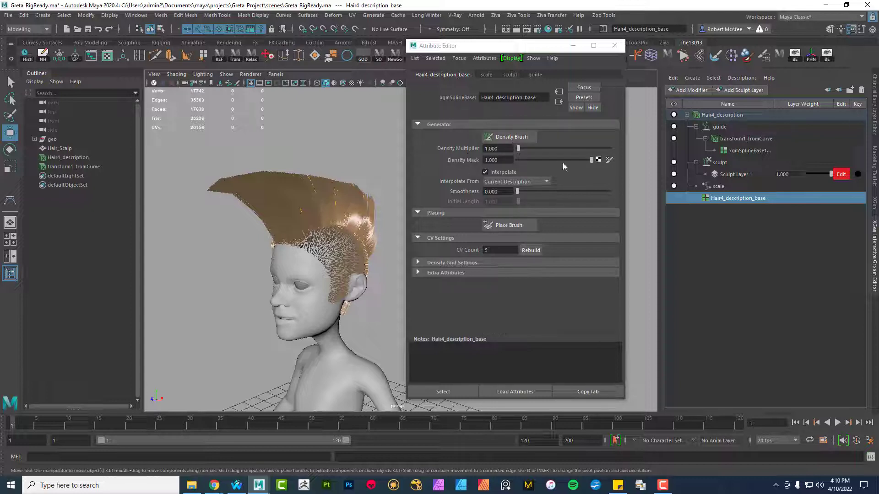
click(609, 160)
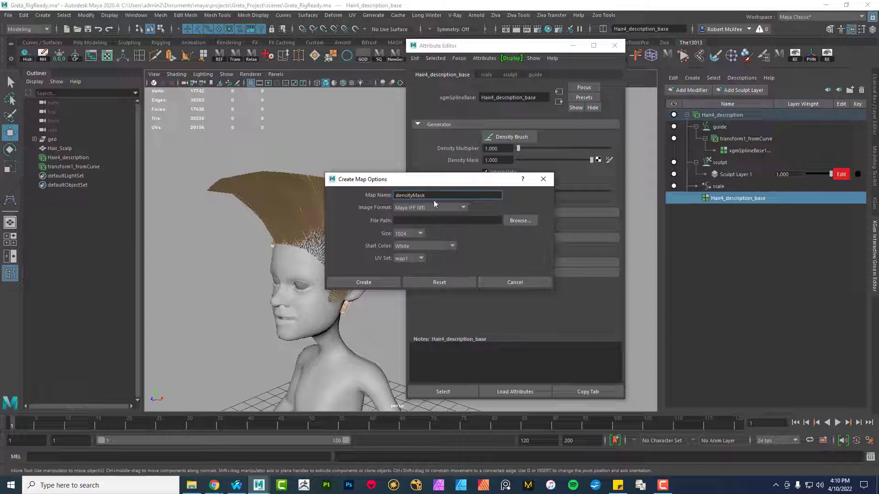
text(test)
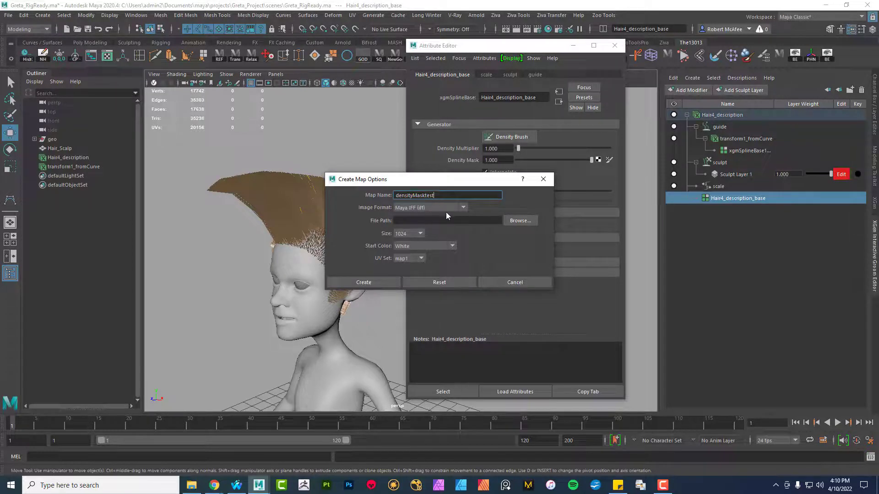
click(448, 208)
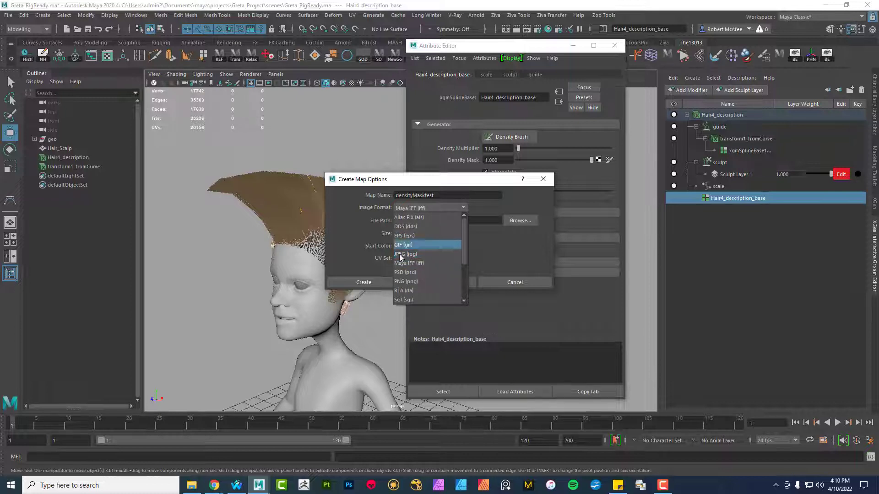
click(405, 281)
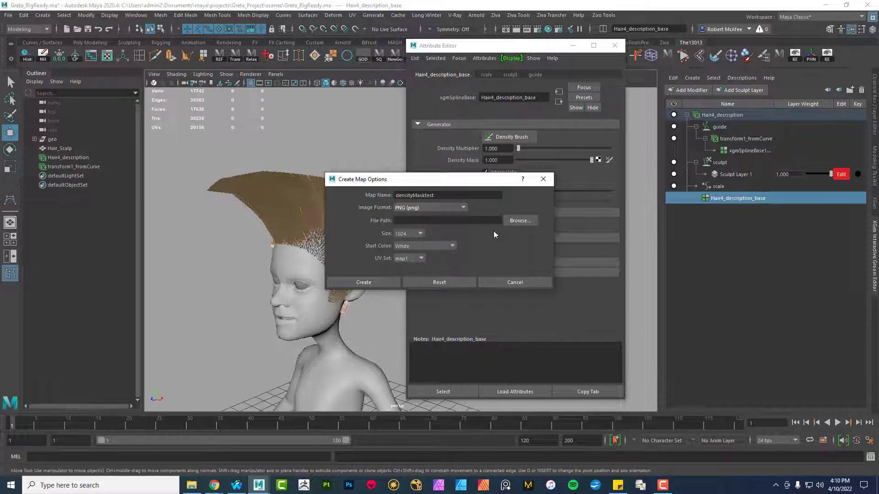
Set the map's file path to the sourceimages folder of Greta_Project
click(520, 220)
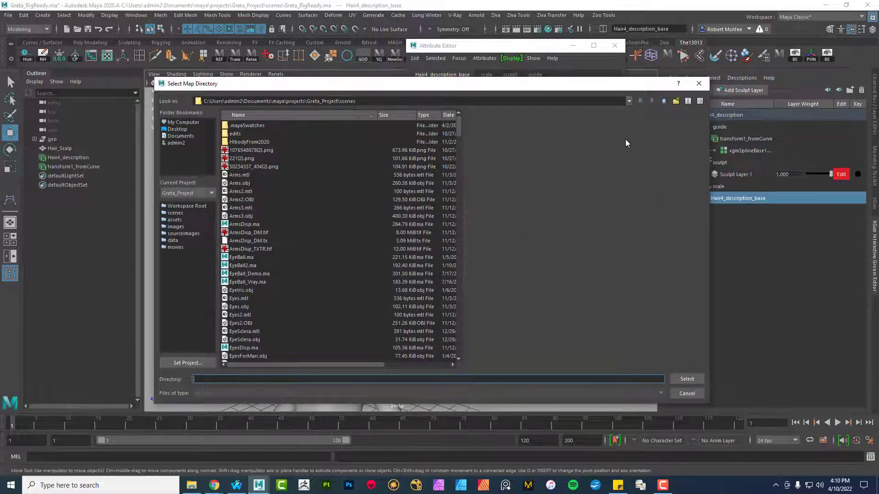
click(663, 102)
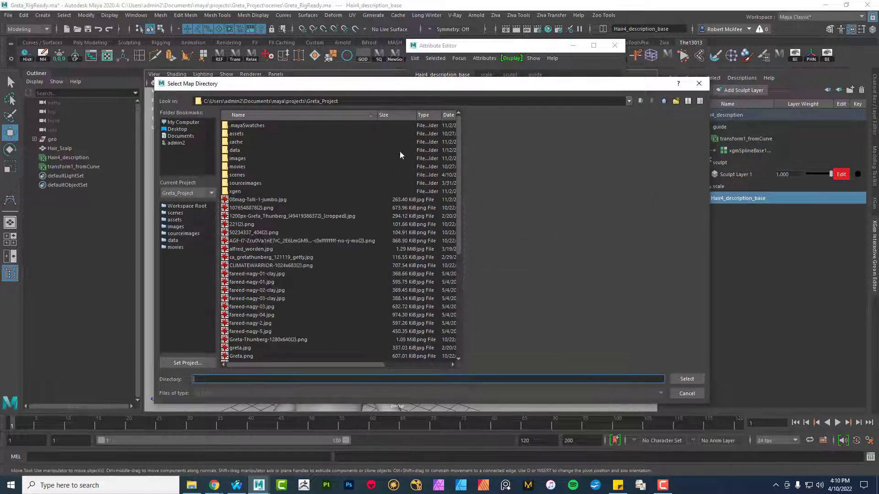
click(260, 183)
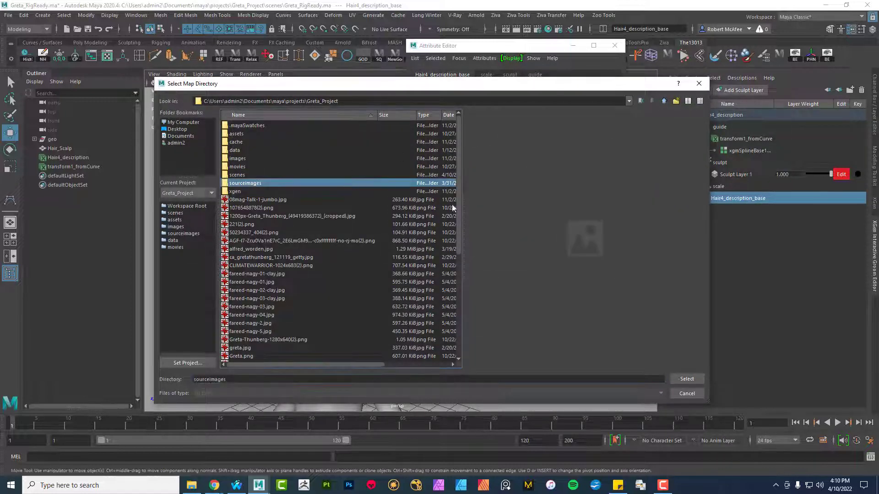
click(685, 380)
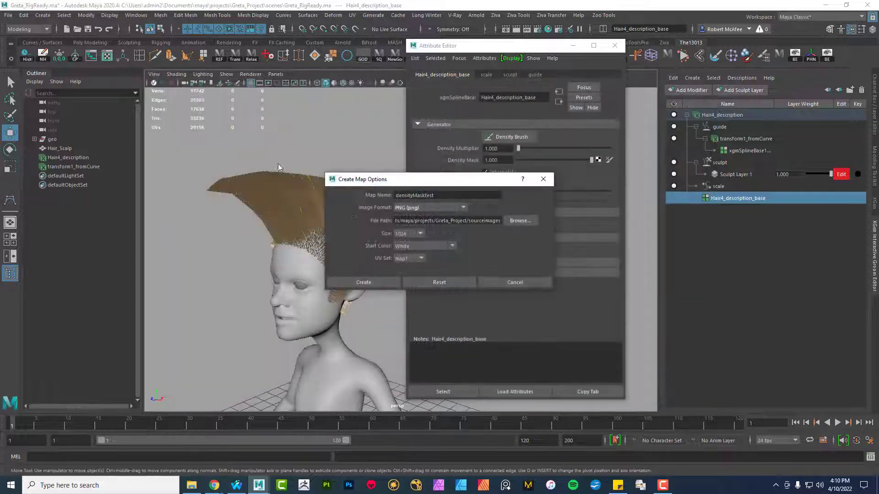
Set the map's start color to Black and create the density mask map
click(365, 284)
click(453, 245)
click(402, 276)
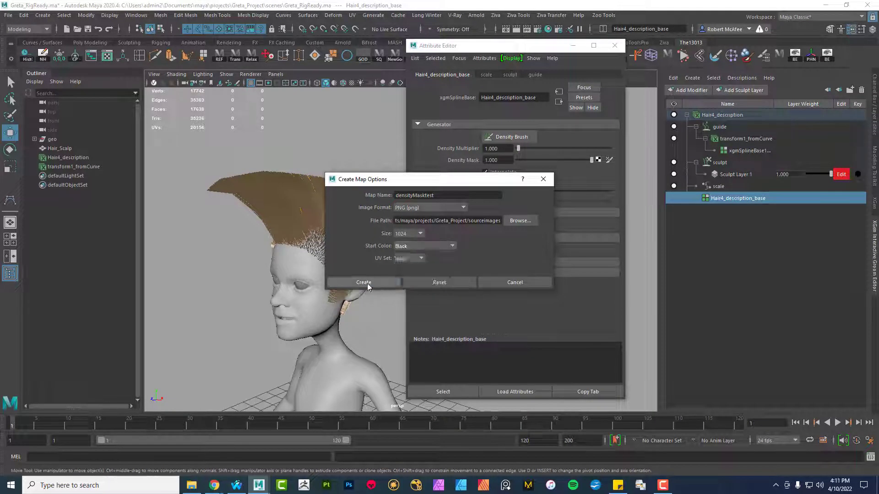
click(366, 284)
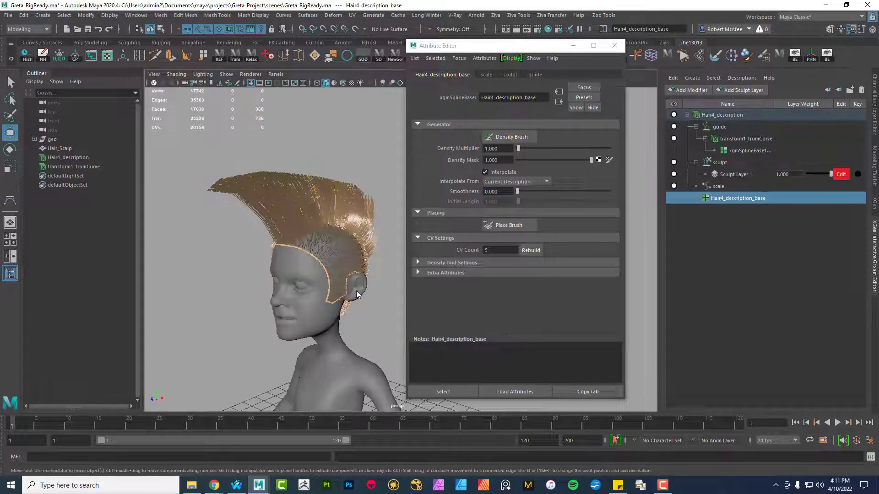
Open the 3D Paint Tool settings and look through the available brush shape files
mouse_move(337, 254)
alt+mouse_down()
mouse_move(340, 235)
mouse_move(352, 245)
alt+mouse_up()
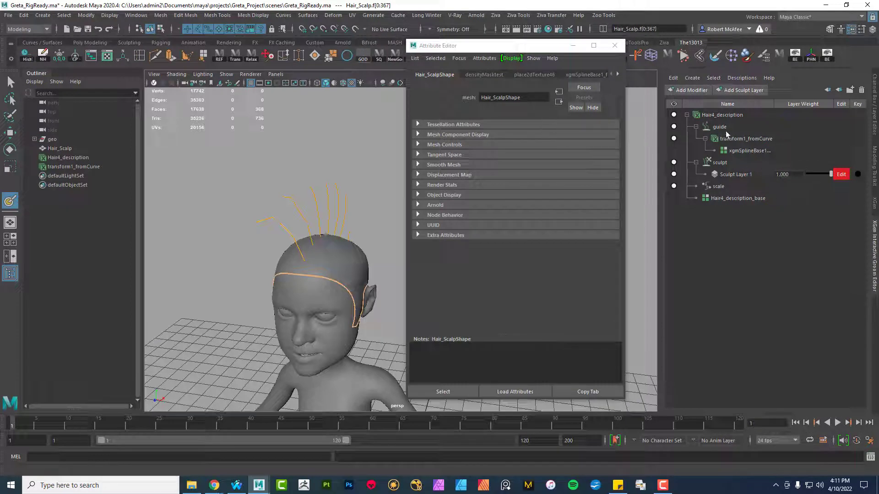
click(723, 199)
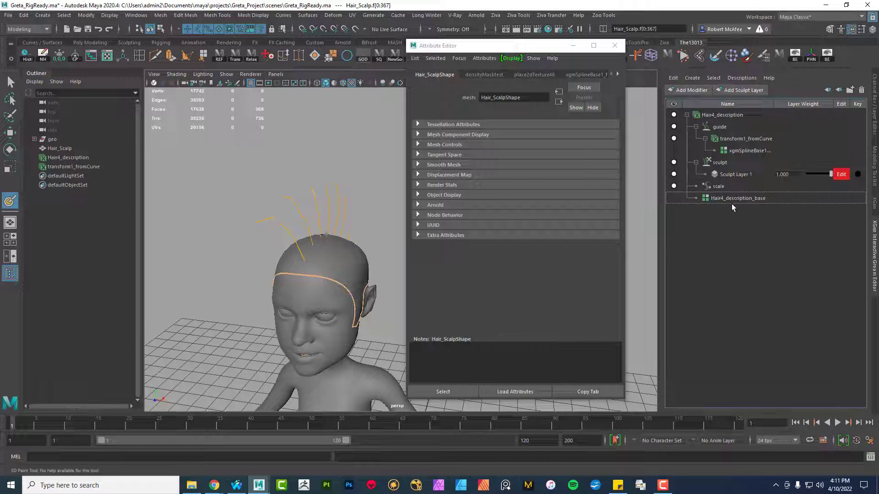
double_click(10, 200)
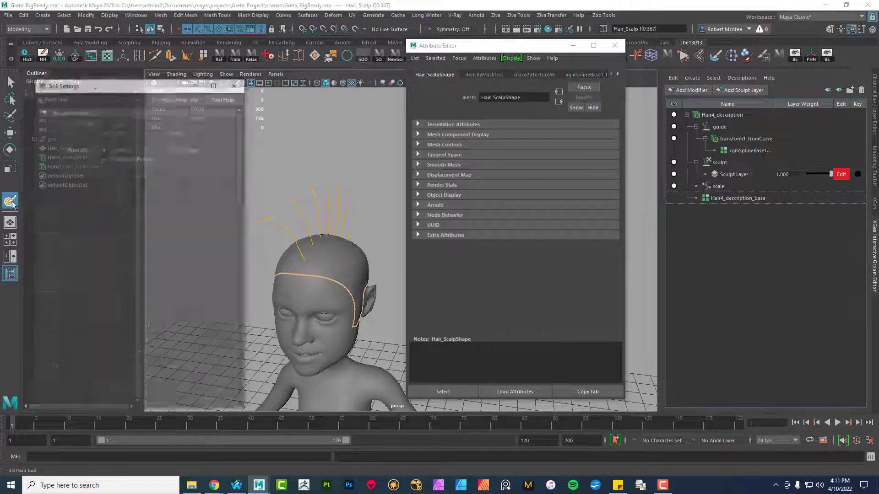
alt+drag(342, 249, 350, 269)
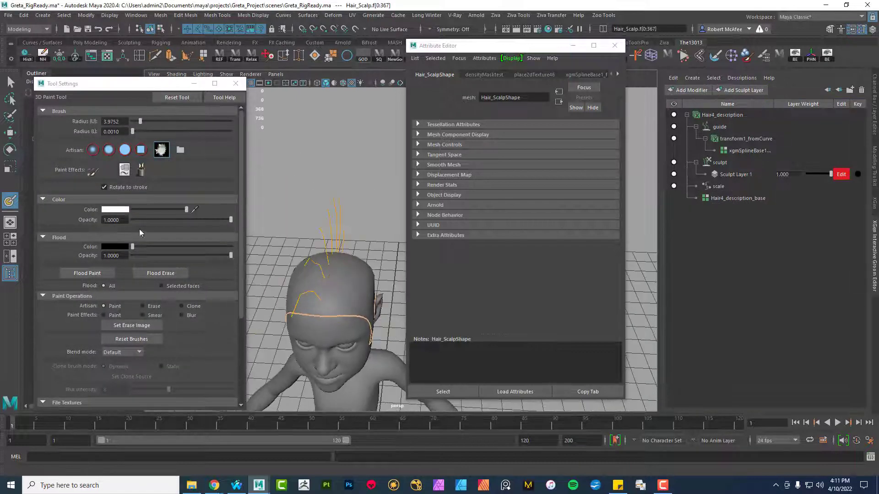
click(180, 151)
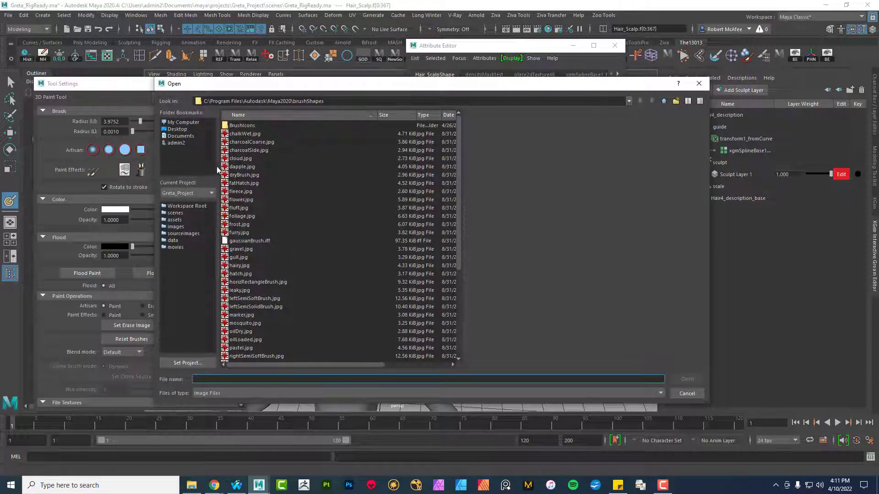
click(686, 395)
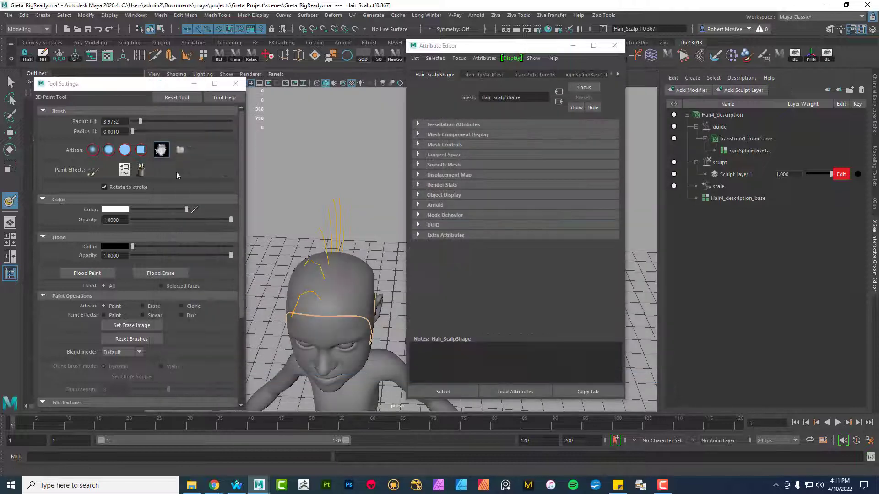
Hide the display layer layer1 and move the attribute window aside to clear the scalp for painting
alt+drag(351, 309, 362, 276)
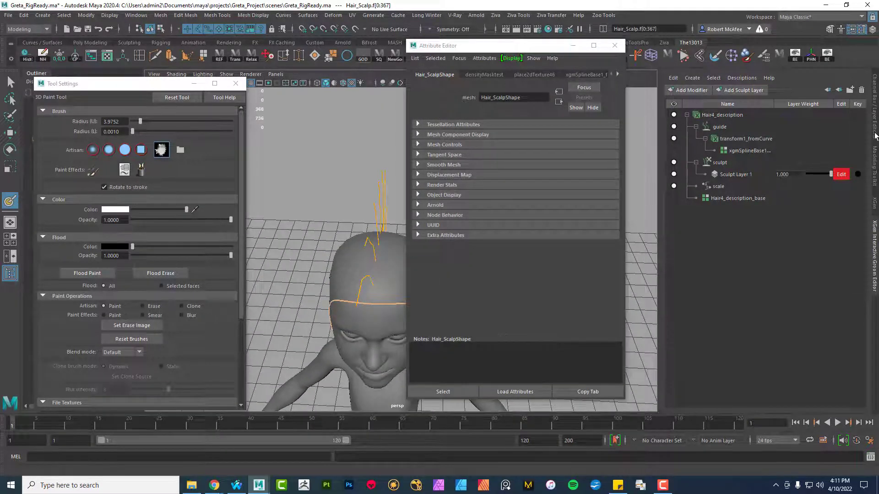
click(874, 131)
click(759, 320)
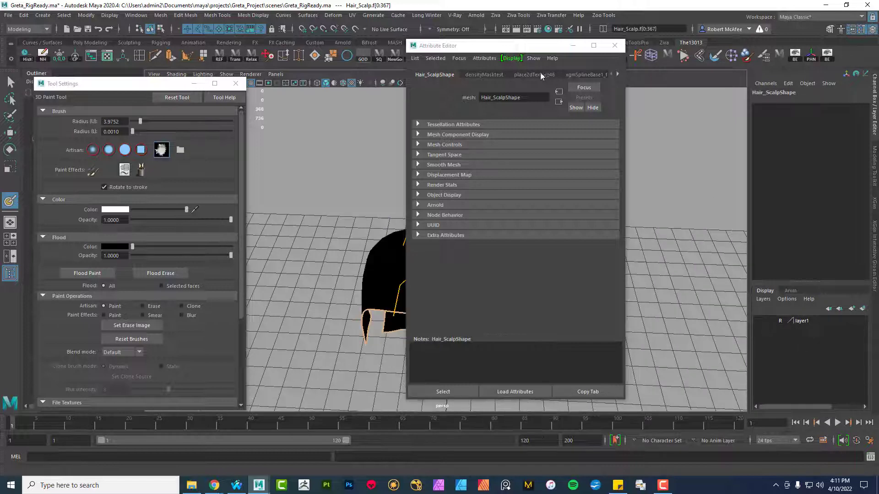
drag(509, 51, 592, 51)
Paint a white stripe along the scalp's center line from front to back with a brush radius of 1.7917
alt+drag(443, 242, 392, 283)
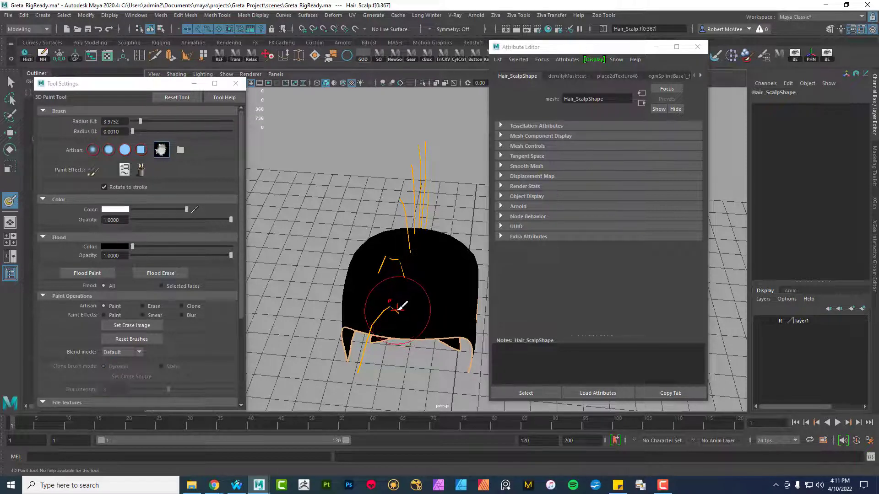
mouse_move(398, 306)
mouse_down()
mouse_move(380, 307)
mouse_move(390, 274)
mouse_move(416, 284)
mouse_move(422, 304)
mouse_move(418, 257)
mouse_move(412, 297)
mouse_up()
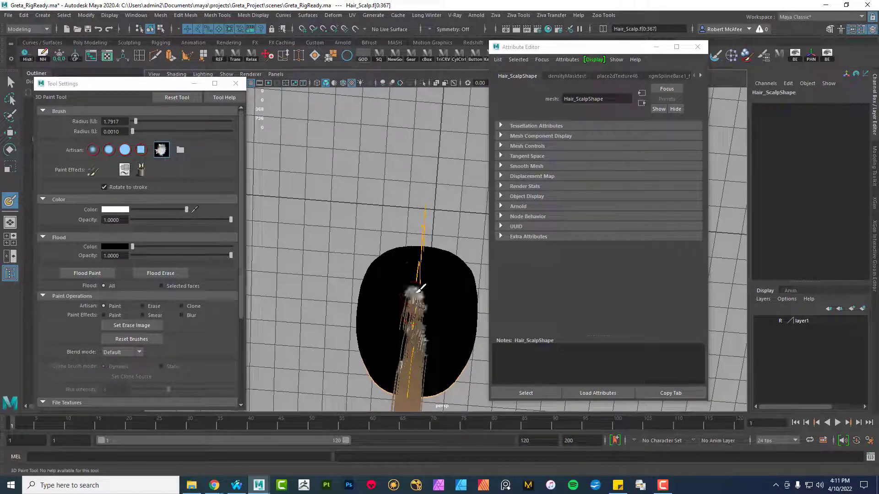
mouse_move(431, 249)
alt+mouse_down()
mouse_move(414, 287)
mouse_move(424, 247)
mouse_move(427, 284)
mouse_move(428, 276)
alt+mouse_up()
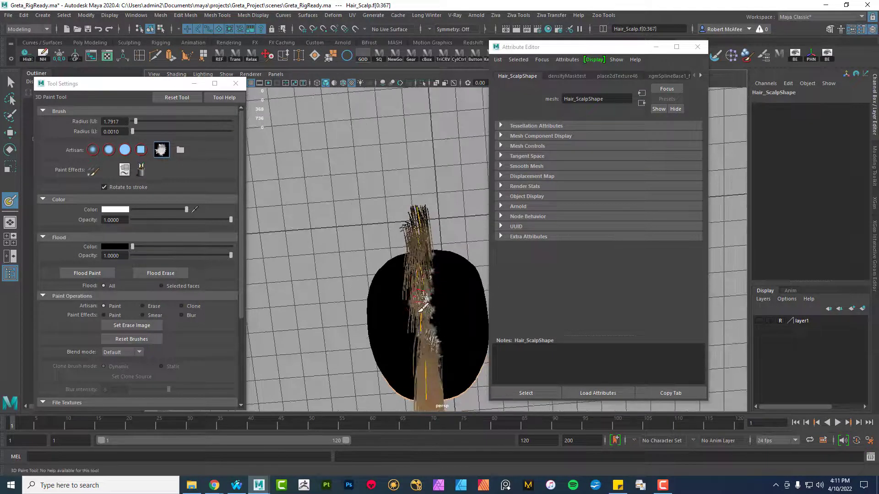
mouse_move(426, 313)
alt+mouse_down()
mouse_move(428, 304)
mouse_move(386, 282)
mouse_move(359, 299)
mouse_move(366, 298)
alt+mouse_up()
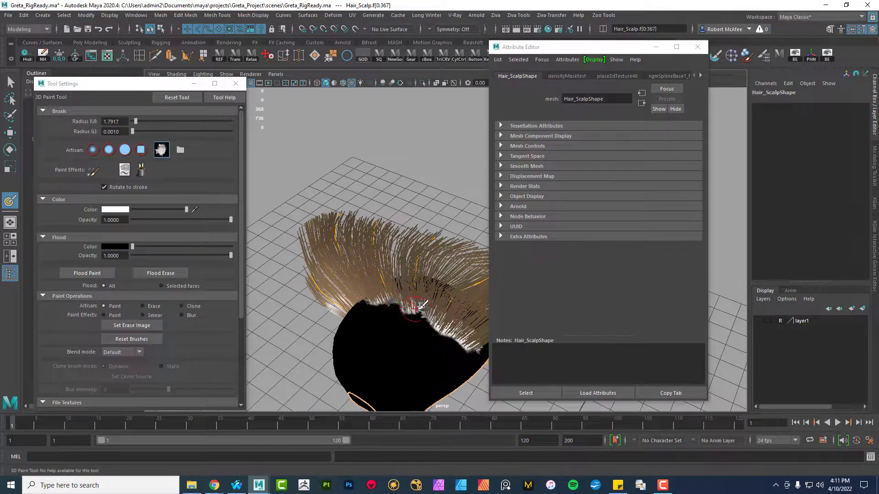
drag(422, 303, 419, 301)
Switch the paint operation to Smear and smear the front tip of the painted stripe
scroll(144, 339, down, 5)
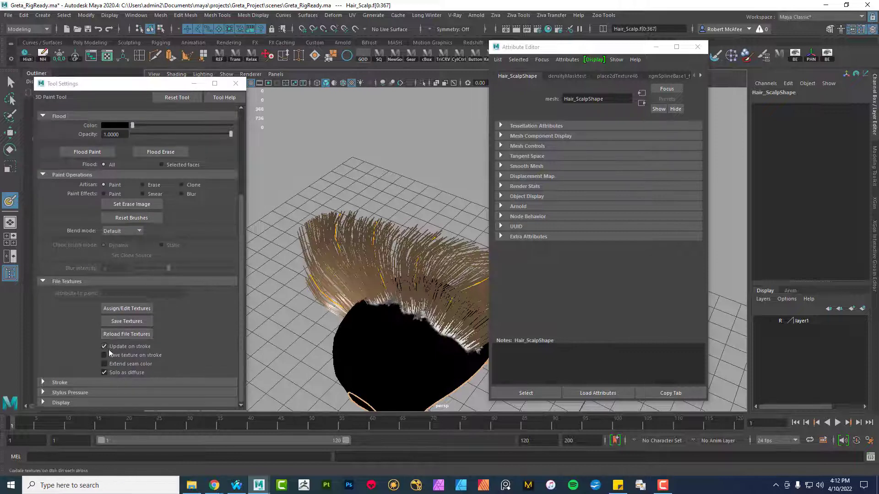
alt+drag(340, 324, 237, 246)
mouse_move(329, 274)
alt+mouse_down()
mouse_move(389, 270)
mouse_move(379, 267)
mouse_move(373, 284)
mouse_move(393, 256)
mouse_move(387, 238)
mouse_move(392, 290)
mouse_move(403, 293)
mouse_move(373, 247)
mouse_move(299, 308)
mouse_move(297, 276)
alt+mouse_up()
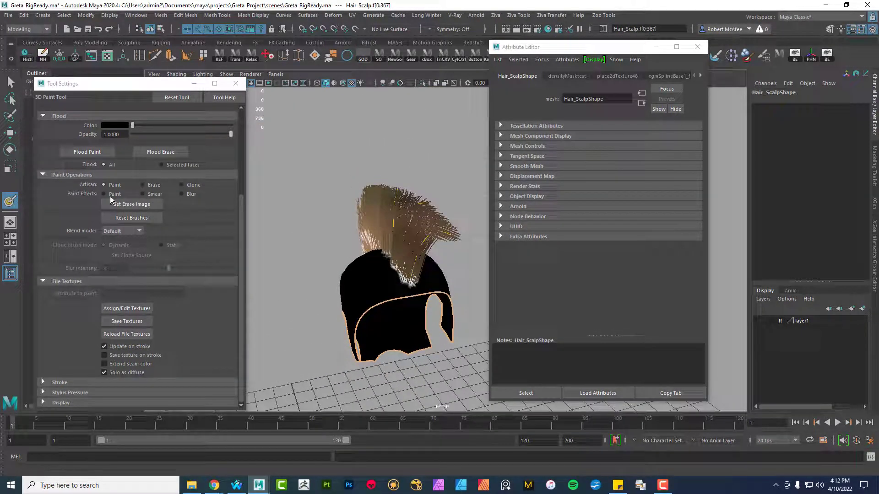
click(182, 194)
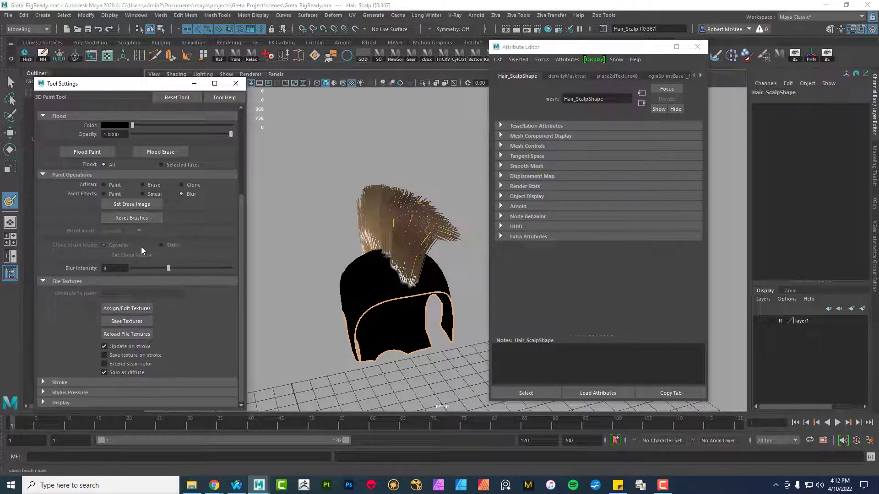
scroll(155, 240, up, 3)
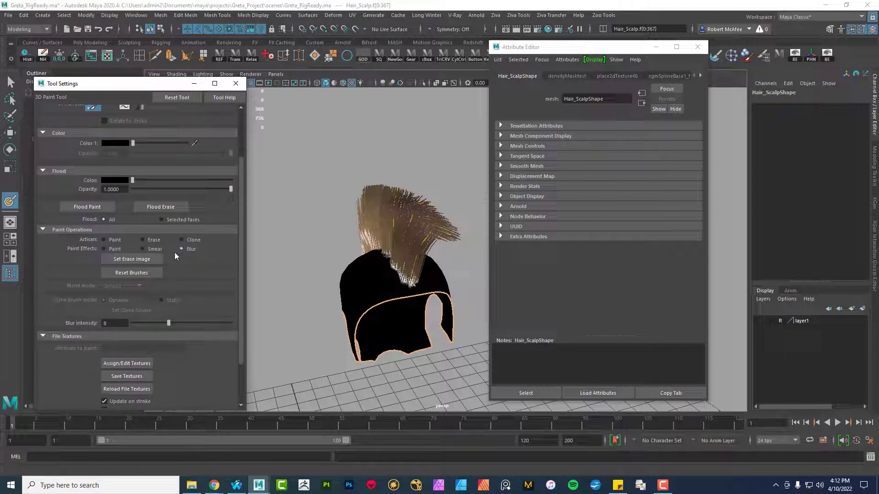
click(144, 249)
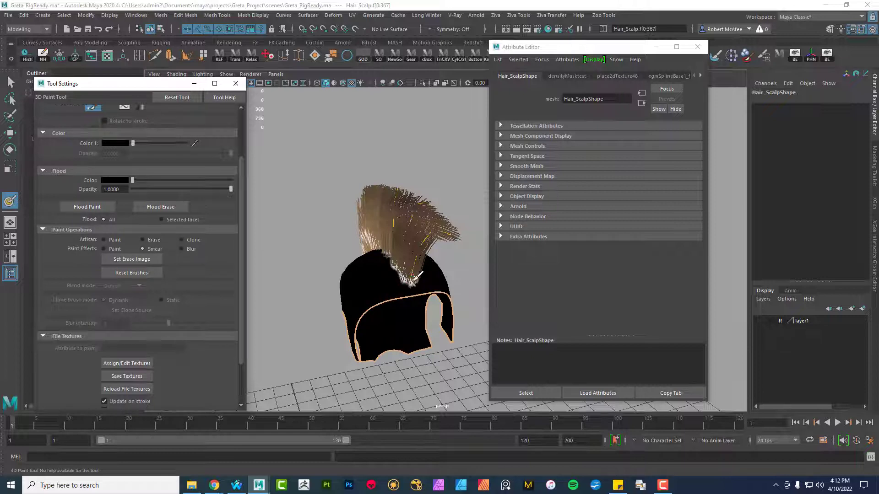
drag(417, 276, 418, 283)
Switch the paint operation to Blur and soften the edge of the stripe near its front tip
alt+drag(379, 250, 439, 293)
alt+middle_drag(426, 316, 410, 276)
mouse_move(410, 276)
alt+mouse_down()
mouse_move(430, 252)
mouse_move(421, 258)
alt+mouse_up()
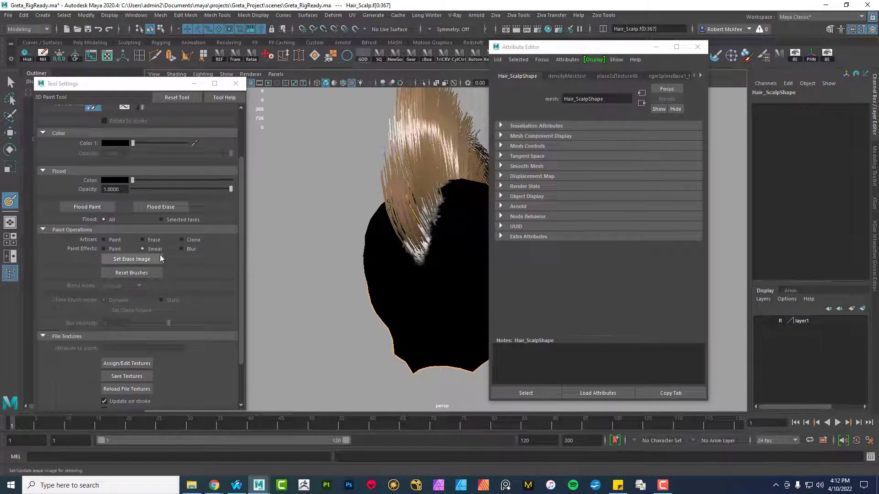
click(183, 249)
drag(427, 245, 448, 195)
alt+drag(443, 249, 314, 261)
alt+right_drag(314, 261, 353, 284)
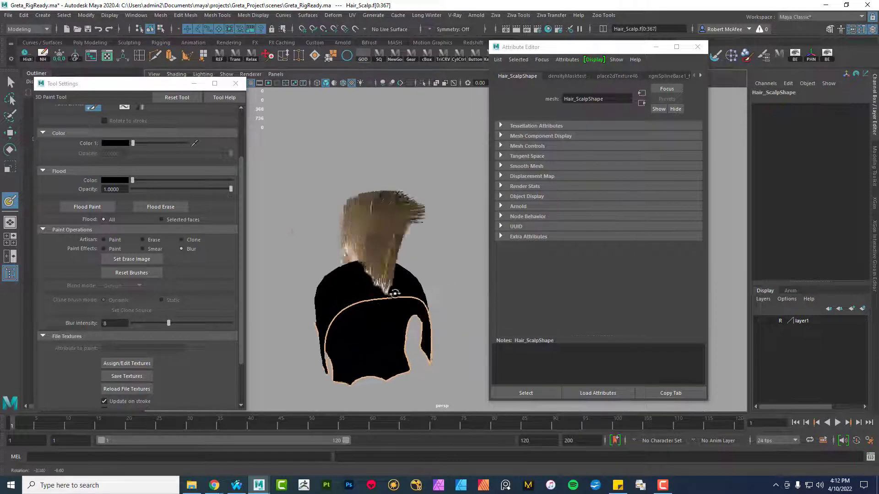
alt+drag(352, 284, 374, 290)
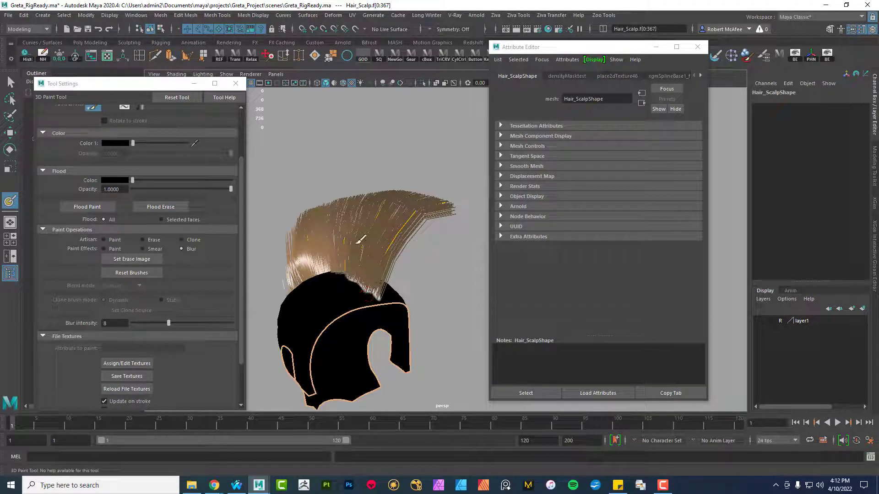
Leave the 3D Paint Tool for the Move tool and bring up the XGen Interactive Groom Editor unobstructed
click(235, 83)
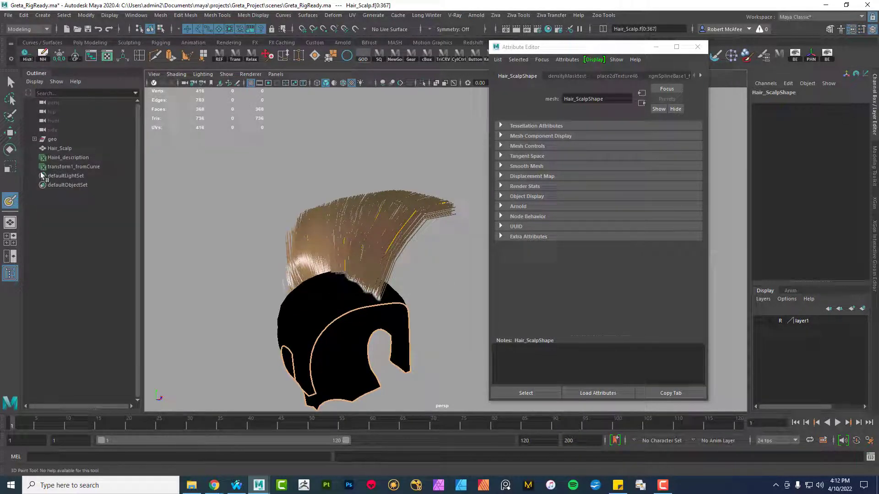
click(10, 133)
mouse_move(293, 229)
alt+mouse_down()
mouse_move(310, 277)
mouse_move(335, 280)
alt+mouse_up()
alt+right_drag(336, 279, 412, 280)
alt+drag(412, 280, 424, 209)
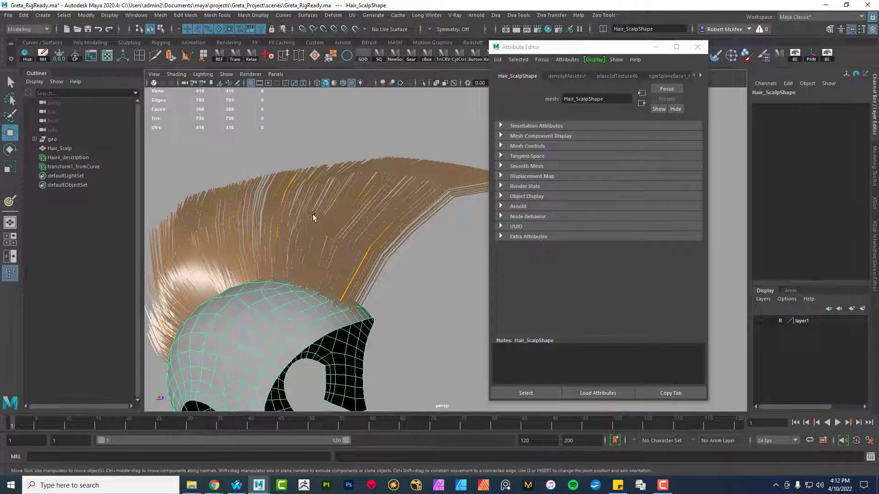
click(874, 274)
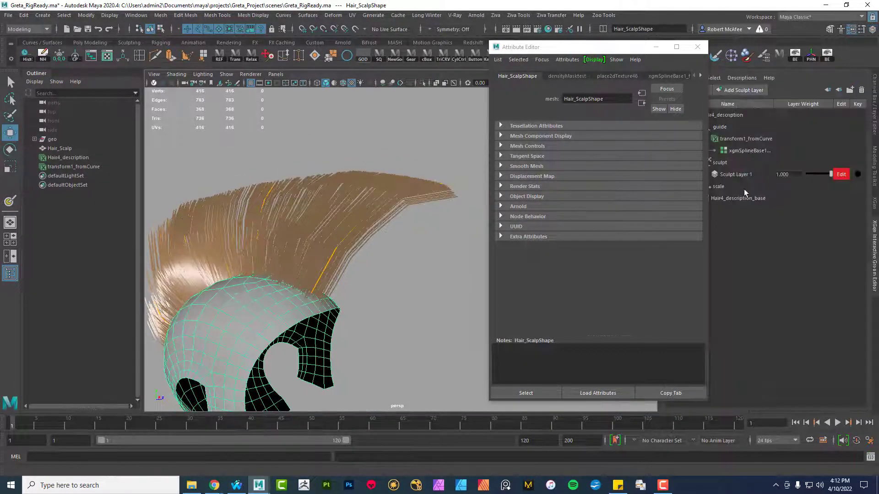
drag(589, 54, 543, 52)
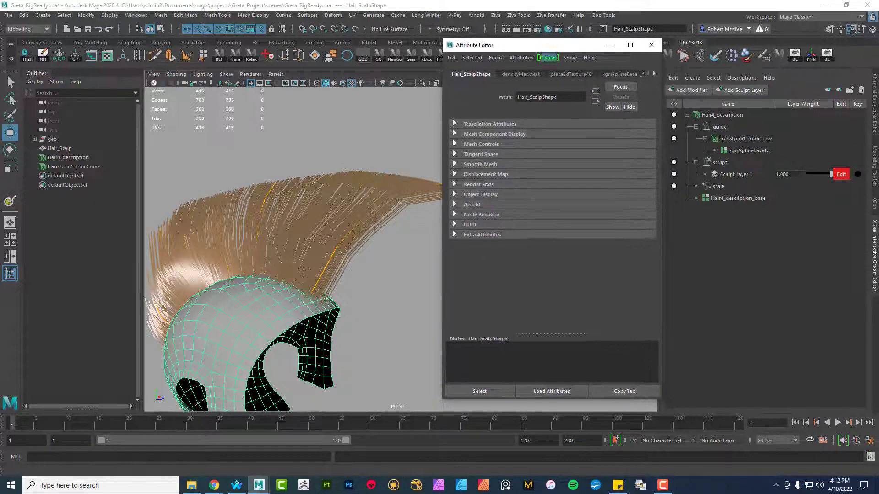
Set the CV count of Hair4_description_base to 24 and rebuild the hair splines
click(720, 199)
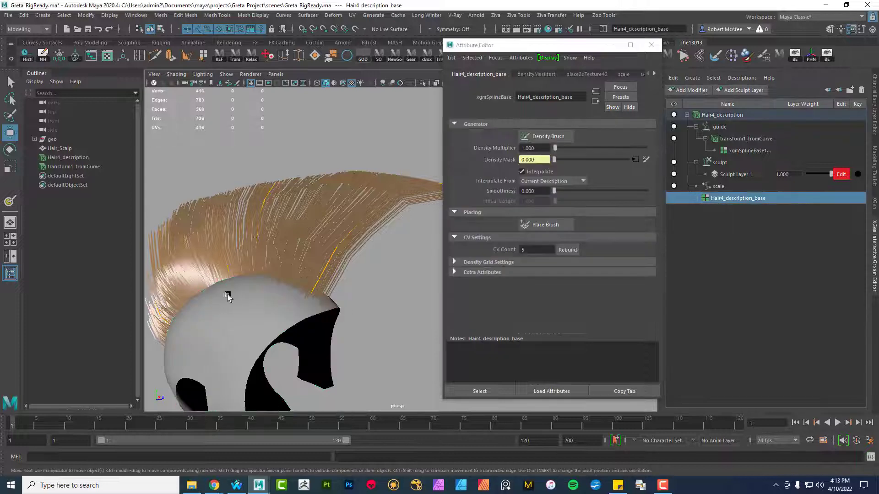
click(526, 249)
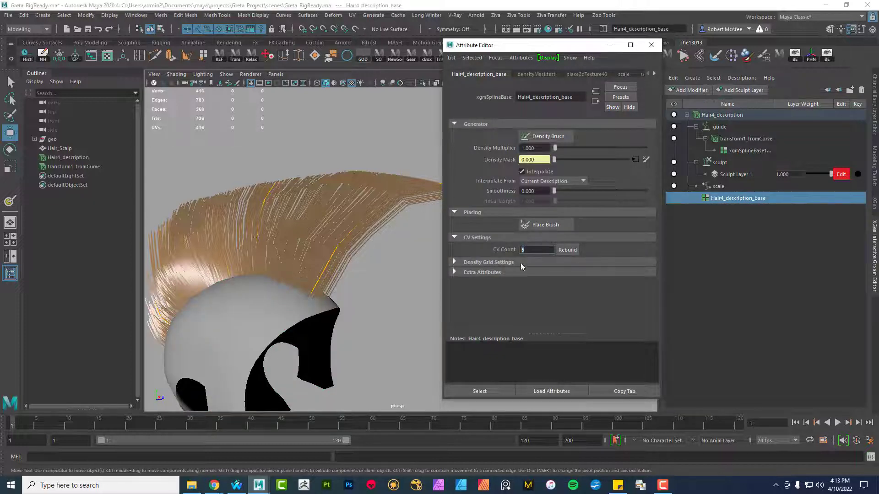
text(24)
key(Return)
click(568, 251)
alt+drag(208, 338, 288, 341)
scroll(339, 324, down, 4)
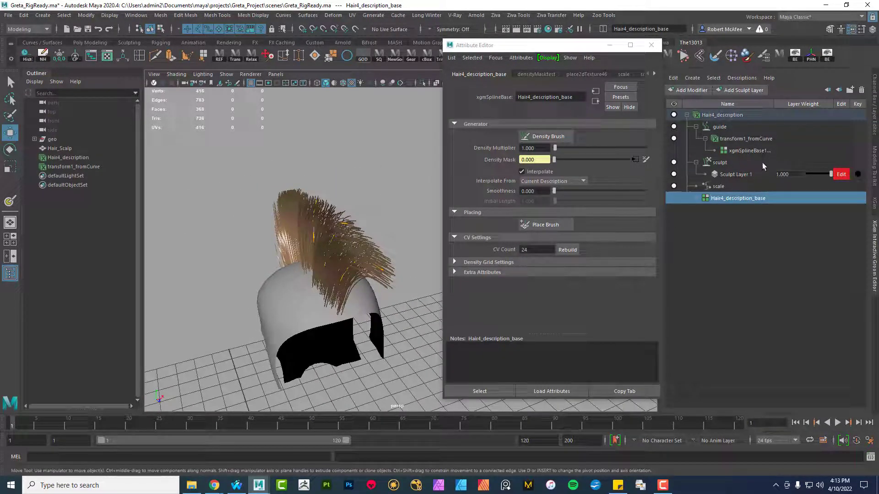
Set the CV count of the guide's spline base under transform1_fromCurve to 7 and rebuild it
click(738, 152)
scroll(397, 254, up, 5)
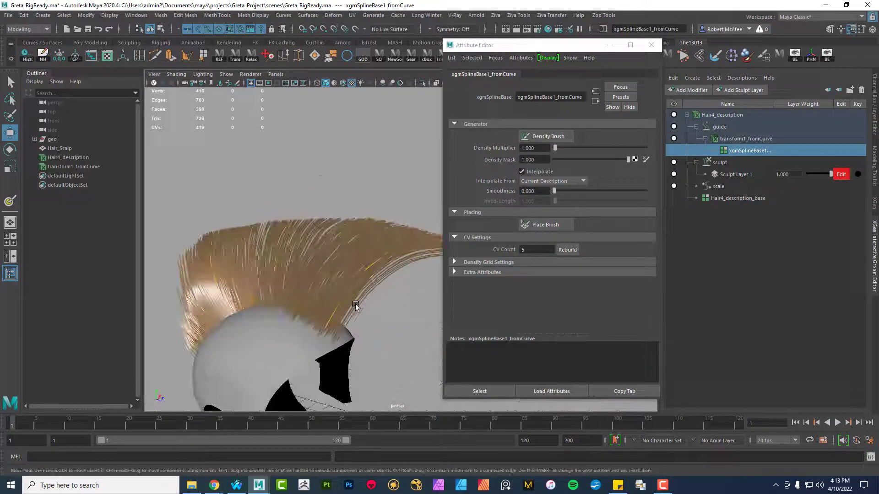
alt+drag(397, 254, 341, 251)
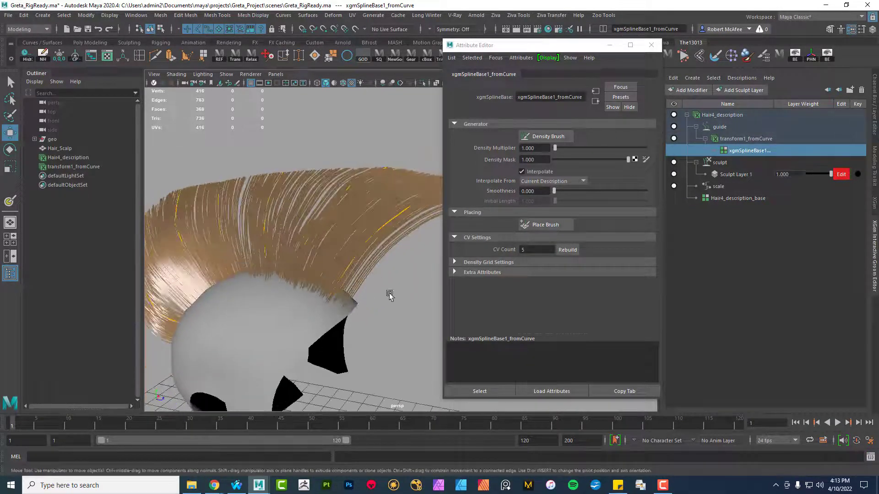
click(485, 253)
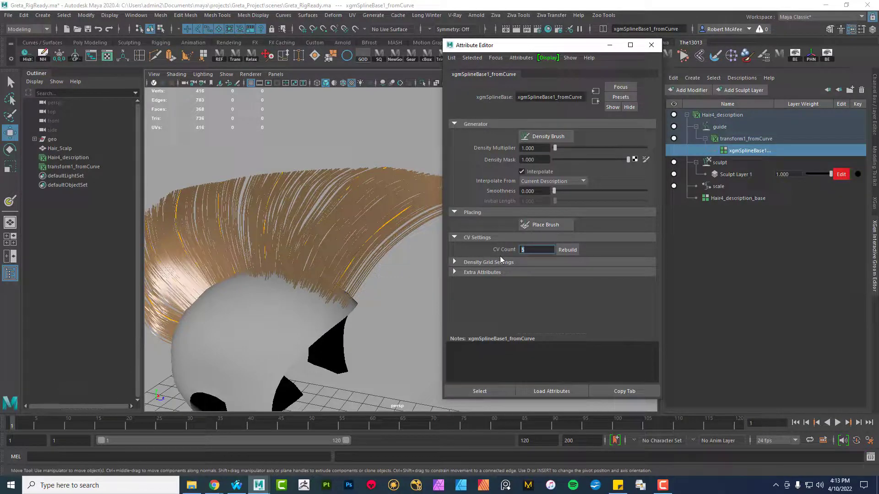
text(7)
click(567, 250)
alt+drag(339, 264, 500, 205)
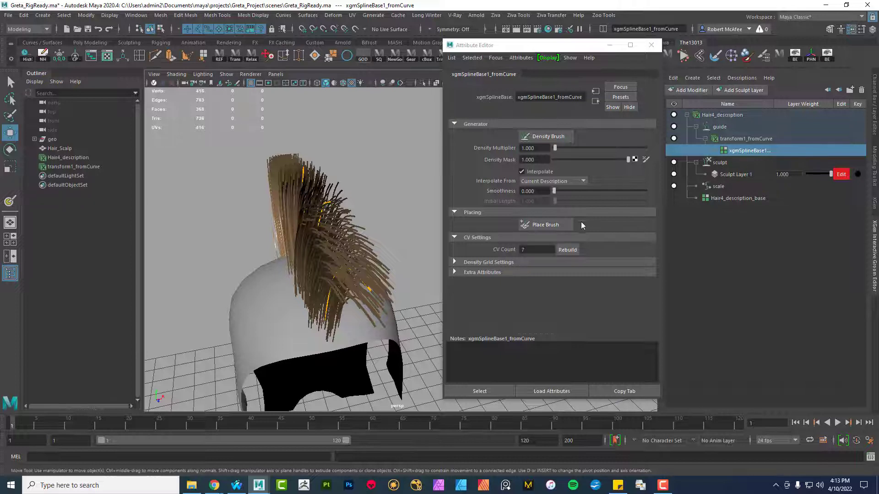
Place extra interpolated guides on the scalp beside the center line with the Place brush, and close the attribute window
click(553, 225)
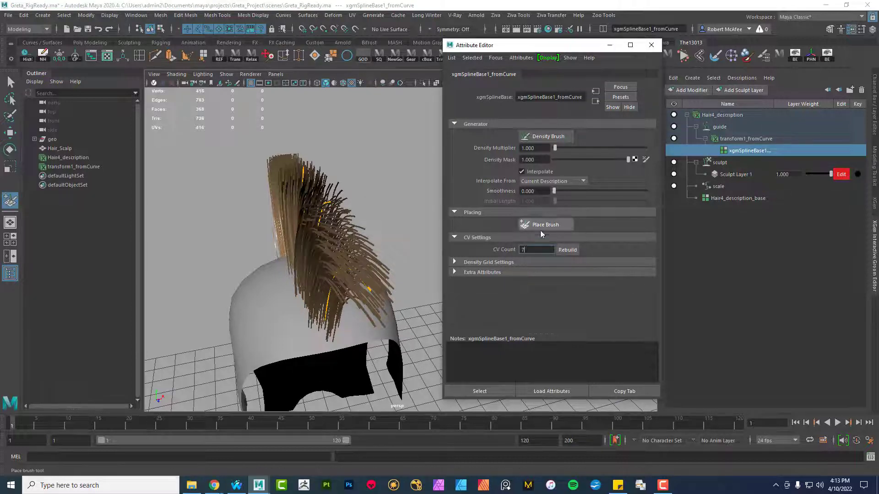
double_click(16, 205)
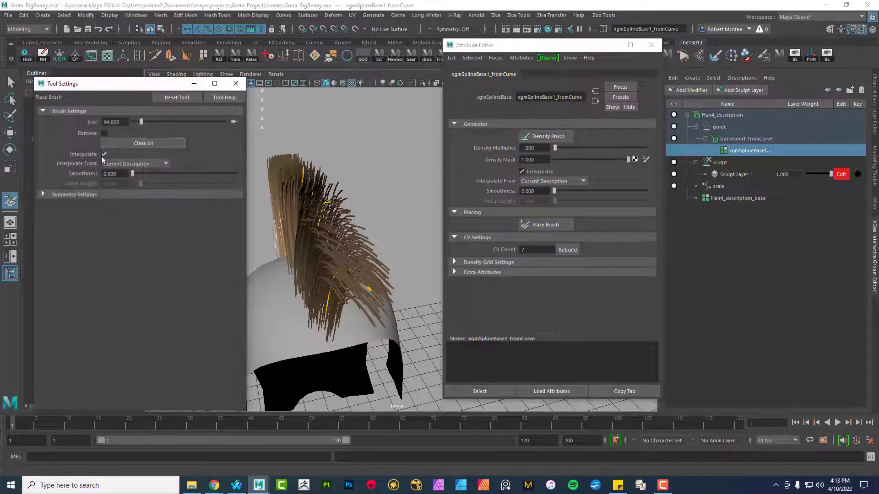
mouse_move(321, 253)
alt+mouse_down()
mouse_move(357, 266)
mouse_move(279, 314)
mouse_move(284, 333)
mouse_move(302, 317)
mouse_move(316, 215)
mouse_move(323, 257)
alt+mouse_up()
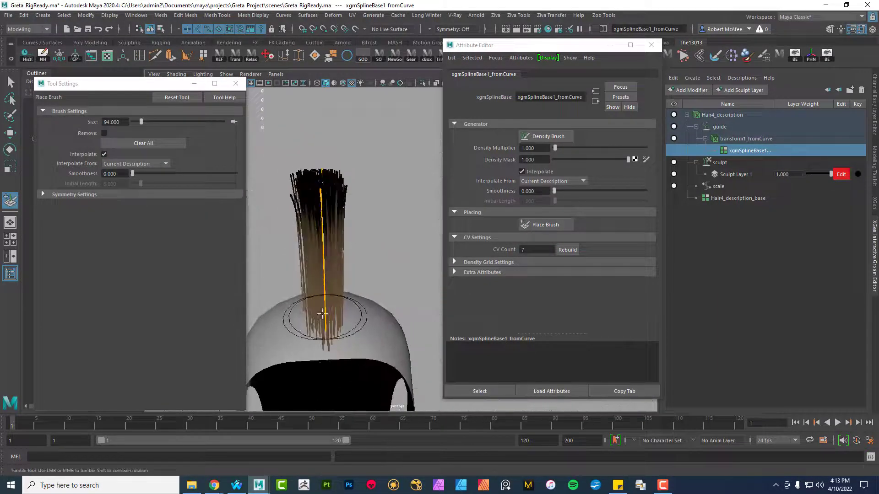
alt+drag(326, 174, 363, 238)
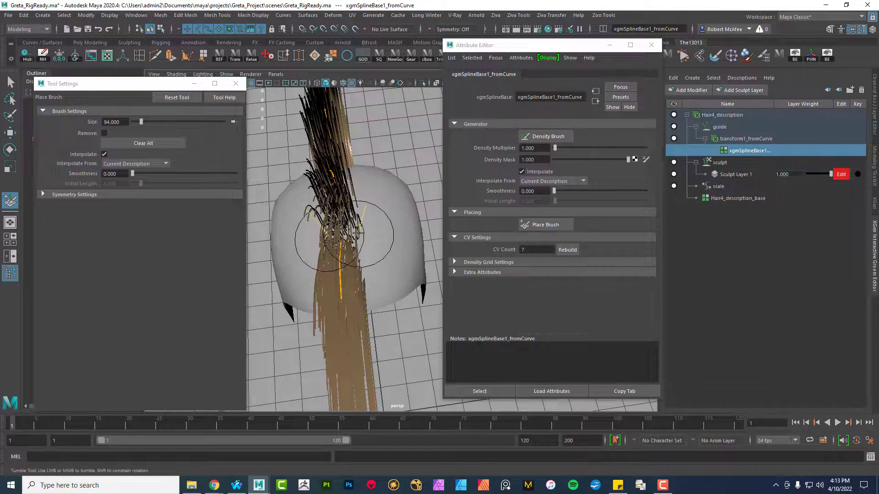
click(356, 244)
mouse_move(356, 244)
alt+mouse_down()
mouse_move(311, 231)
mouse_move(334, 232)
mouse_move(376, 209)
mouse_move(372, 300)
mouse_move(360, 312)
mouse_move(341, 229)
alt+mouse_up()
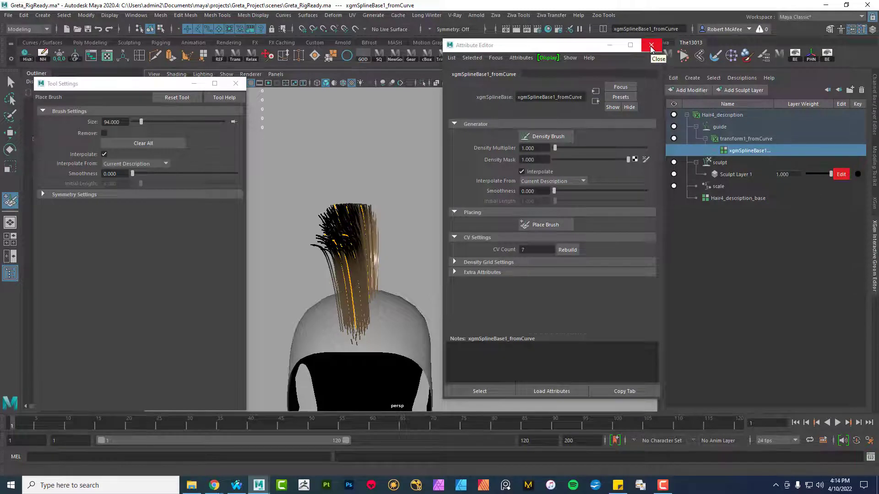
click(651, 47)
alt+drag(410, 284, 511, 84)
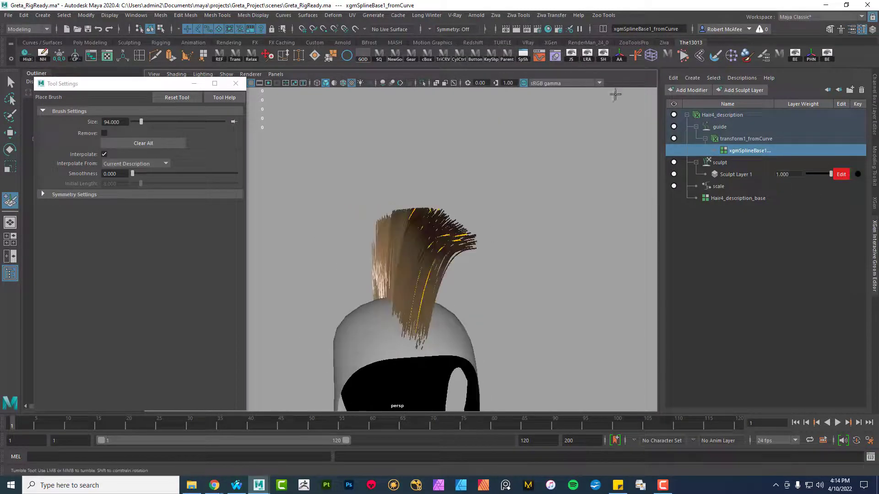
Try the XGen Freeze brush on the guides and undo its stroke
click(550, 42)
click(498, 56)
mouse_move(490, 256)
alt+mouse_down()
mouse_move(530, 256)
mouse_move(526, 268)
mouse_move(650, 236)
alt+mouse_up()
key(ctrl+z)
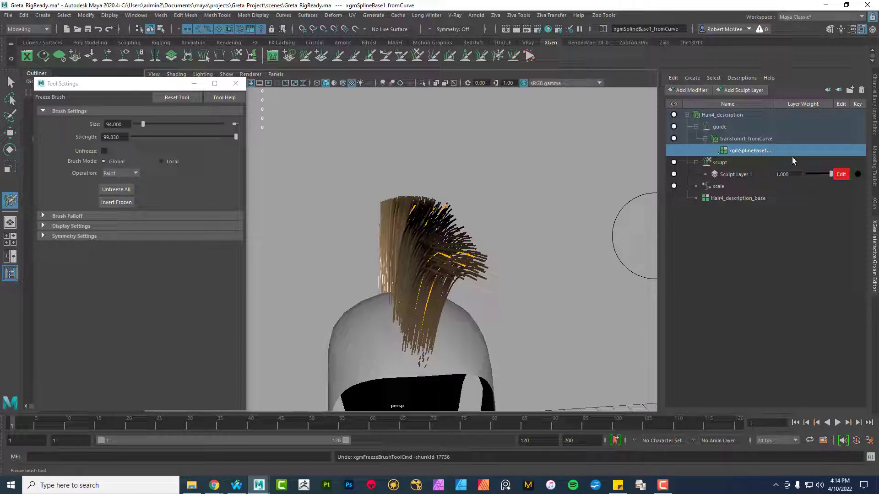
Add a Sculpt modifier to the transform1_fromCurve guides and make its Sculpt Layer 1 the active edit layer
click(690, 90)
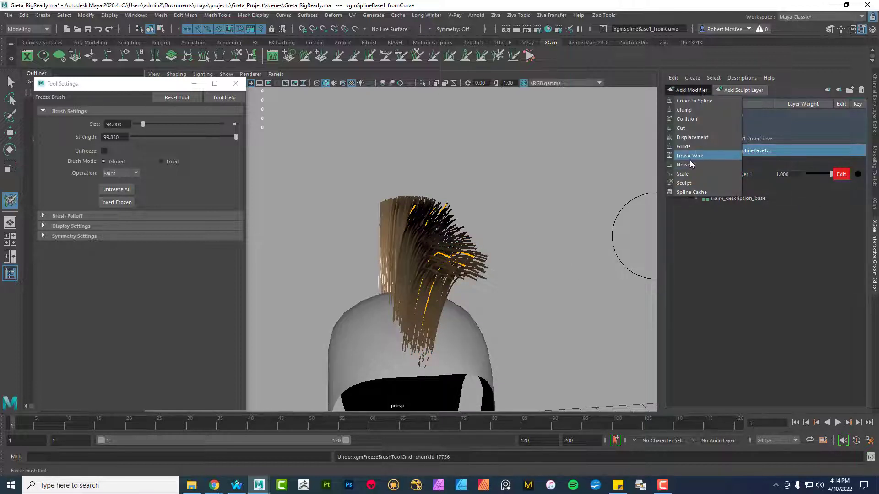
click(691, 176)
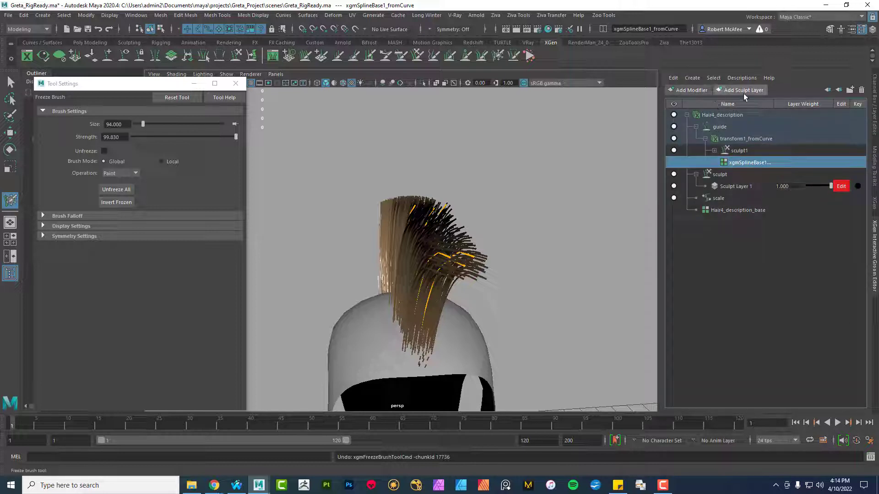
click(714, 151)
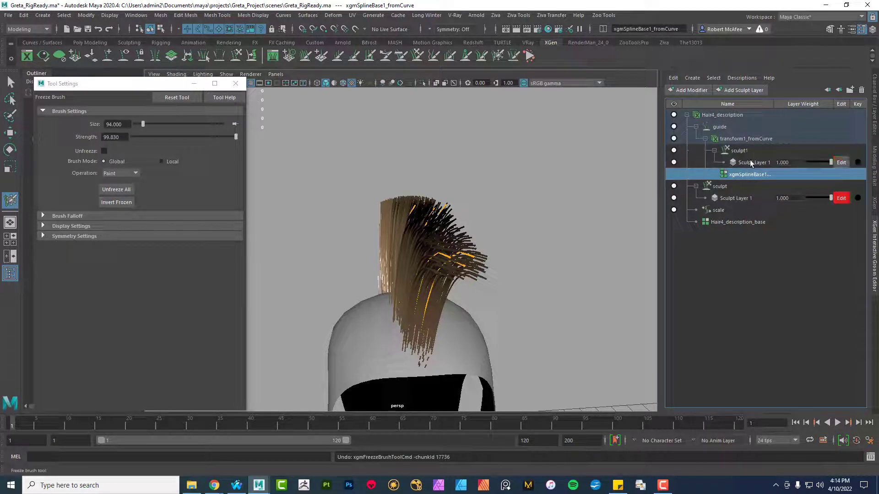
click(744, 164)
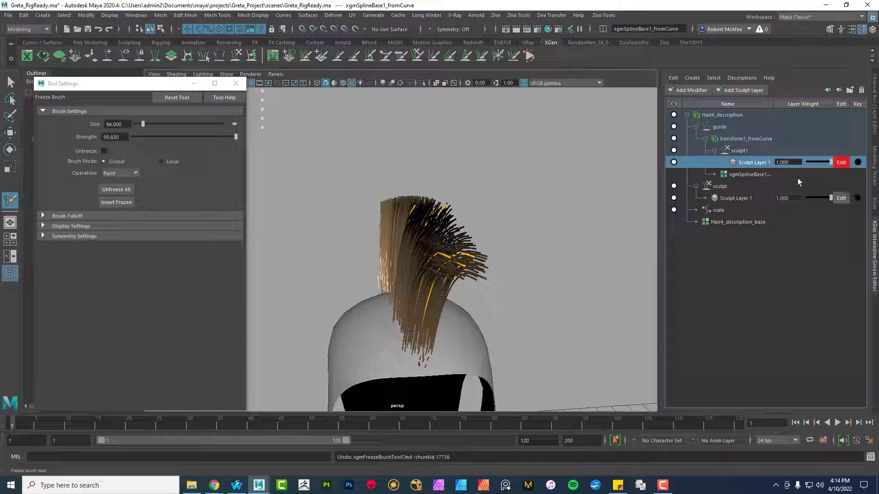
alt+drag(512, 230, 526, 249)
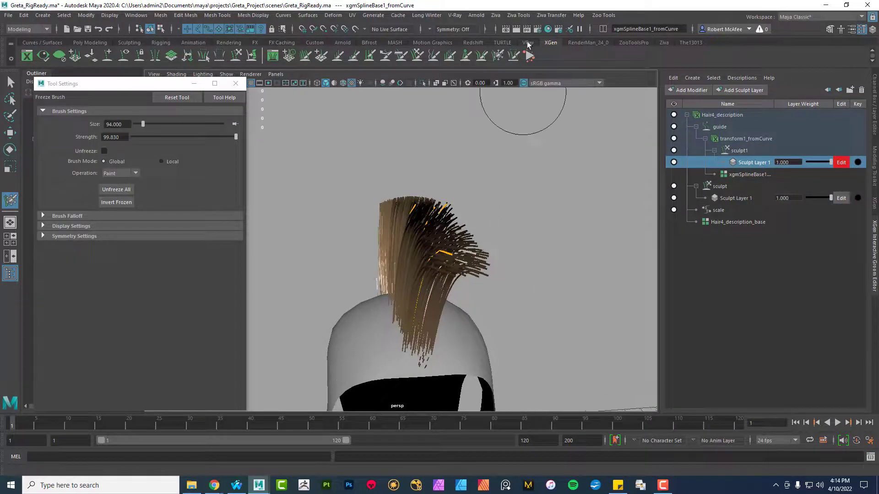
Try to bend the front mohawk guides with the Grab brush
key(g)
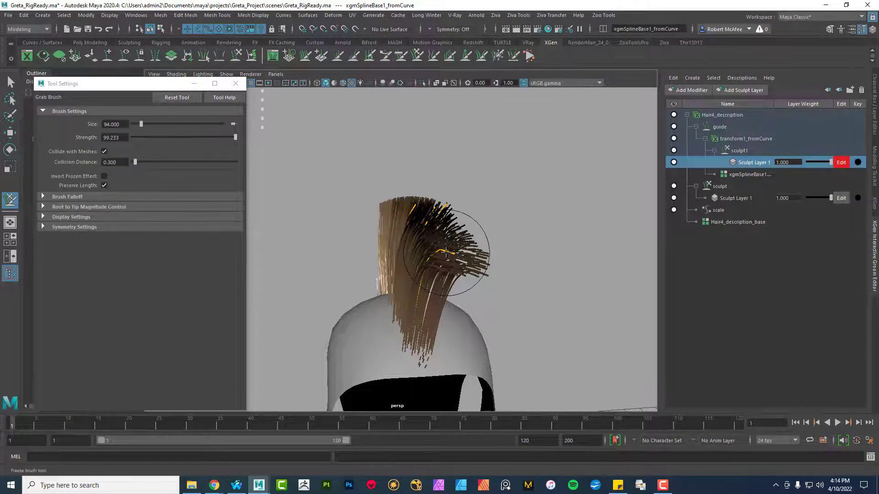
mouse_move(455, 232)
mouse_down()
mouse_move(463, 270)
mouse_move(456, 257)
mouse_up()
alt+drag(455, 270, 436, 339)
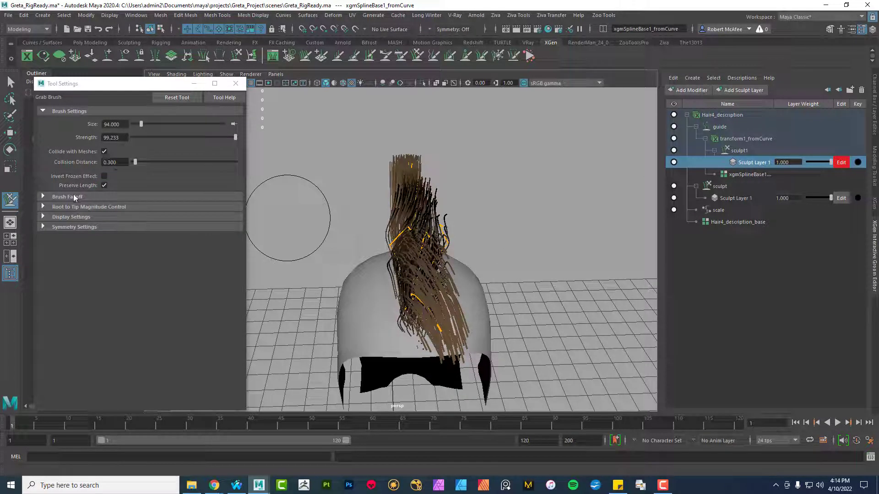
Set the Grab brush's symmetry to Off and undo the Grab strokes made with World symmetry
click(67, 227)
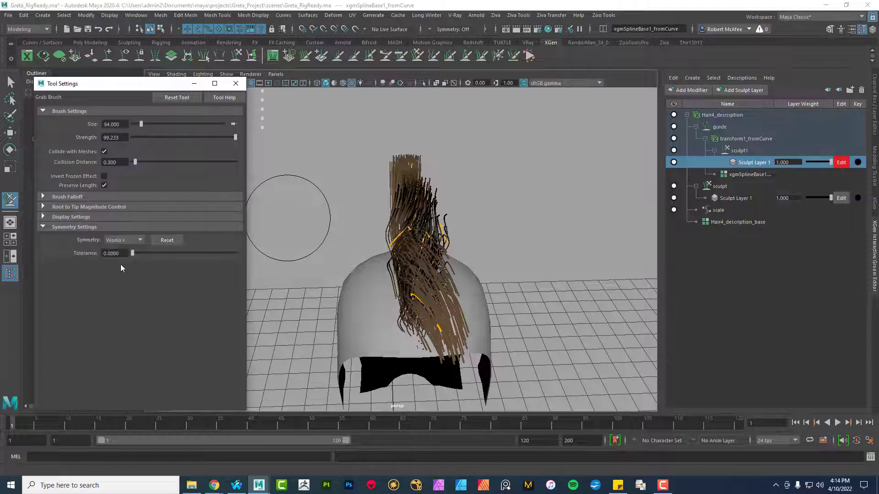
click(139, 239)
click(125, 252)
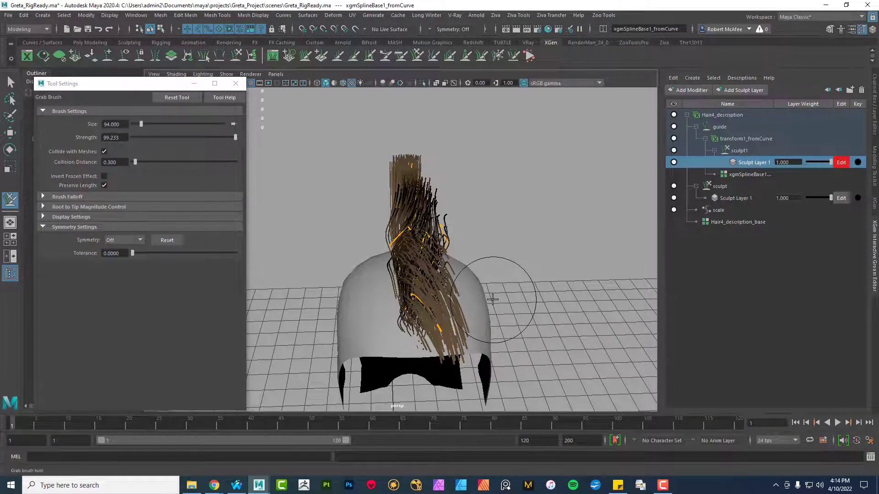
key(ctrl+z)
key(ctrl+z)
key(ctrl+z)
key(ctrl+z)
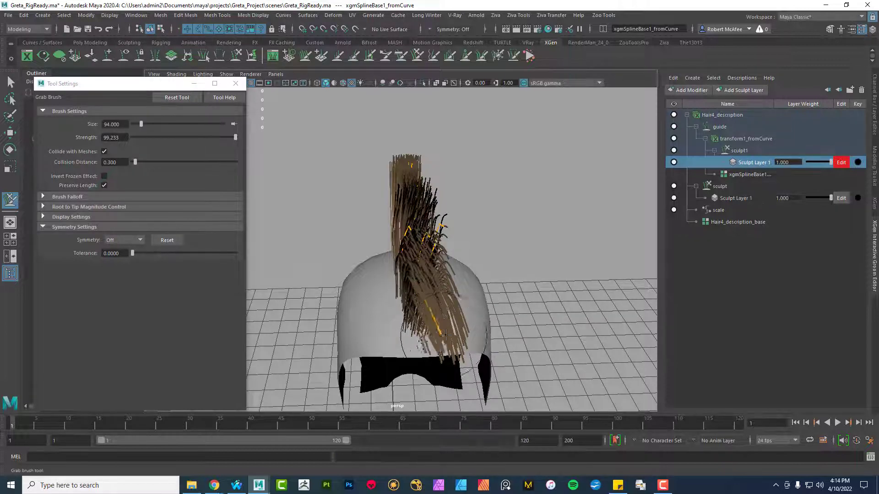
Pull the front and middle guides into a forward-curving shape with the Grab brush
mouse_move(499, 321)
alt+mouse_down()
mouse_move(559, 300)
mouse_move(575, 304)
mouse_move(503, 266)
alt+mouse_up()
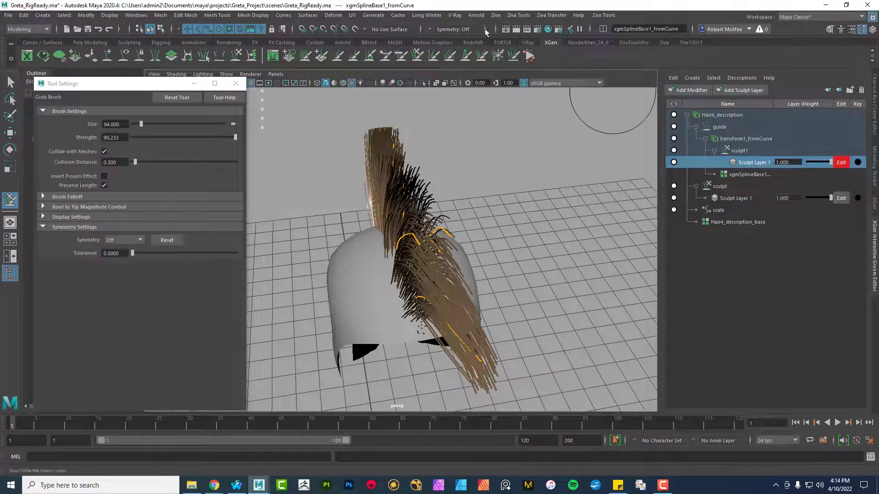
click(504, 55)
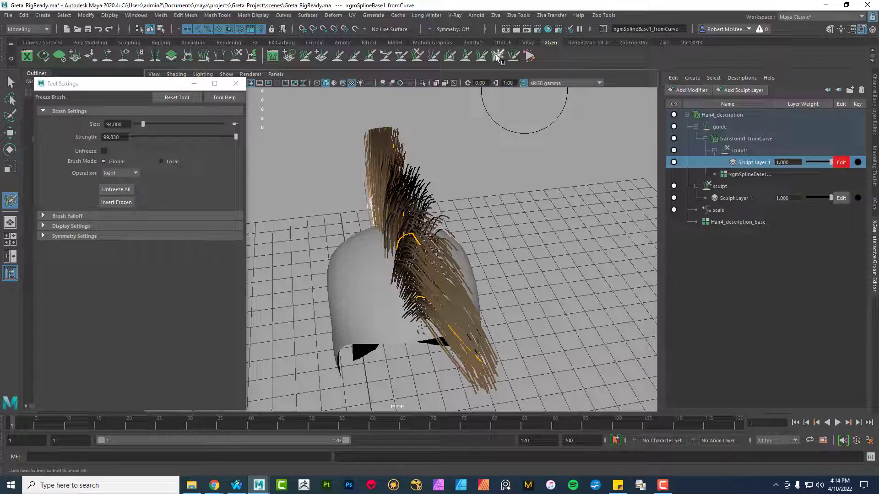
click(417, 55)
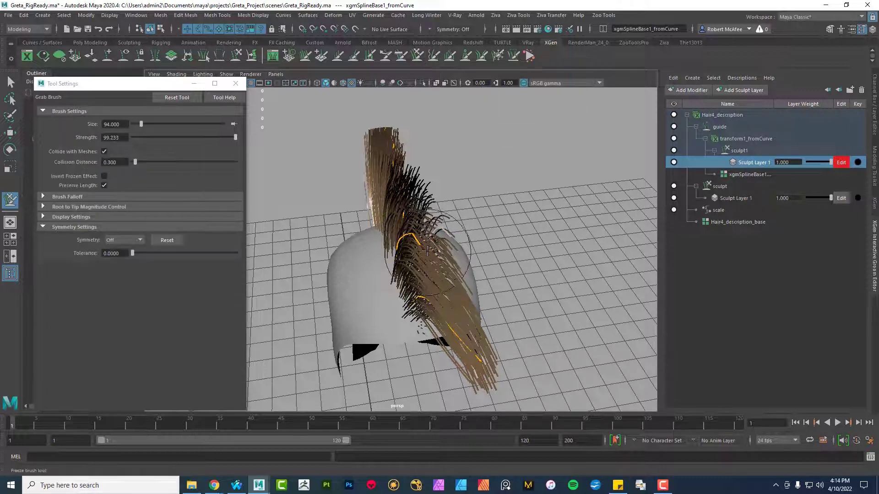
mouse_move(434, 243)
alt+mouse_down()
mouse_move(455, 276)
mouse_move(496, 248)
mouse_move(475, 243)
mouse_move(481, 251)
mouse_move(492, 251)
mouse_move(286, 180)
alt+mouse_up()
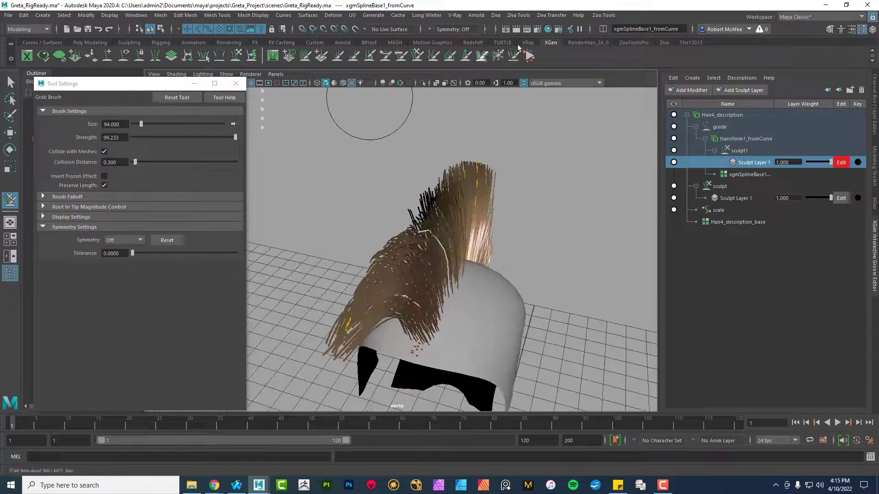
Refine the guides from several sides with the Grab brush so the mohawk sweeps up and forward over the forehead
click(504, 57)
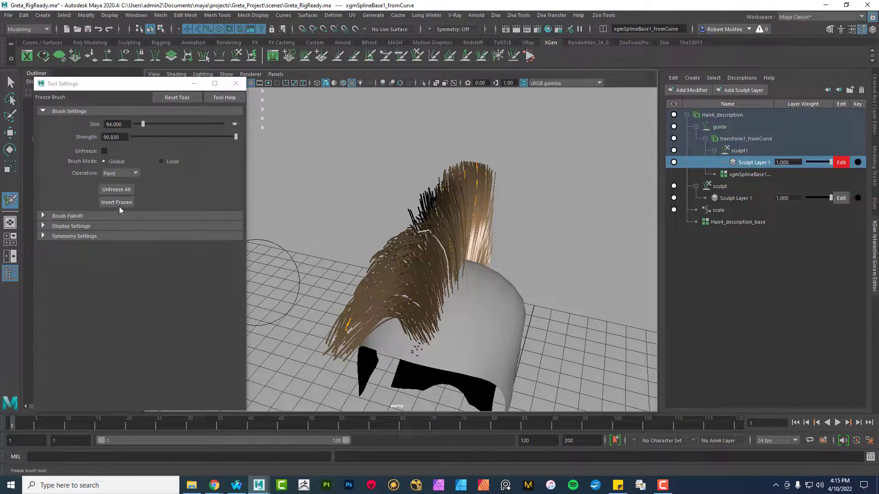
alt+drag(463, 254, 442, 255)
alt+drag(326, 261, 321, 220)
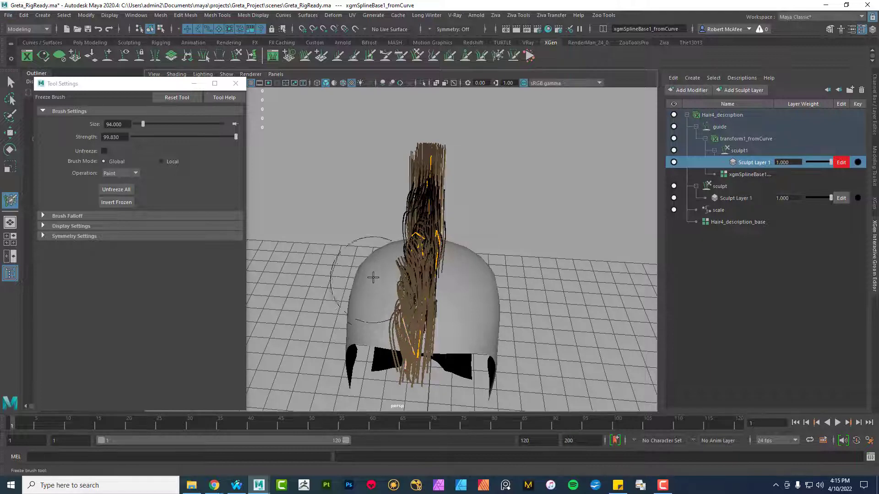
alt+drag(373, 277, 363, 259)
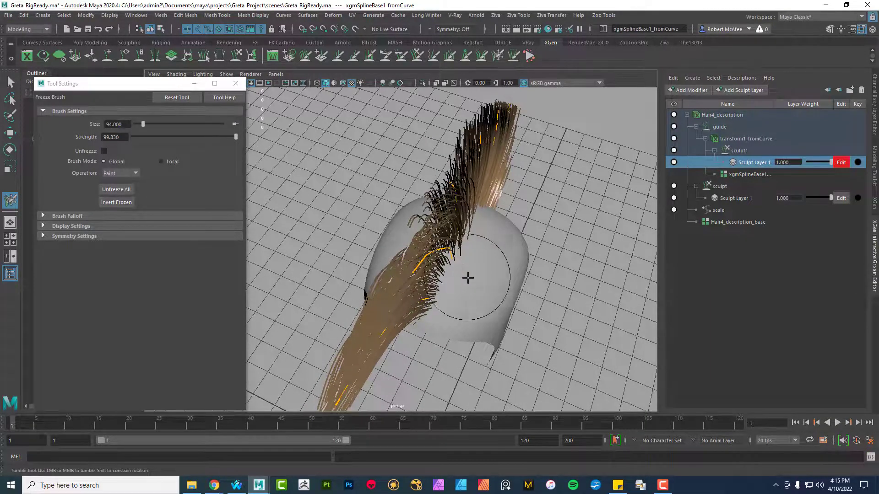
alt+drag(467, 278, 256, 148)
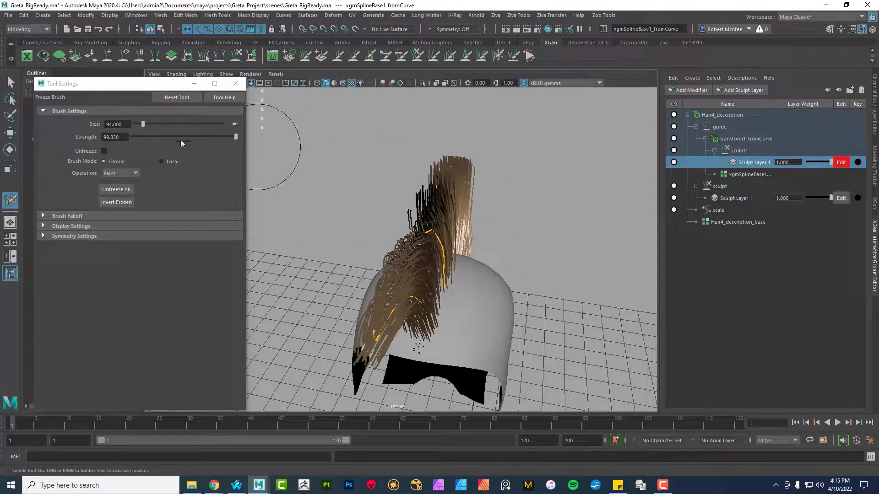
click(417, 56)
drag(420, 236, 415, 229)
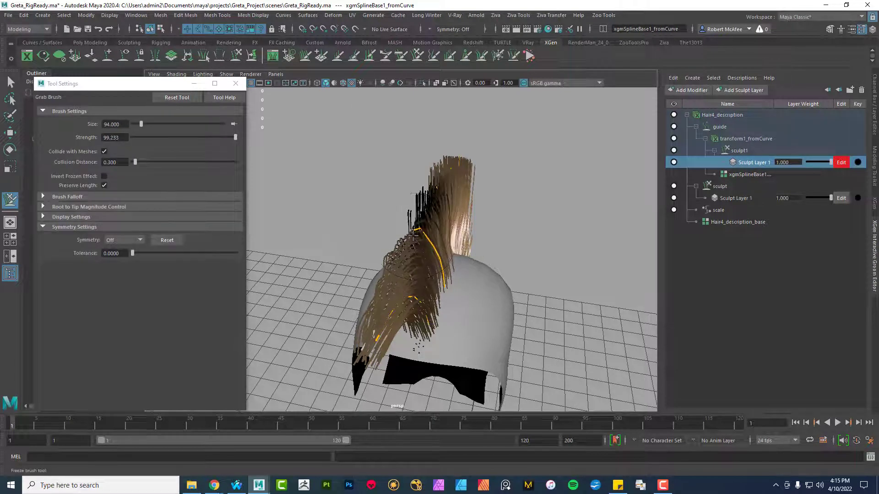
alt+drag(360, 336, 425, 277)
alt+right_drag(425, 277, 409, 287)
alt+drag(410, 287, 565, 208)
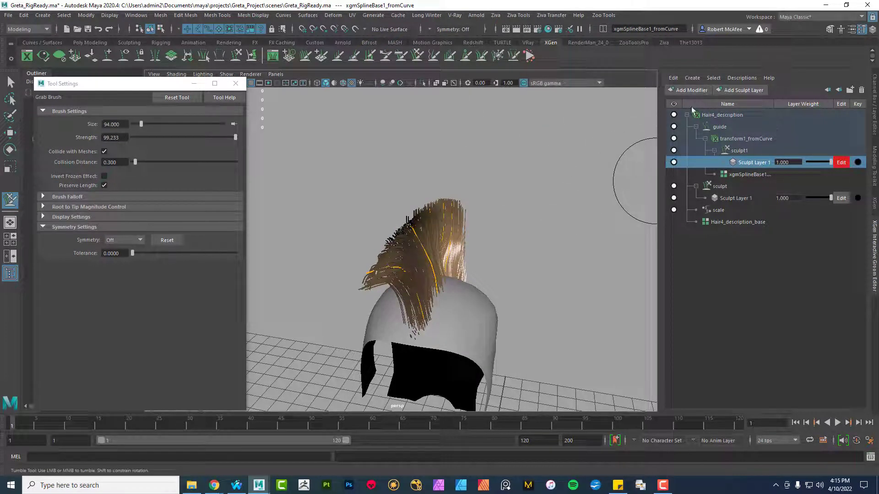
alt+drag(522, 244, 572, 206)
Try a Clump modifier on the transform1_fromCurve guides and undo adding it
click(683, 92)
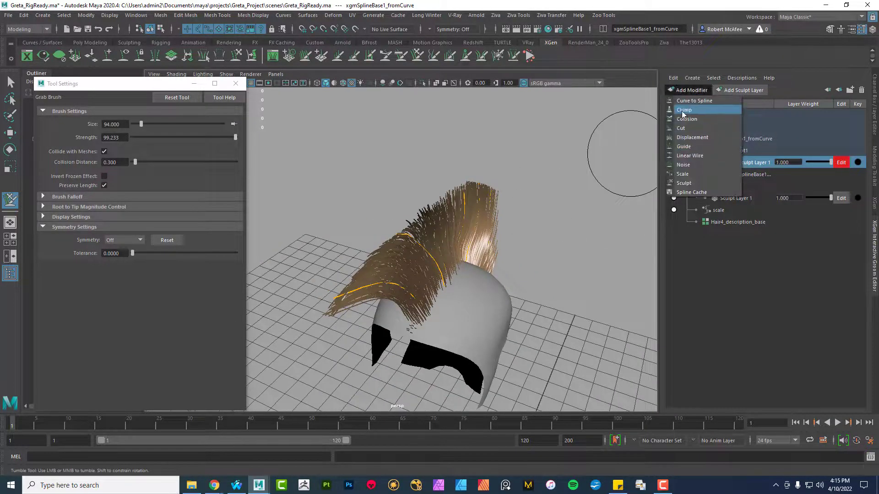
click(683, 109)
alt+drag(512, 256, 621, 287)
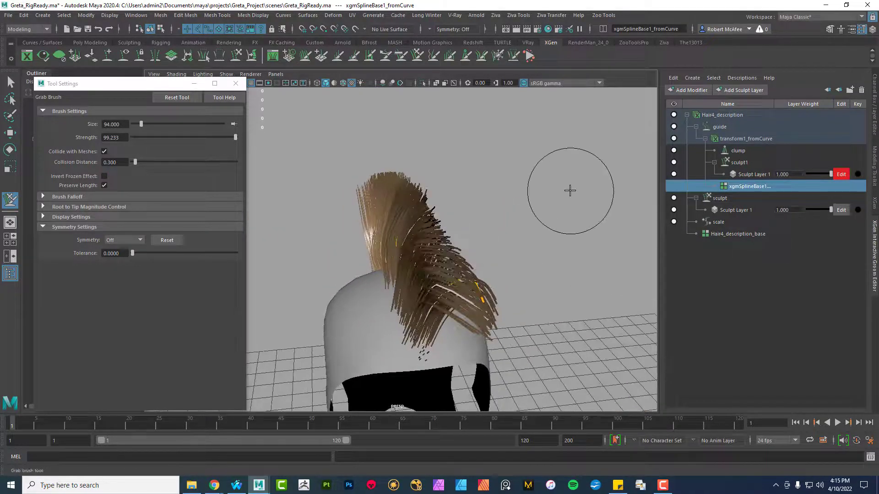
key(ctrl+z)
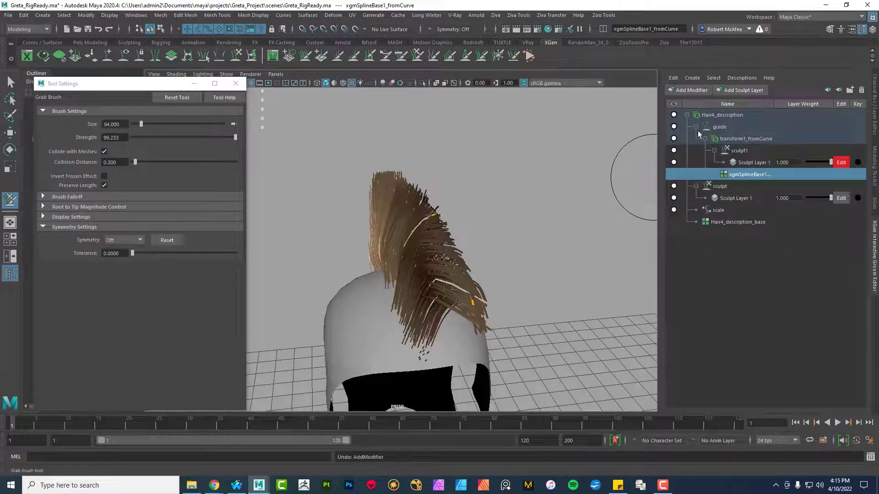
Add a Clump modifier to the main hair description by targeting Hair4_description_base
click(746, 222)
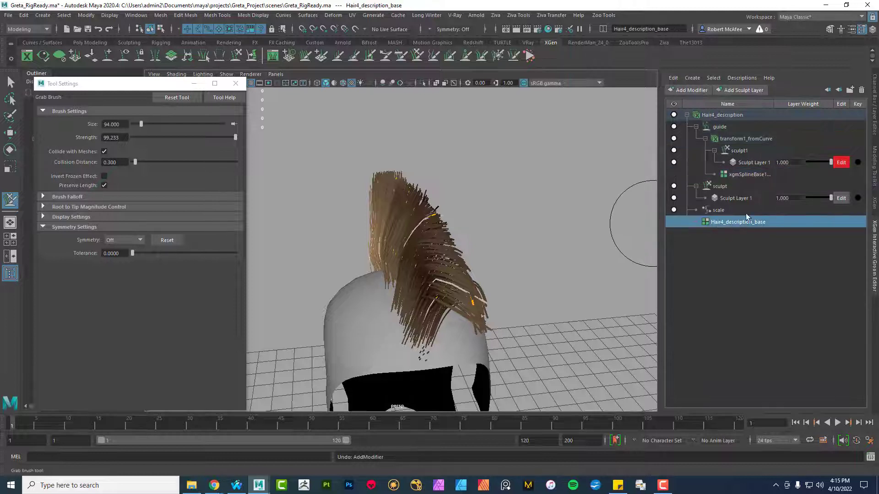
click(691, 89)
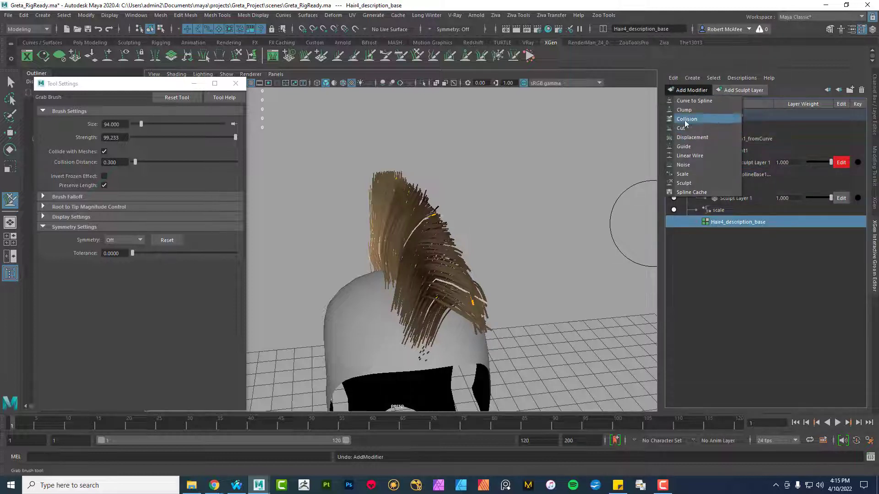
click(688, 110)
mouse_move(523, 272)
alt+mouse_down()
mouse_move(504, 268)
mouse_move(520, 265)
mouse_move(444, 293)
alt+mouse_up()
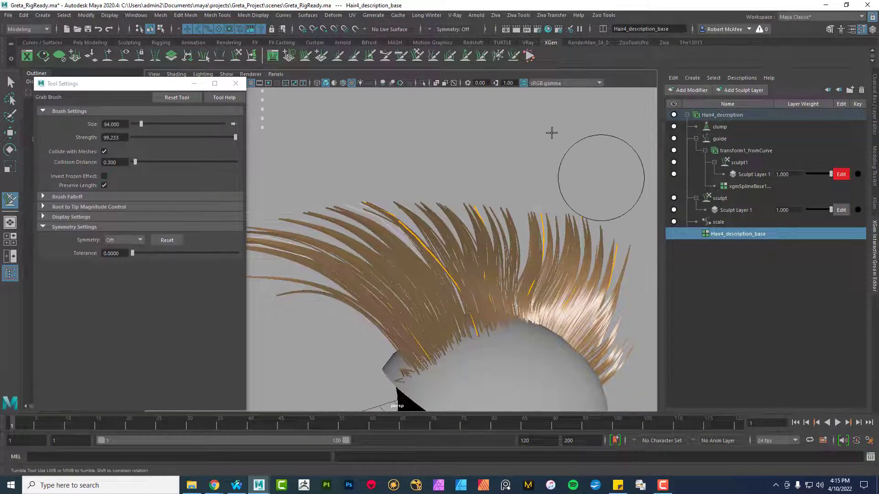
Close the brush settings, switch to the Move tool and open the clump modifier's attributes
click(235, 83)
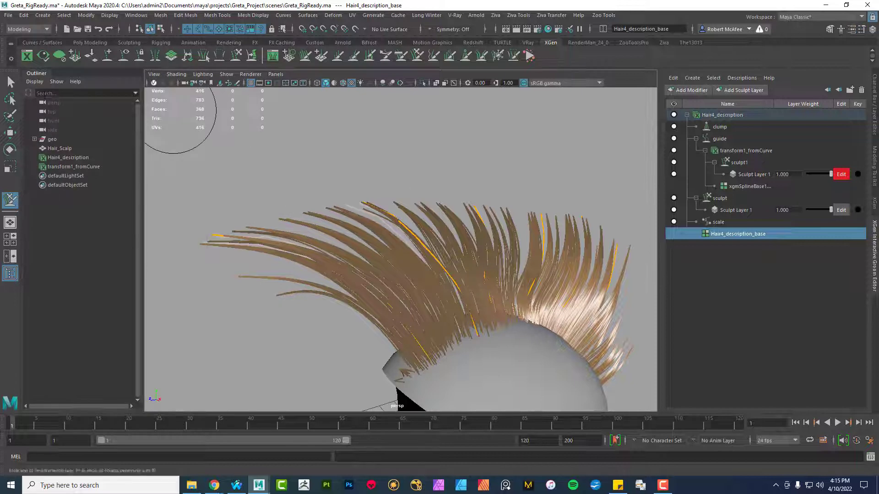
click(10, 133)
key(ctrl+a)
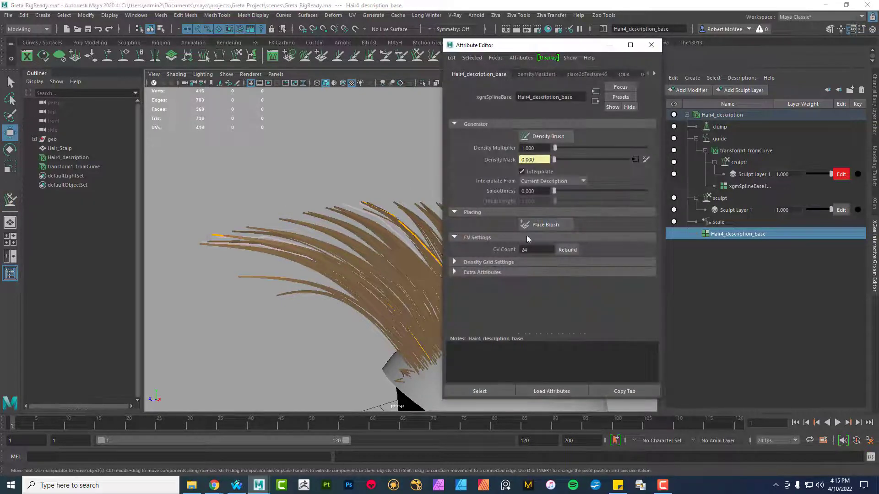
alt+middle_drag(402, 220, 282, 226)
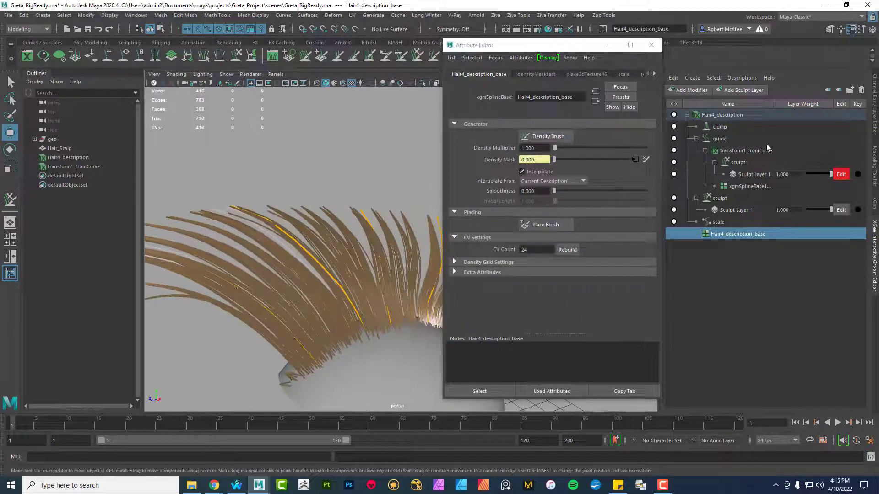
click(721, 127)
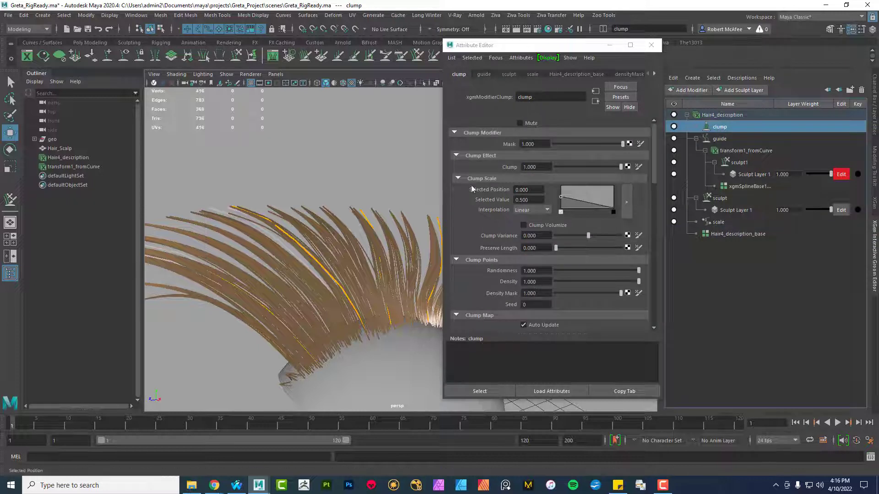
Reshape the clump's Clump Scale ramp with a raised start, a point of 0.620 at position 0.626 and an end value of 0.180
drag(562, 198, 594, 193)
alt+drag(256, 247, 320, 246)
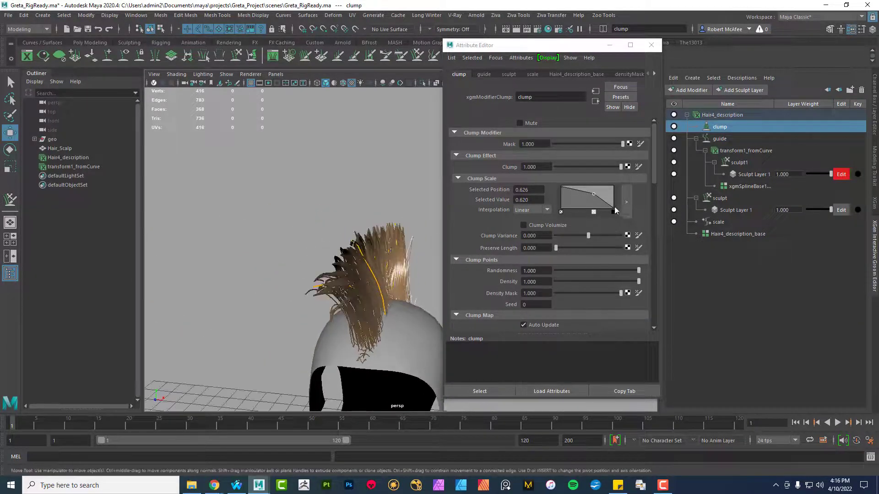
drag(614, 211, 611, 202)
click(614, 210)
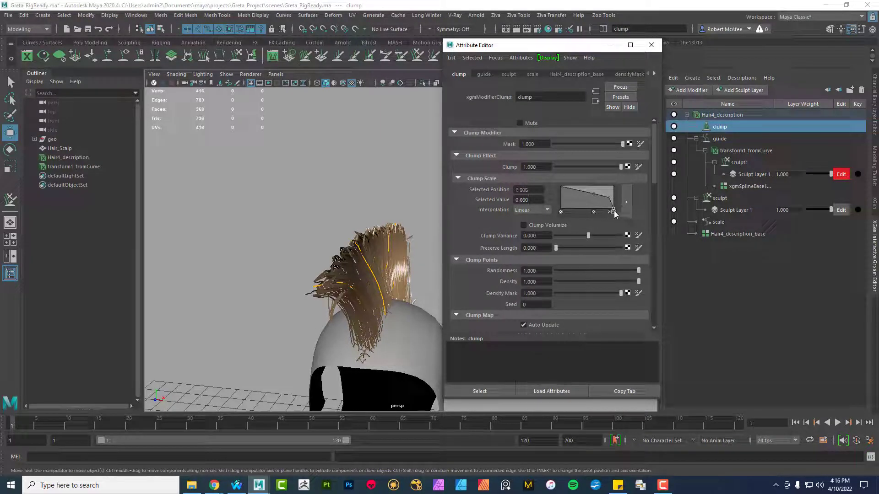
mouse_move(613, 211)
mouse_down()
mouse_move(609, 197)
mouse_move(621, 208)
mouse_up()
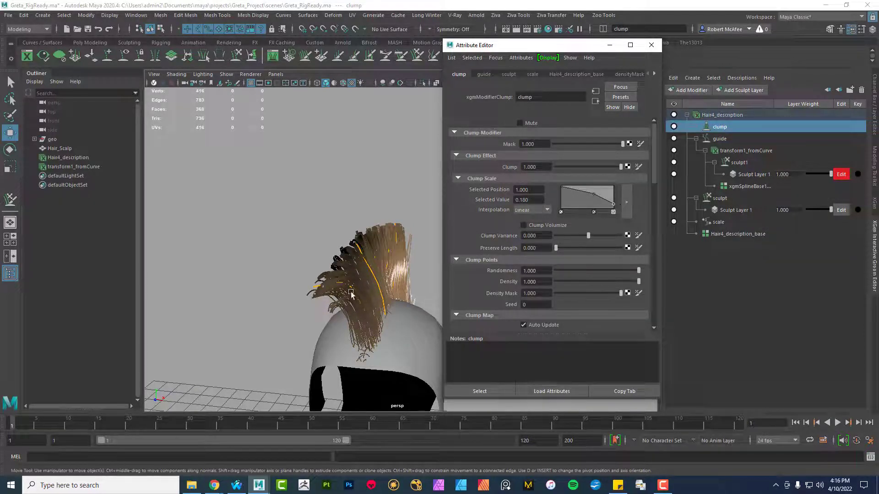
alt+drag(352, 294, 331, 268)
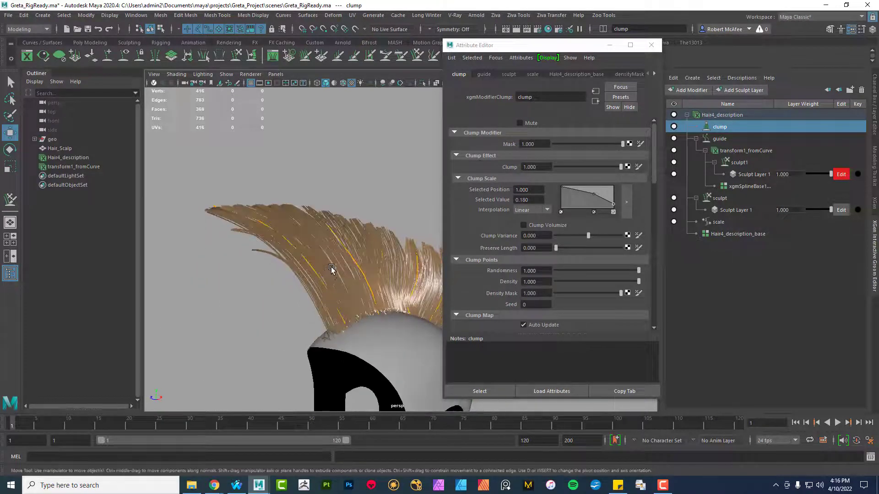
Add a second Clump modifier above the first one and open its attributes
click(687, 90)
click(695, 112)
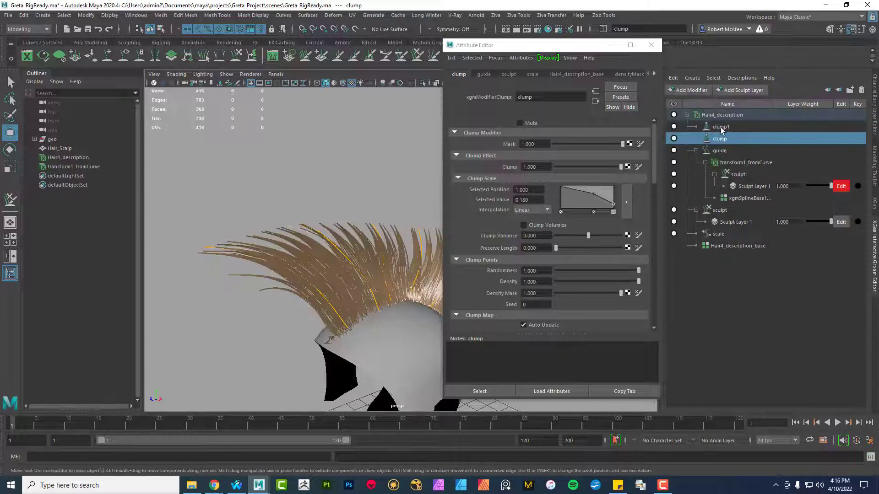
click(721, 127)
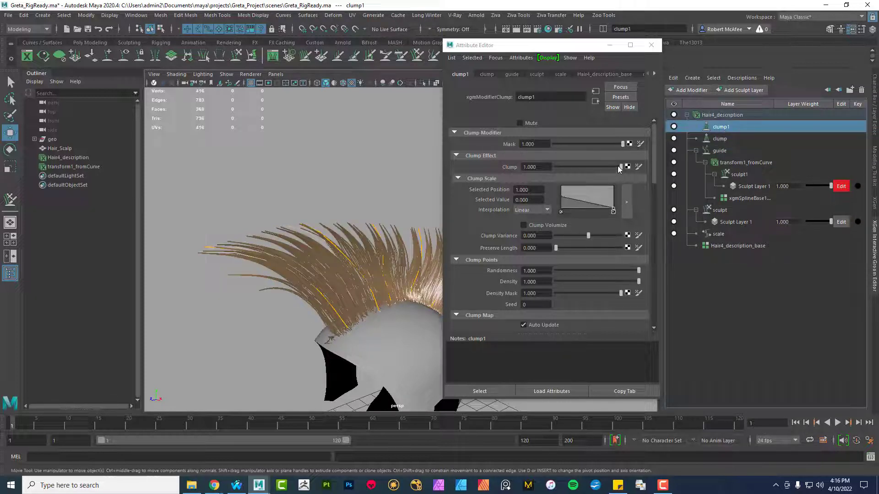
Set the second clump modifier's Clump effect to 0.343 and its clump point Density to 0.251
drag(618, 168, 609, 170)
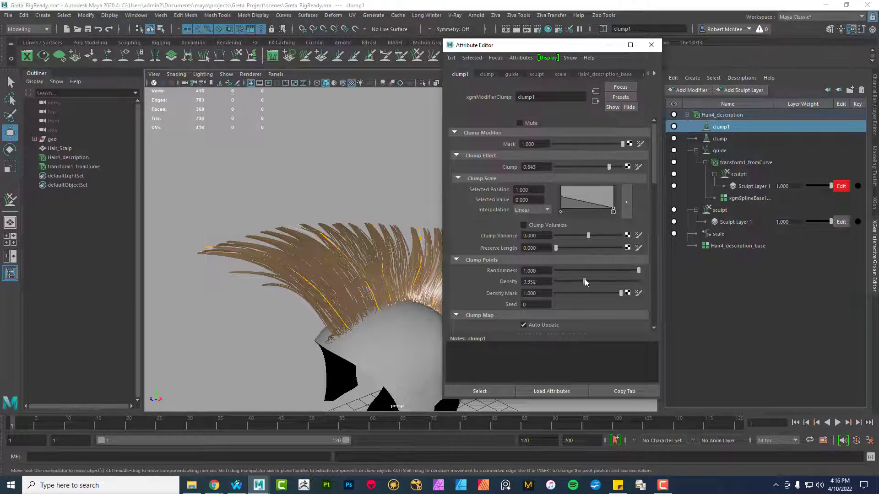
drag(584, 280, 576, 280)
alt+drag(376, 301, 344, 293)
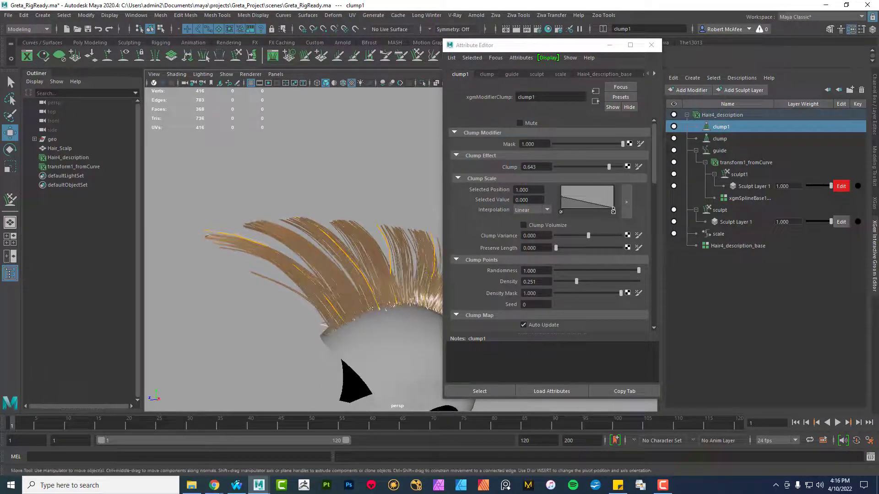
drag(610, 167, 597, 169)
alt+drag(407, 267, 371, 267)
Add a Noise modifier on top of the two clump modifiers in Hair4_description
click(692, 91)
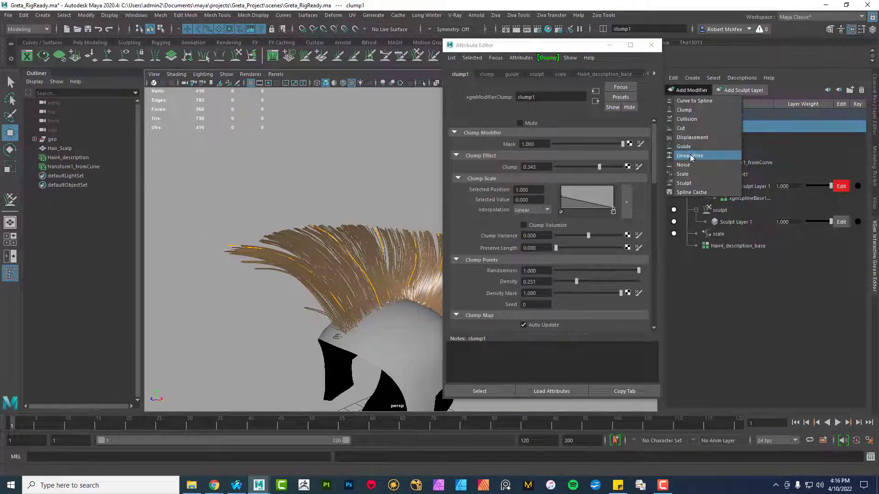
click(687, 173)
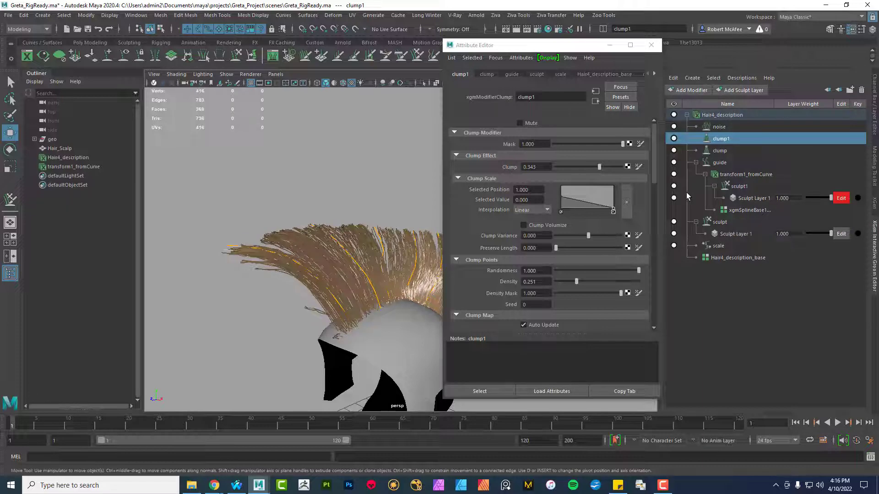
Close the second clump modifier's attributes and inspect the mohawk from the front and both sides
alt+drag(294, 253, 376, 192)
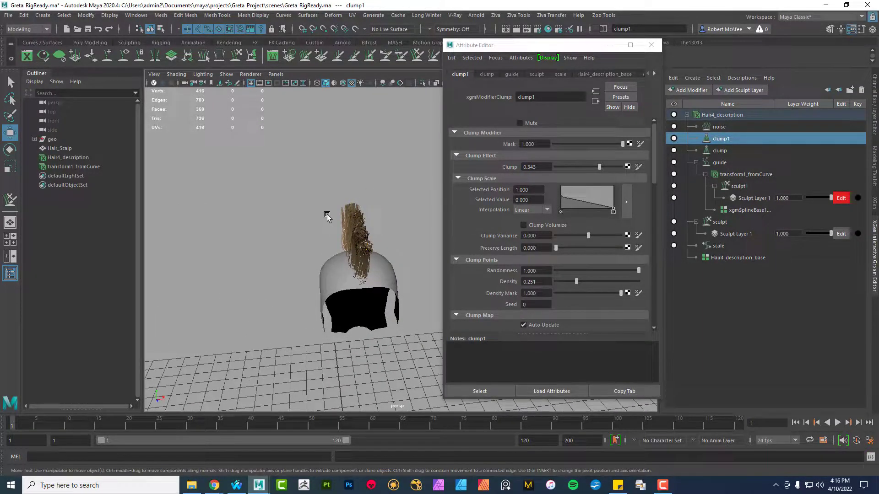
click(651, 46)
alt+drag(465, 258, 490, 284)
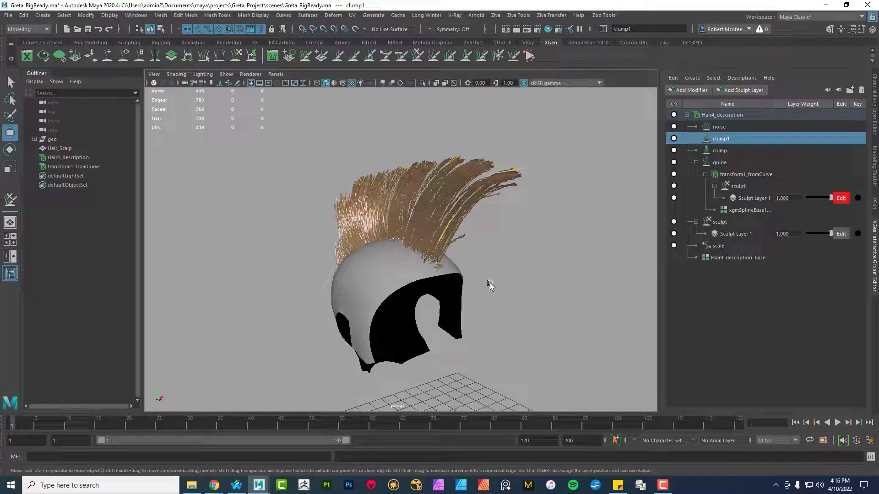
alt+drag(491, 270, 410, 255)
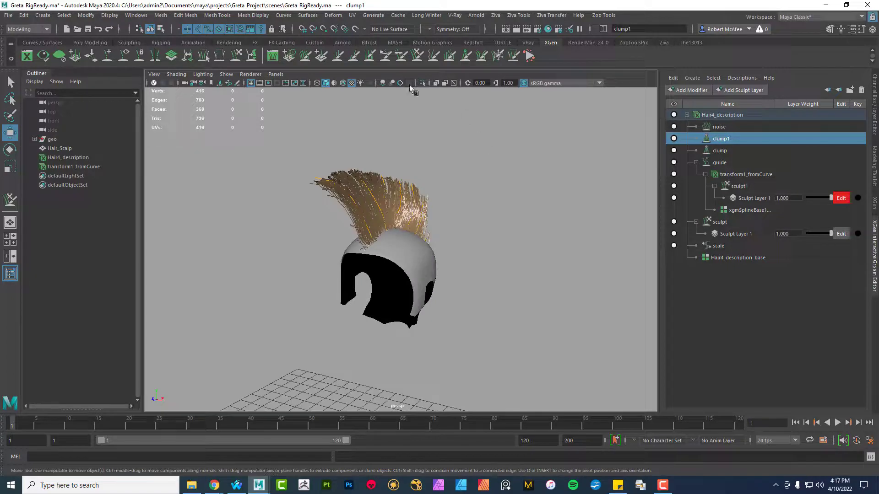
click(422, 83)
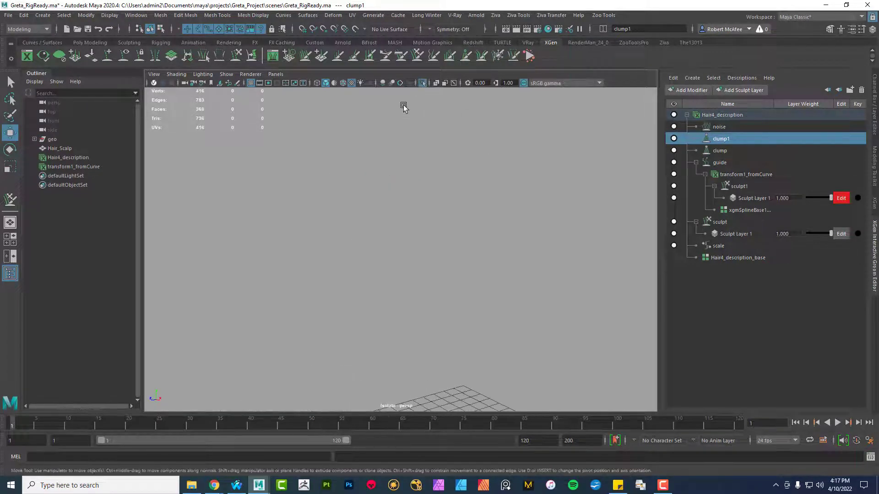
click(421, 82)
Turn on layer1's visibility to show the character's head and body beneath the mohawk
click(875, 108)
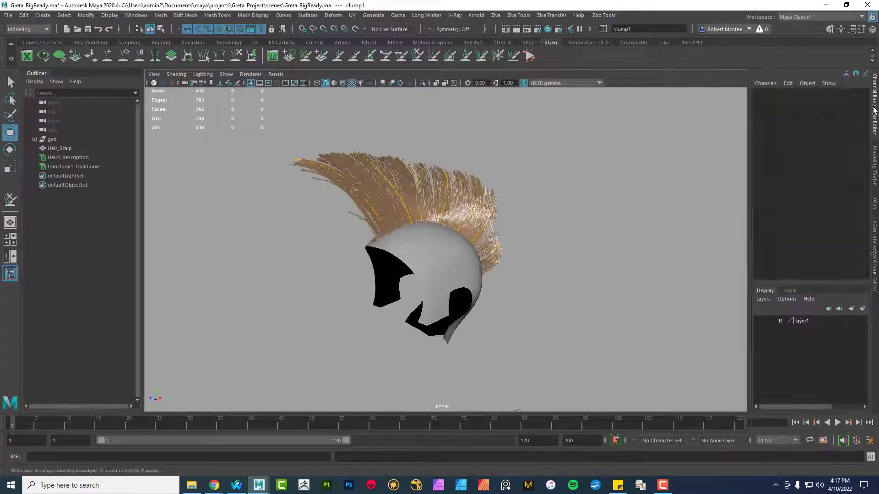
click(759, 320)
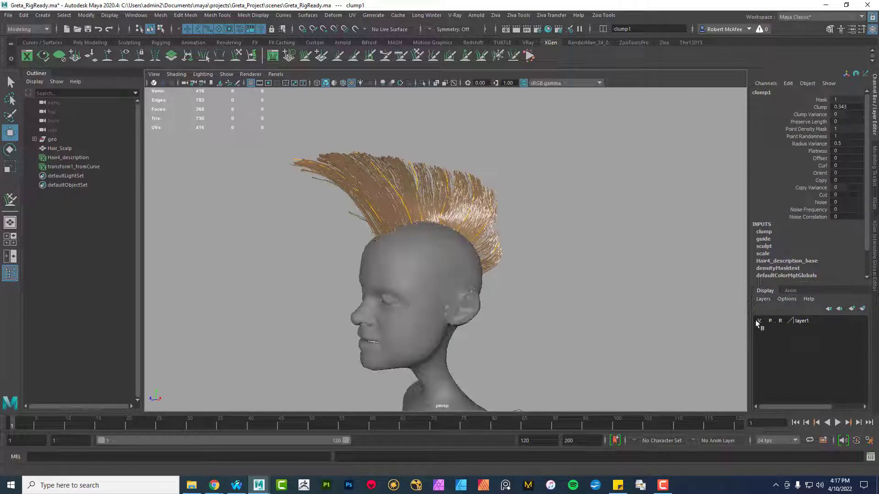
alt+drag(504, 293, 429, 291)
alt+right_drag(429, 292, 453, 310)
alt+middle_drag(453, 309, 448, 262)
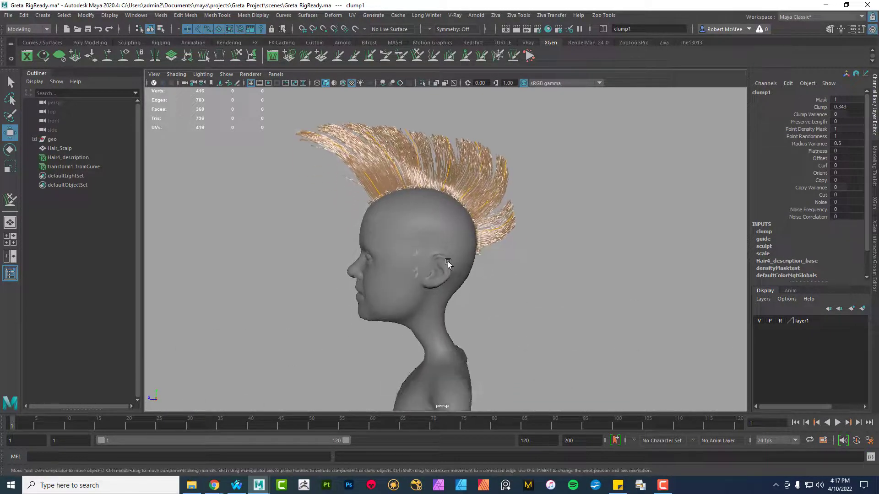
Split the workspace into two side-by-side views, with an orthographic side view beside the perspective view, framed on the head
click(10, 256)
key(space)
mouse_move(367, 255)
mouse_down()
mouse_move(379, 250)
mouse_move(382, 259)
mouse_up()
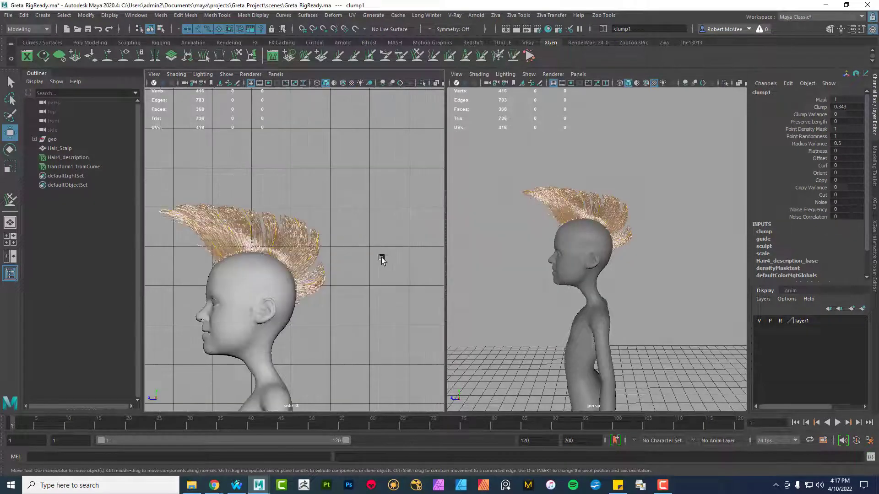
scroll(358, 293, up, 5)
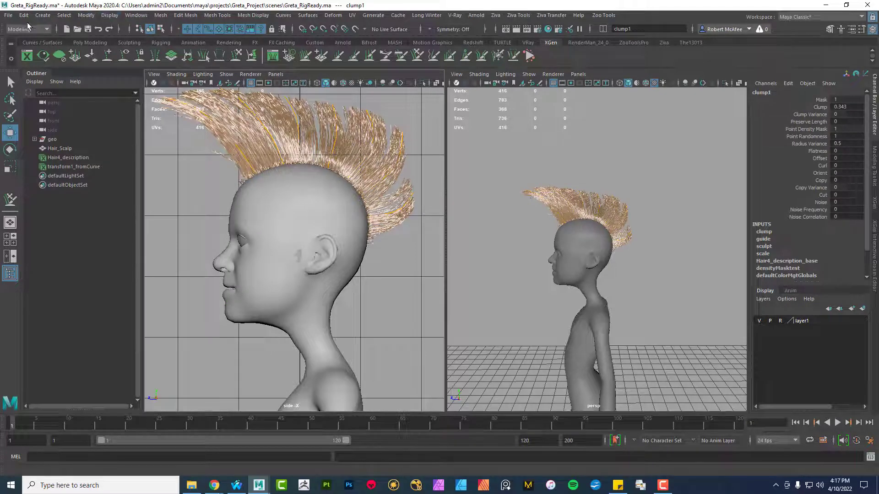
Create a joint chain in the side view from the lower torso up through the spine, neck and head to the crown
click(28, 29)
click(21, 45)
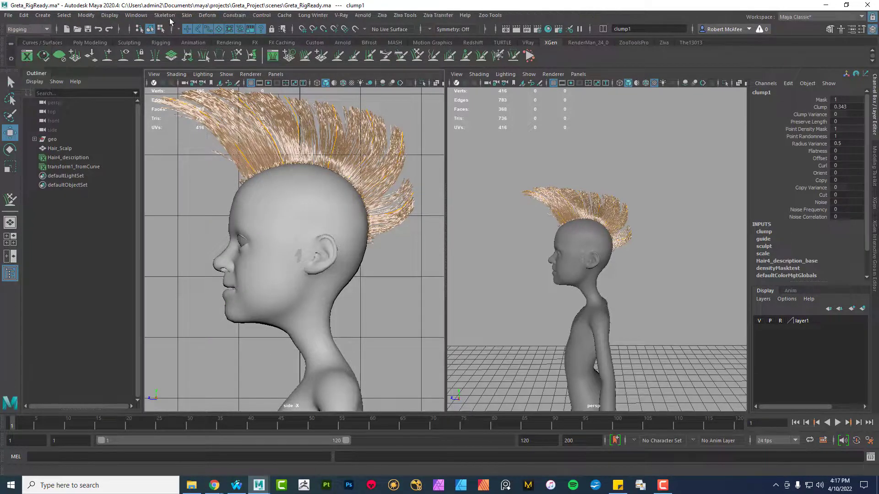
click(165, 15)
click(183, 37)
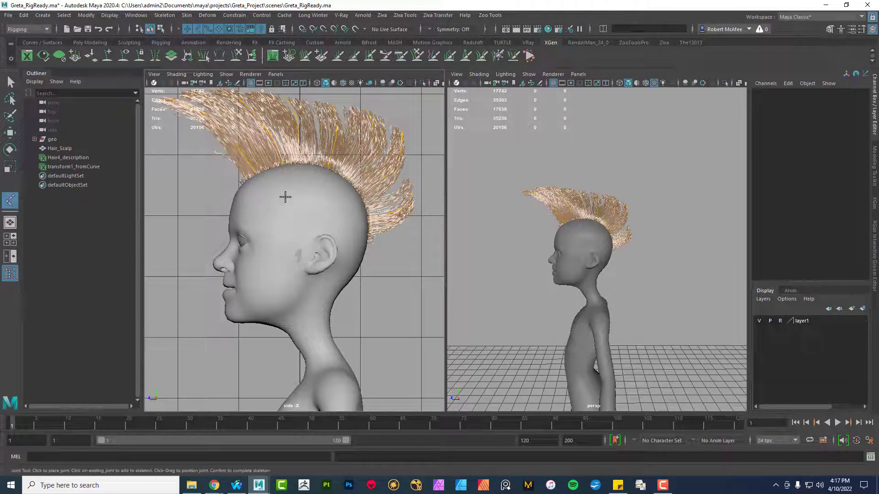
scroll(338, 309, down, 4)
alt+middle_drag(294, 275, 295, 148)
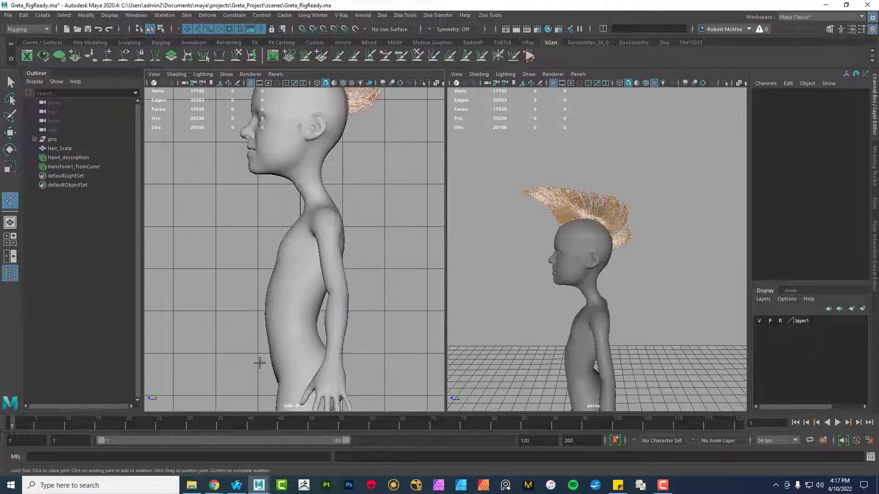
click(303, 354)
click(304, 267)
click(321, 206)
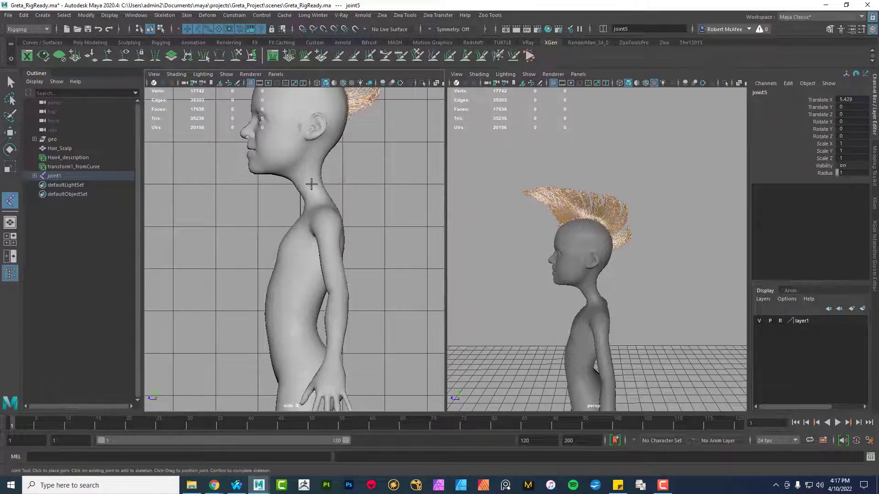
click(303, 146)
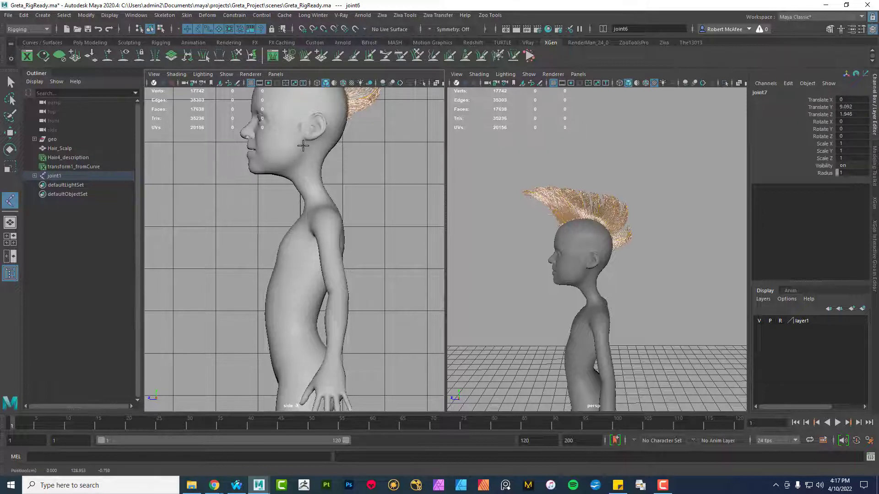
alt+middle_drag(307, 129, 301, 216)
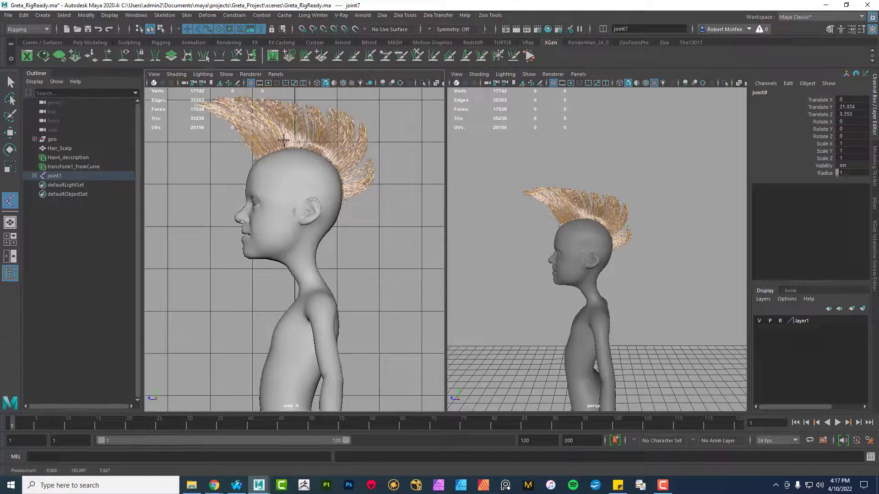
click(292, 171)
key(Return)
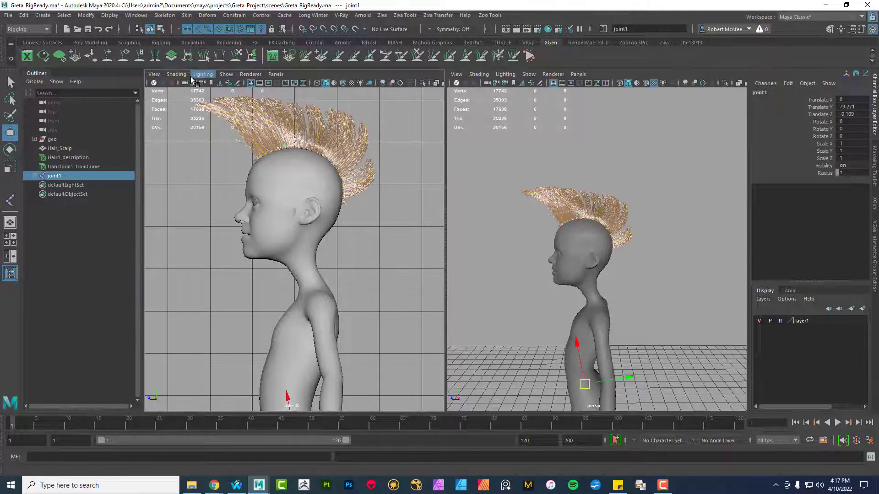
Turn on X-Ray joints in the side view and enlarge the joint display size
click(176, 74)
click(184, 177)
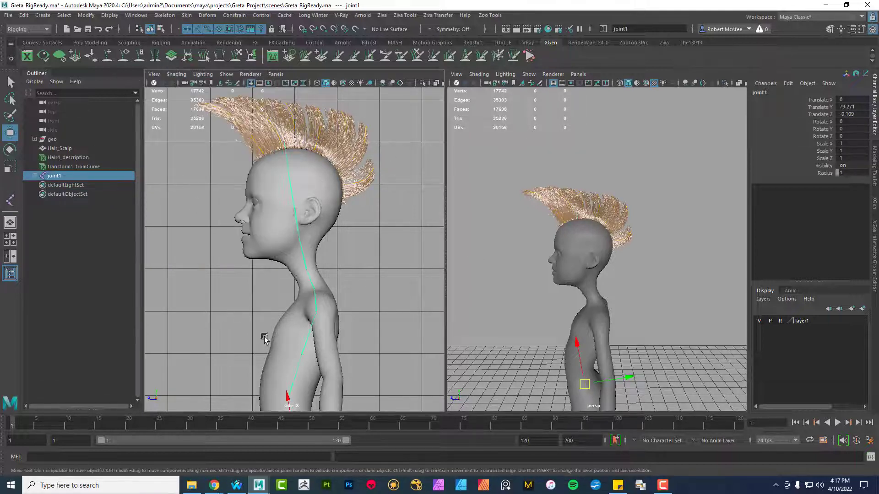
scroll(383, 274, up, 3)
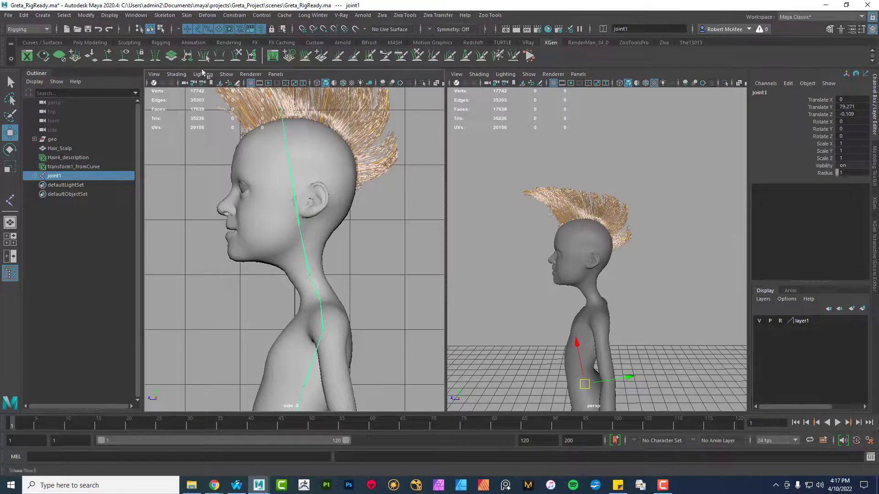
click(696, 44)
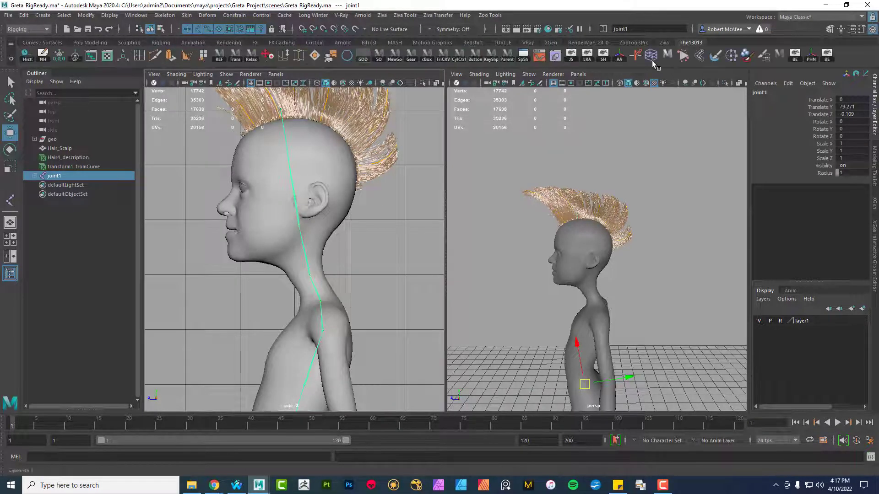
click(570, 57)
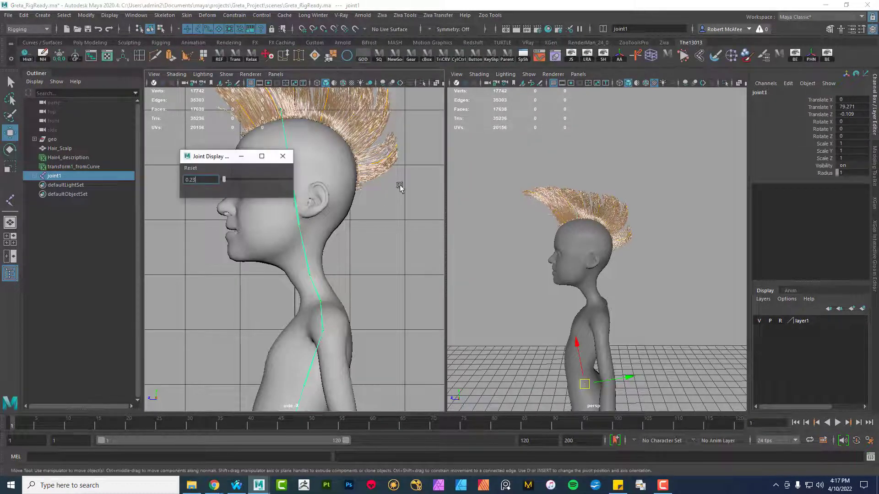
click(283, 156)
scroll(332, 281, down, 2)
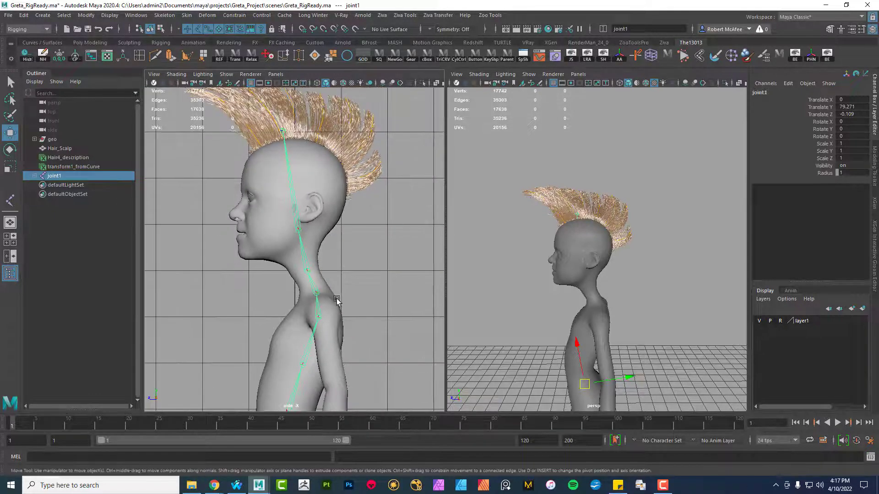
Make layer1 selectable and bind the Body mesh to the joint1 skeleton with Bind to set to Joint hierarchy
click(780, 322)
click(276, 250)
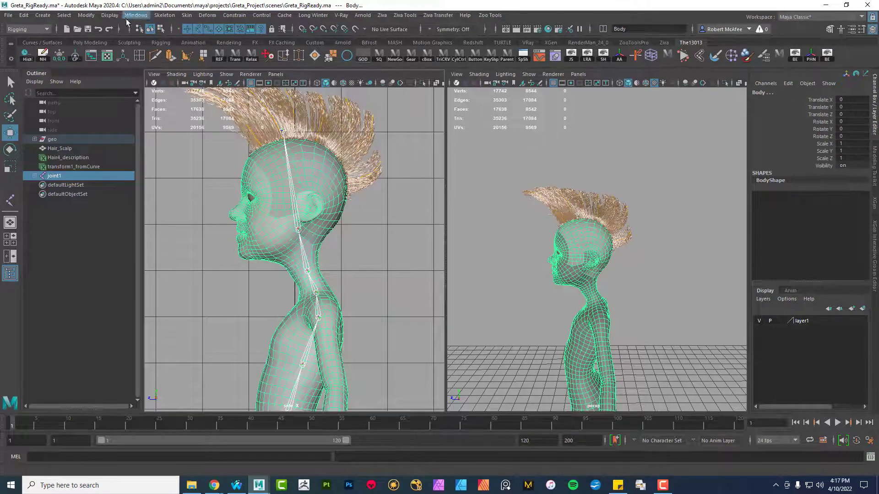
click(190, 17)
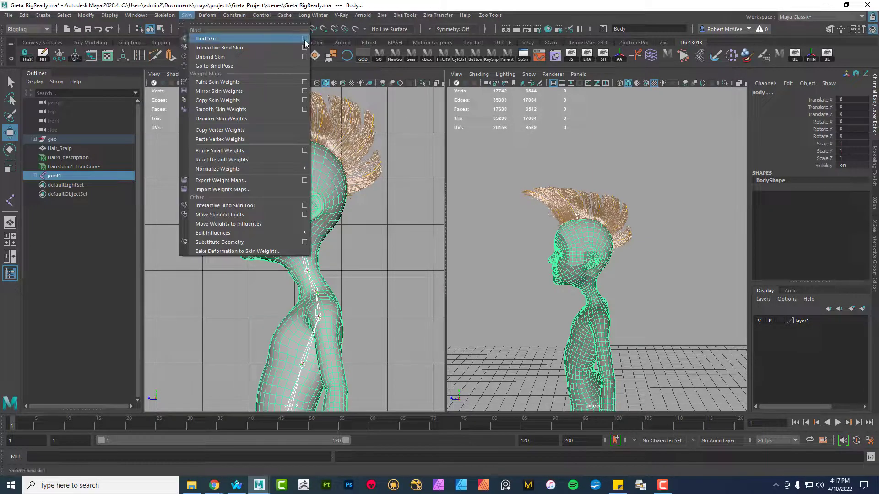
click(305, 39)
click(350, 57)
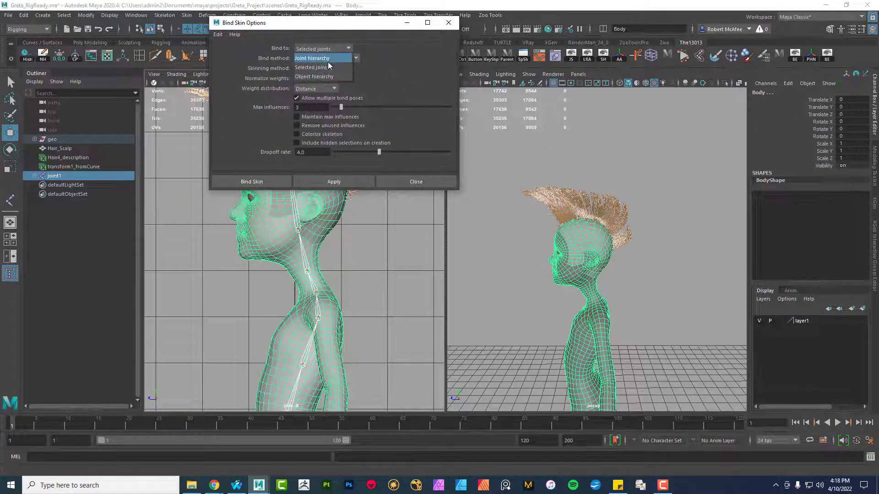
click(325, 59)
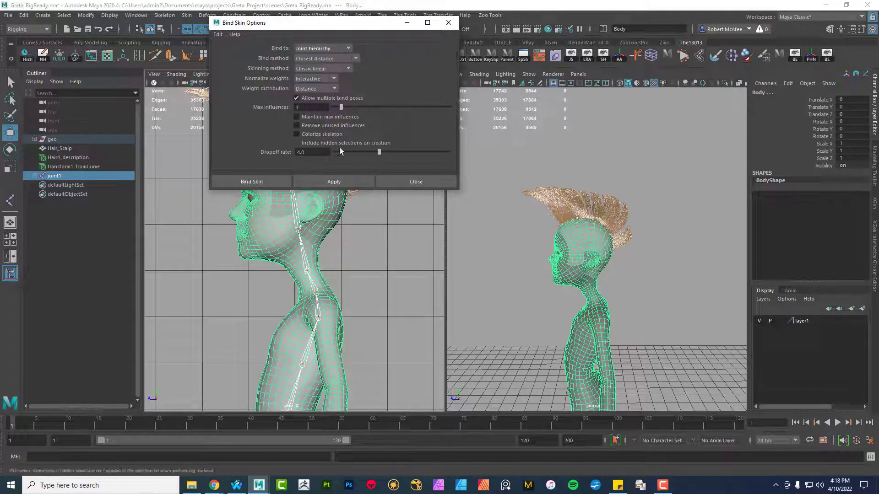
click(334, 181)
drag(307, 28, 529, 55)
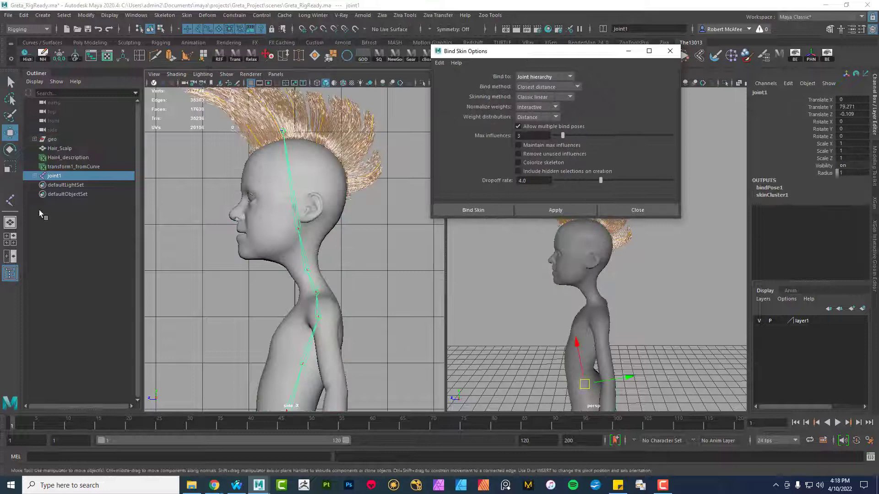
Bind the Tongue, TeethUpper, TeethLower, R_Eye and L_Eye meshes to the head joint with Bind to set to Selected joints
click(35, 139)
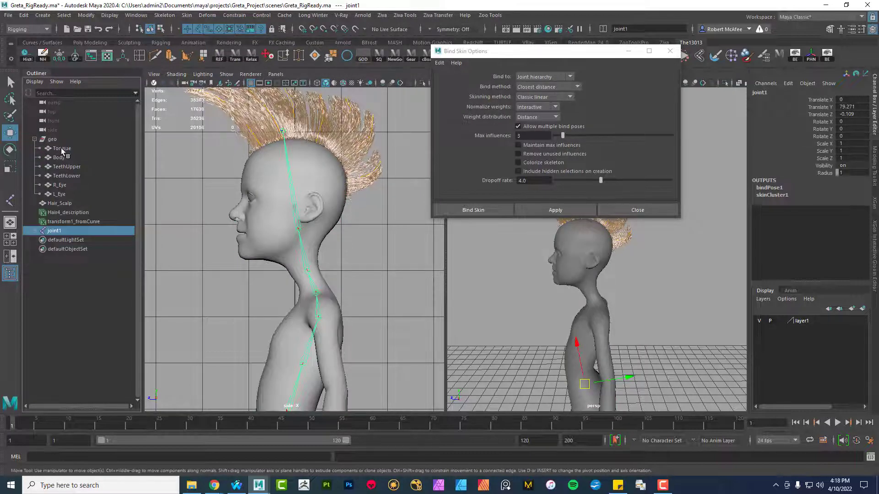
click(62, 148)
ctrl+click(67, 167)
ctrl+click(67, 176)
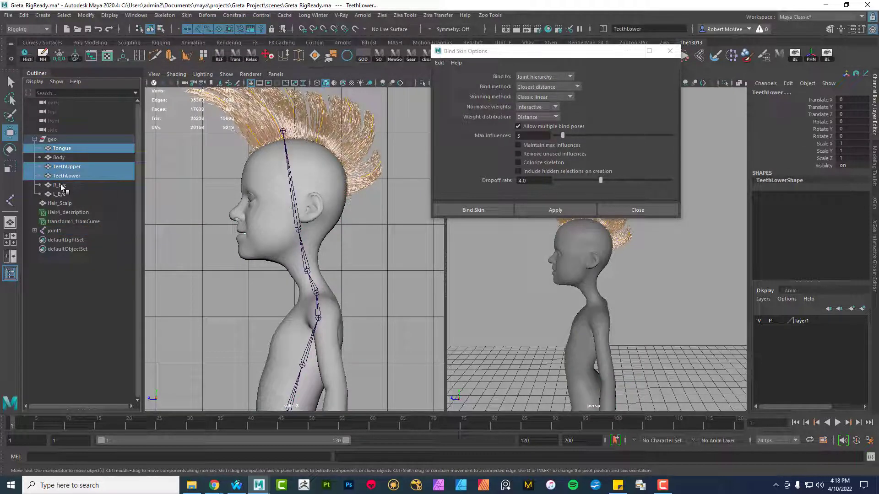
ctrl+click(61, 186)
ctrl+click(60, 194)
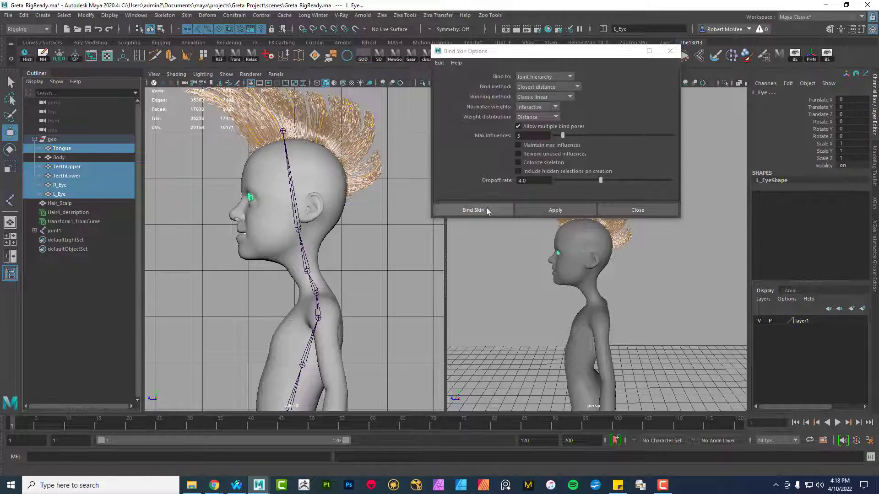
click(528, 79)
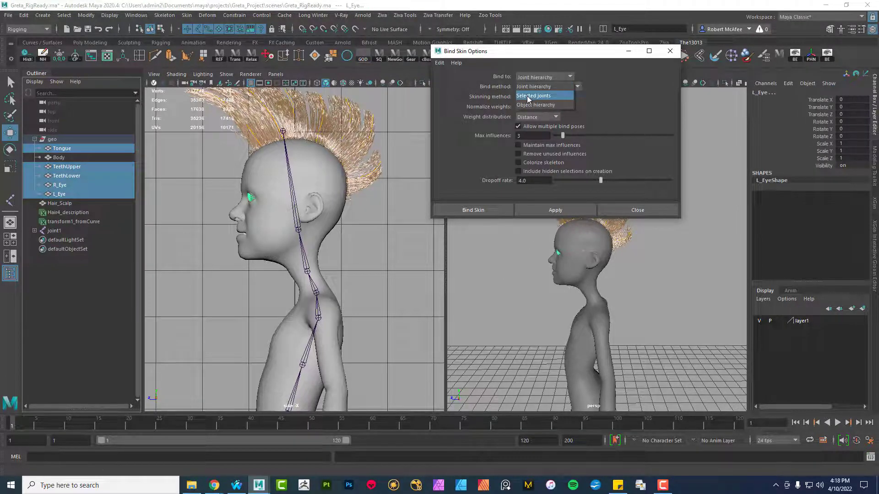
click(533, 96)
click(485, 211)
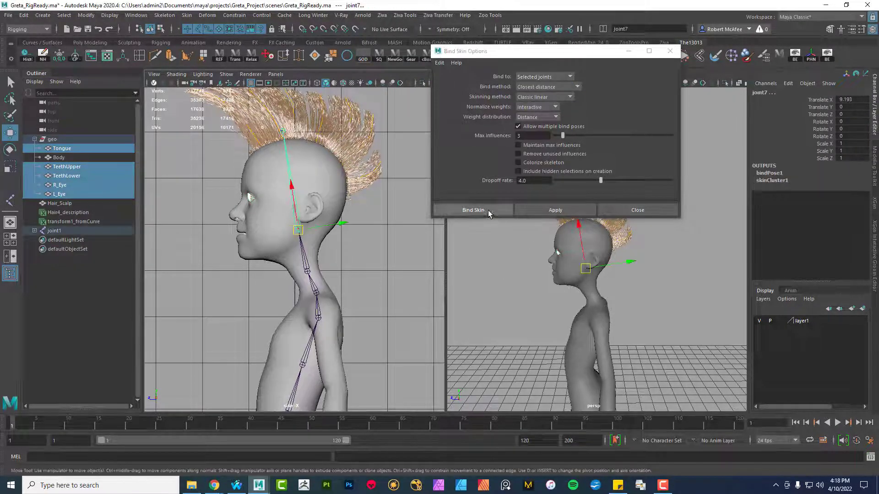
click(485, 211)
click(633, 205)
Set a keyframe on the head joint at frame 1
alt+drag(633, 206, 633, 230)
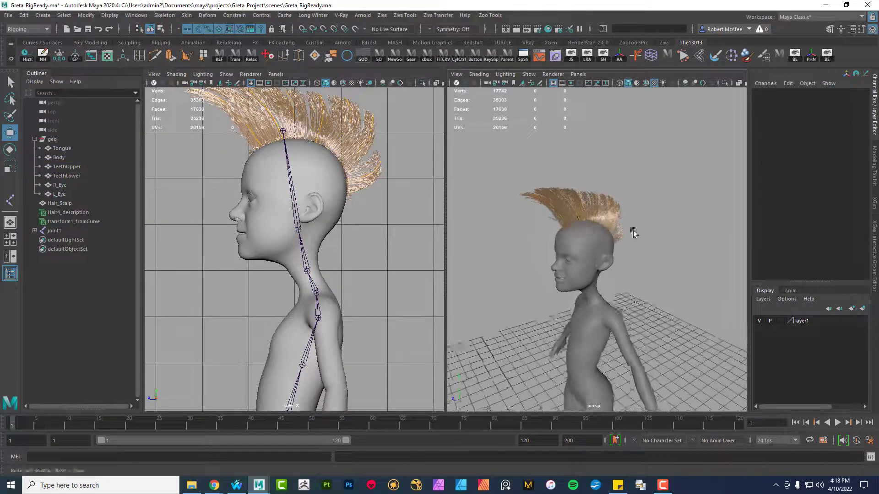
alt+right_drag(634, 230, 602, 242)
alt+middle_drag(602, 241, 621, 202)
alt+drag(621, 202, 633, 197)
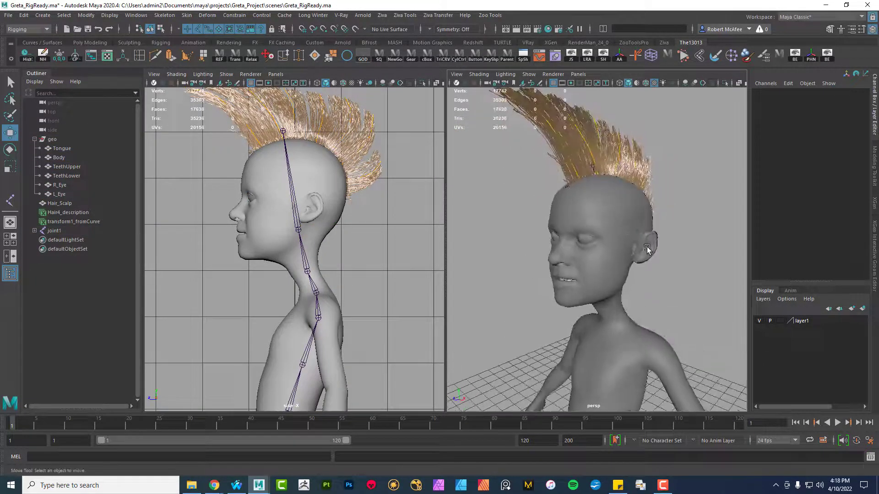
click(604, 270)
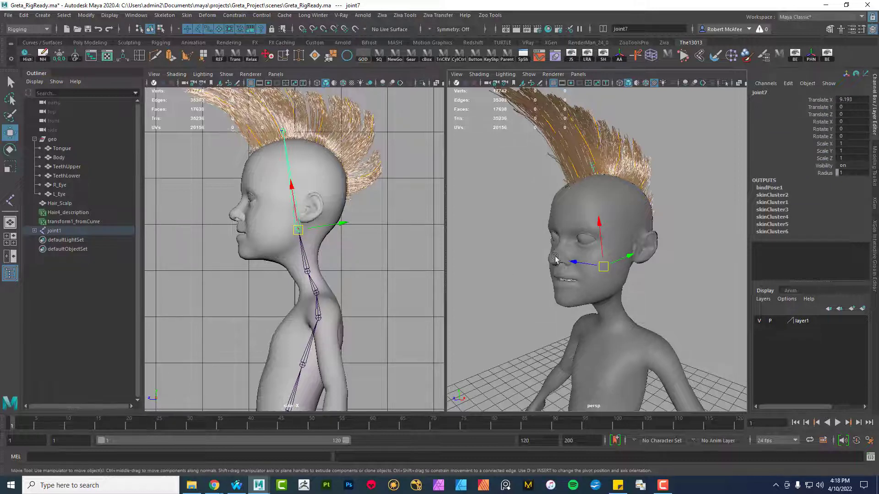
key(s)
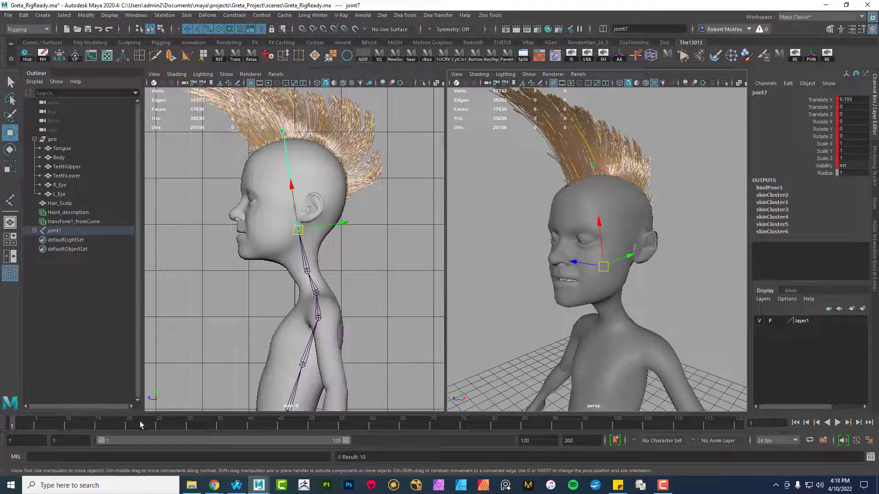
Try rotating the head joint about 53 degrees around X at frame 30, and undo the rotation
drag(139, 424, 188, 429)
key(e)
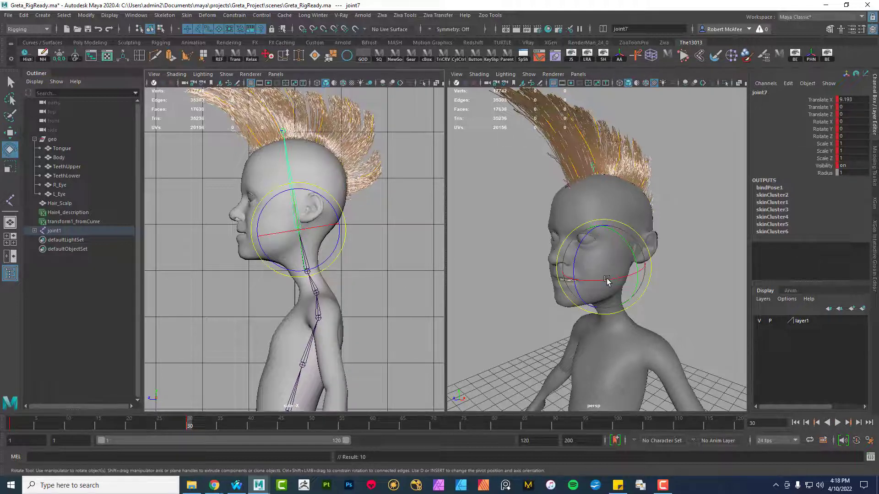
drag(607, 281, 640, 283)
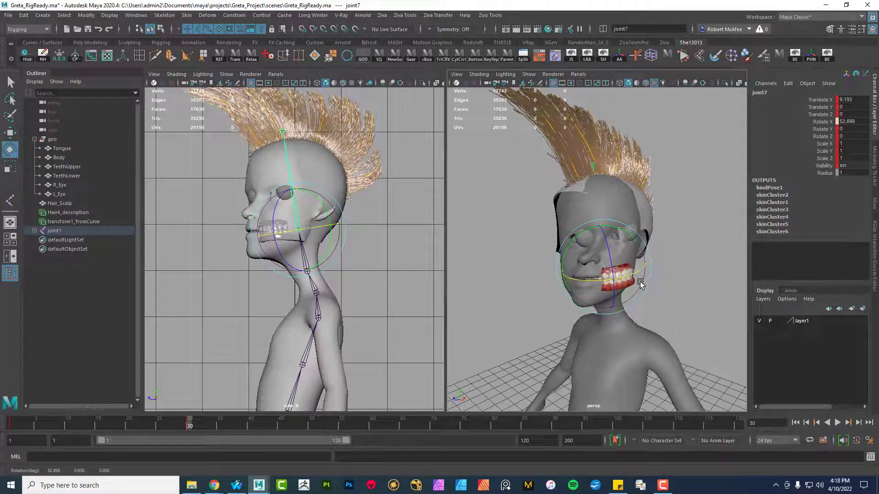
key(ctrl+z)
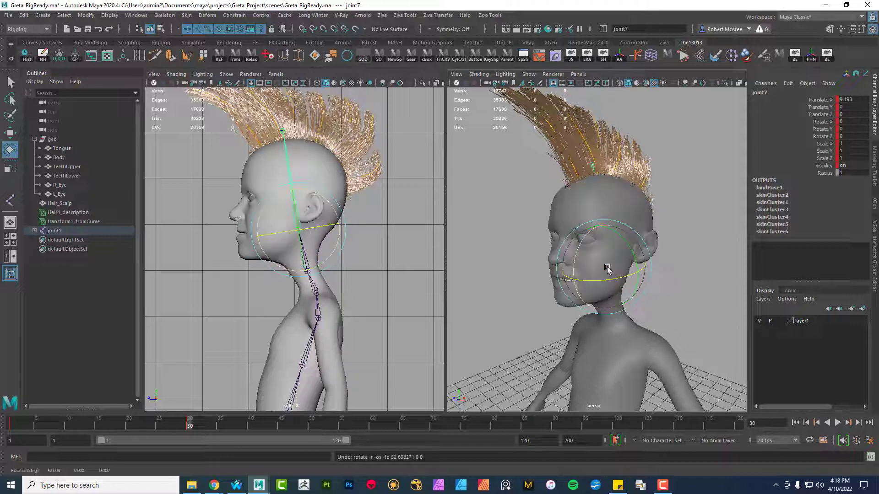
Select the lower neck joint, joint5, and set a keyframe on it at frame 1
click(304, 266)
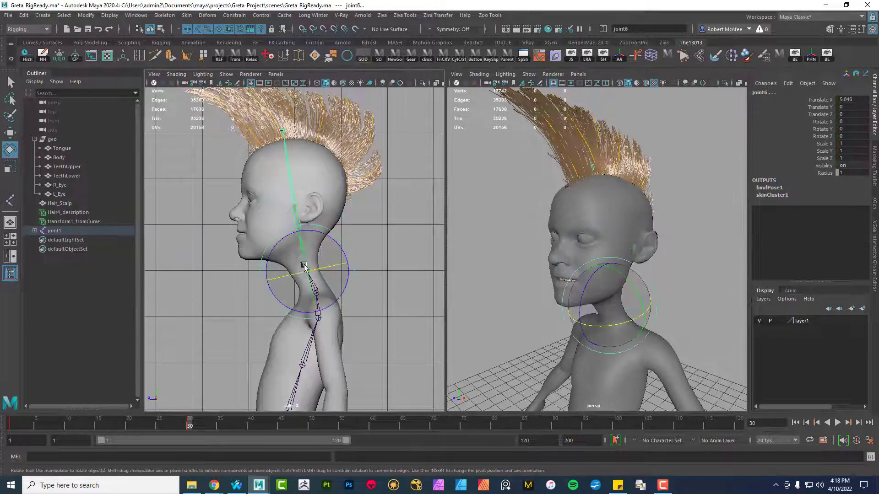
click(316, 292)
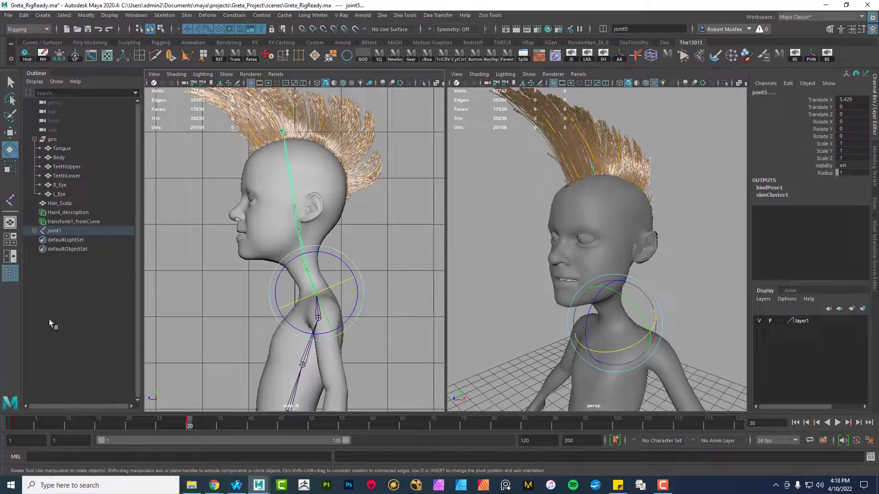
click(11, 421)
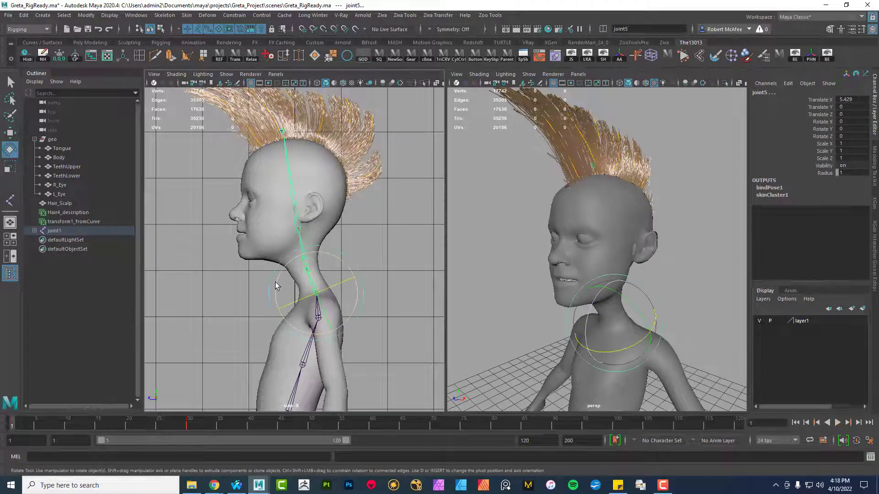
key(s)
At frame 30, rotate joint5 to about 16, 8.6 and 8.1 degrees in X, Y and Z, and set a keyframe
click(191, 425)
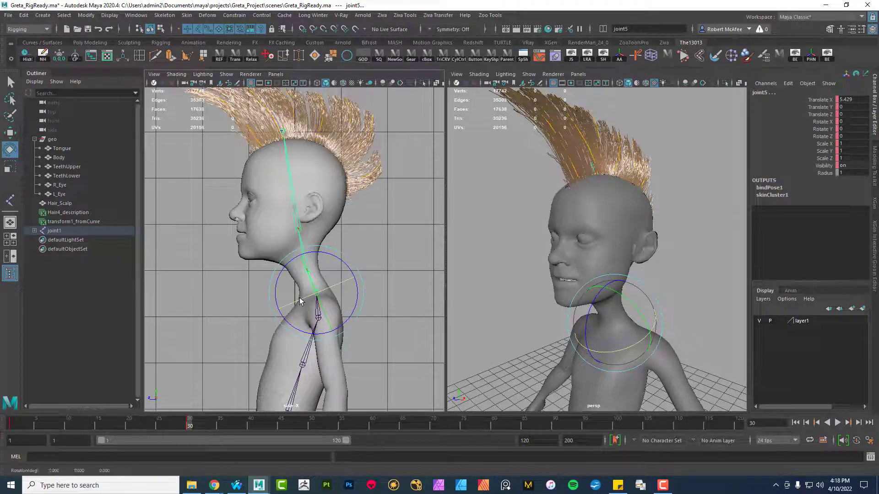
drag(300, 301, 337, 274)
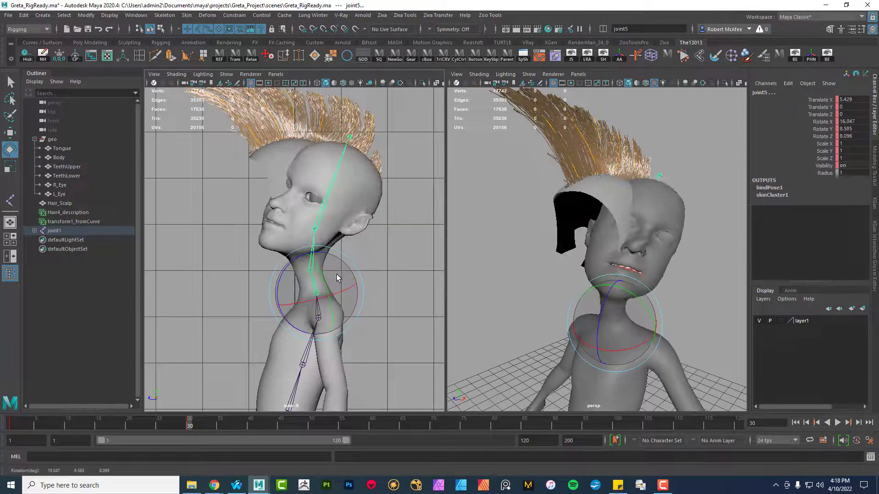
mouse_move(526, 242)
alt+mouse_down()
mouse_move(612, 253)
mouse_move(535, 232)
alt+mouse_up()
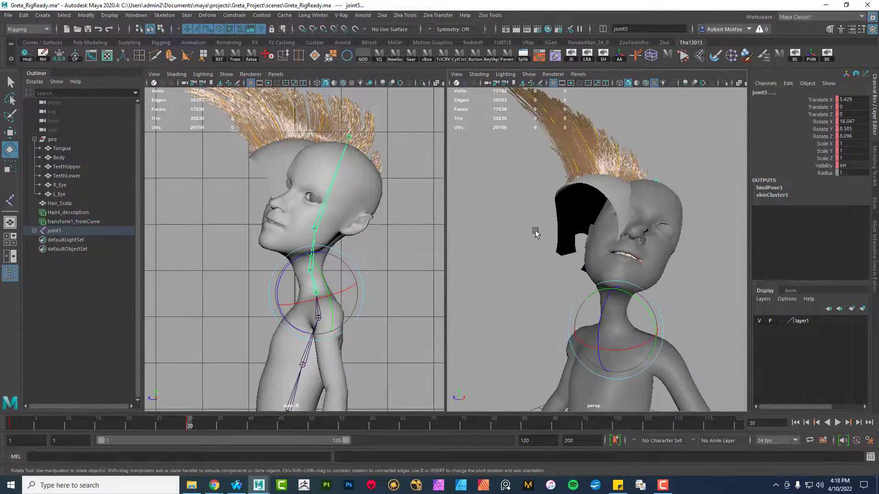
key(s)
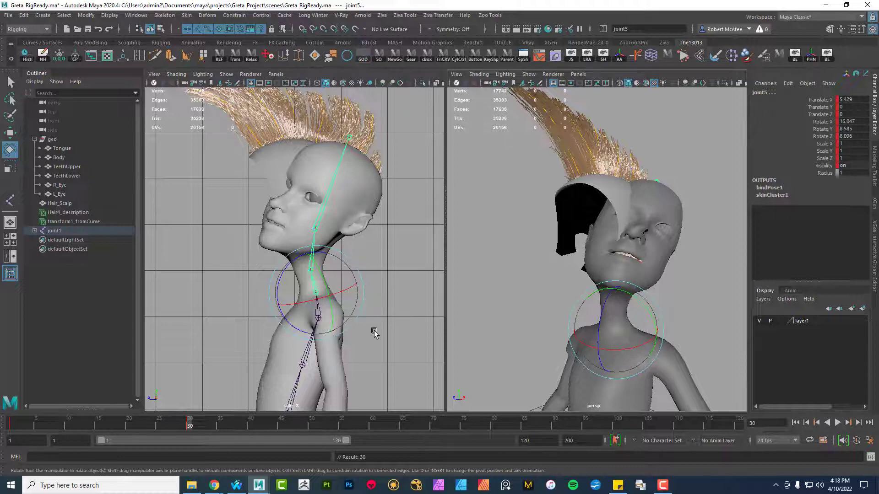
mouse_move(557, 283)
alt+mouse_down()
mouse_move(628, 273)
mouse_move(577, 270)
mouse_move(592, 268)
mouse_move(572, 279)
alt+mouse_up()
Return to frame 1 and bind the Hair_Scalp mesh to the Body mesh with a Wrap deformer
drag(58, 426, 11, 425)
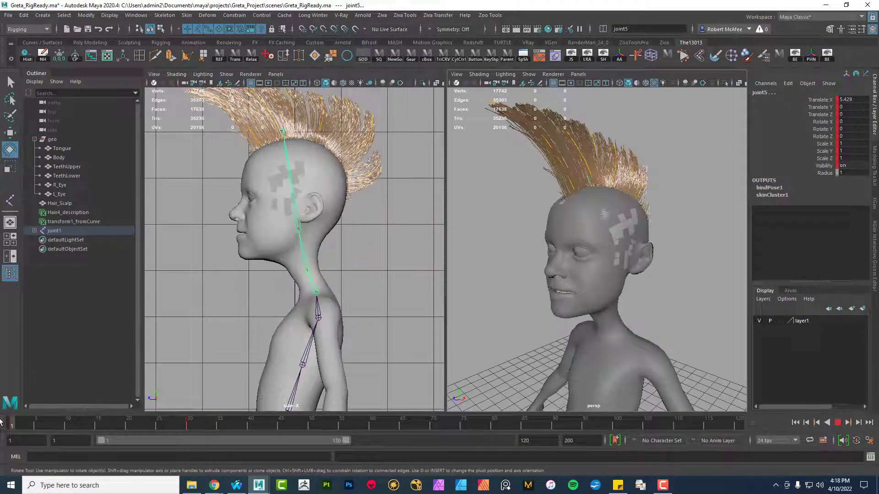
mouse_move(595, 238)
alt+mouse_down()
mouse_move(631, 235)
mouse_move(610, 231)
alt+mouse_up()
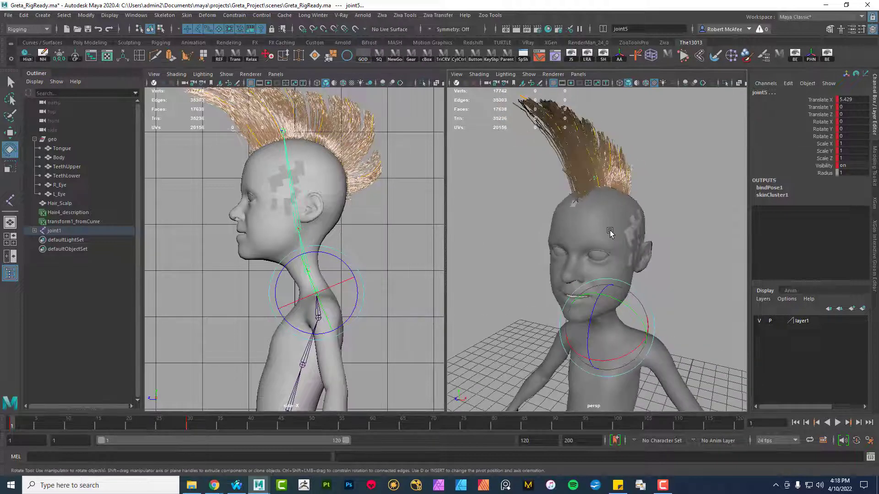
alt+right_drag(611, 231, 657, 256)
alt+drag(658, 256, 657, 231)
click(653, 200)
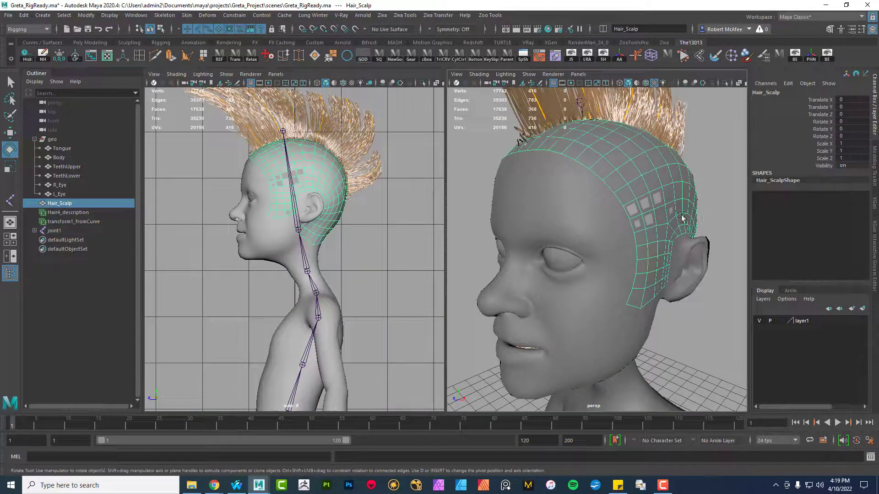
click(592, 211)
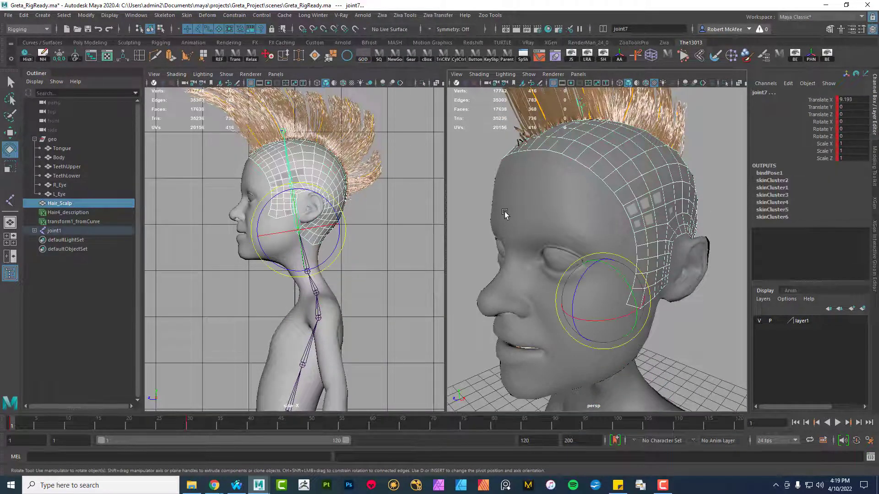
click(652, 170)
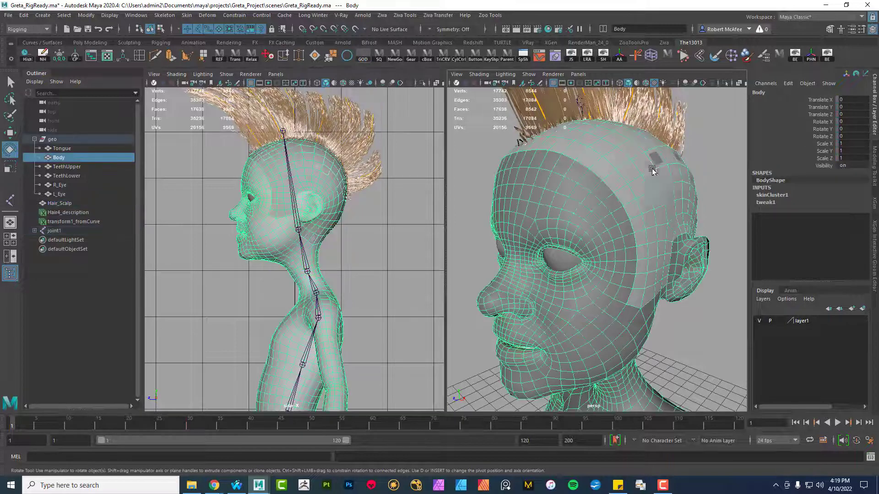
click(698, 208)
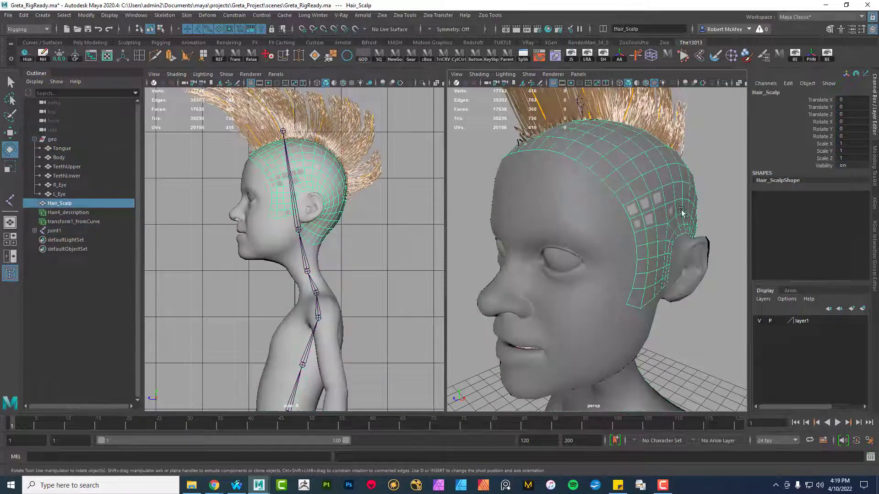
shift+click(491, 222)
click(207, 15)
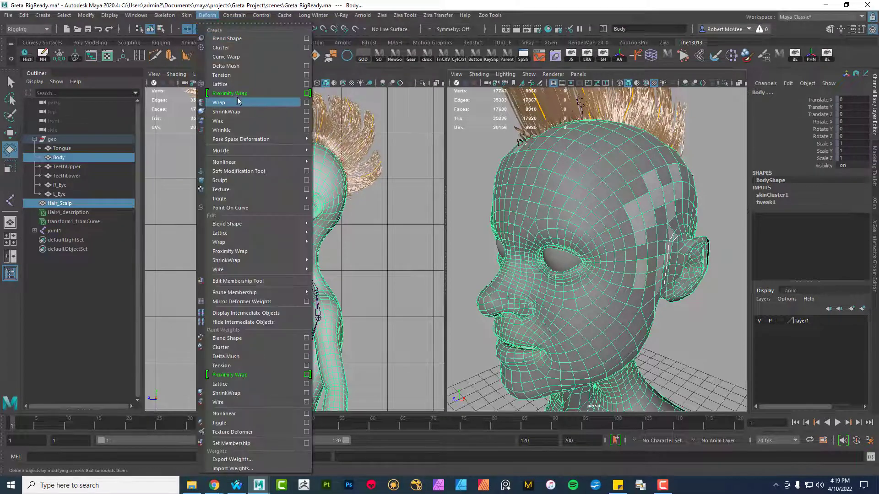
click(232, 103)
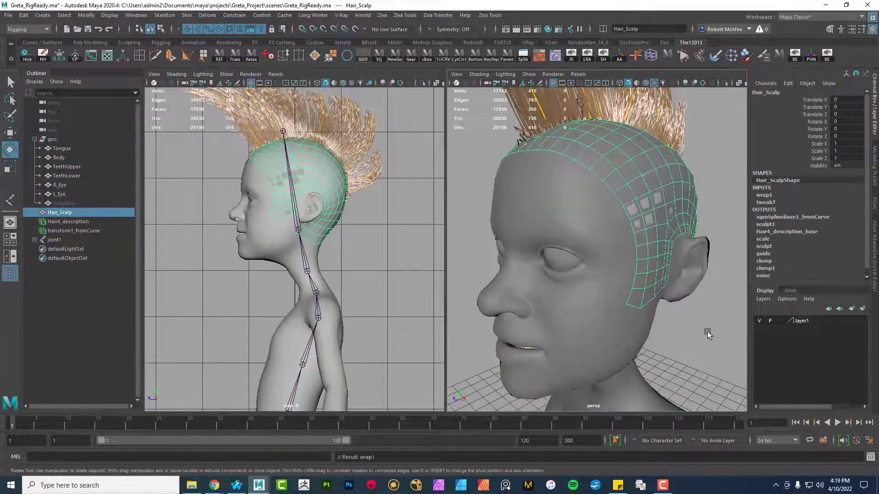
Play the animation and examine from several angles how the scalp mesh and mohawk follow the head
scroll(573, 363, down, 8)
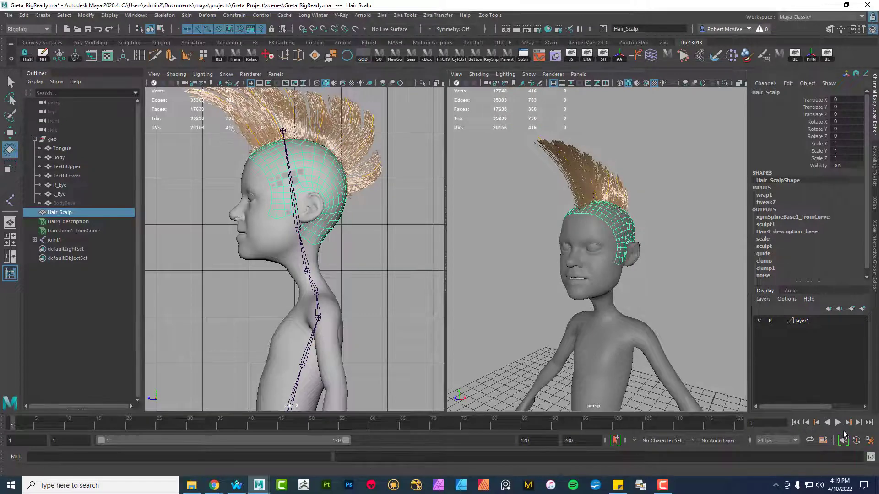
click(838, 424)
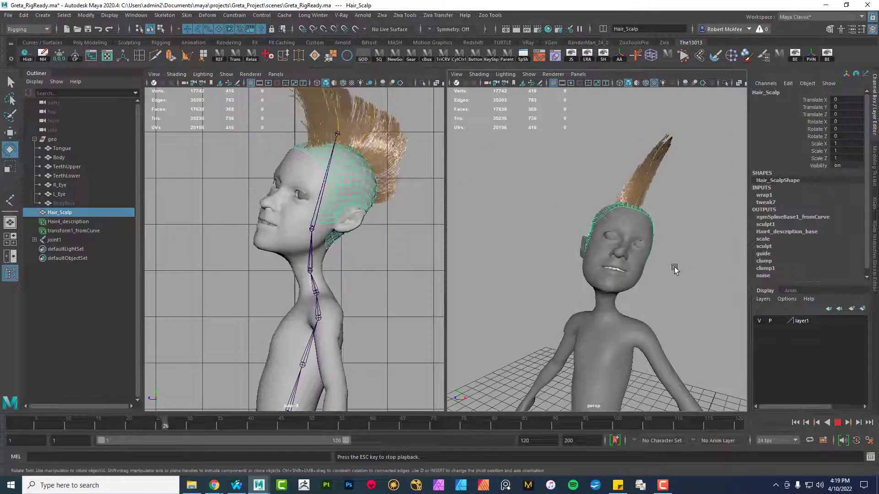
alt+drag(675, 270, 617, 278)
click(838, 423)
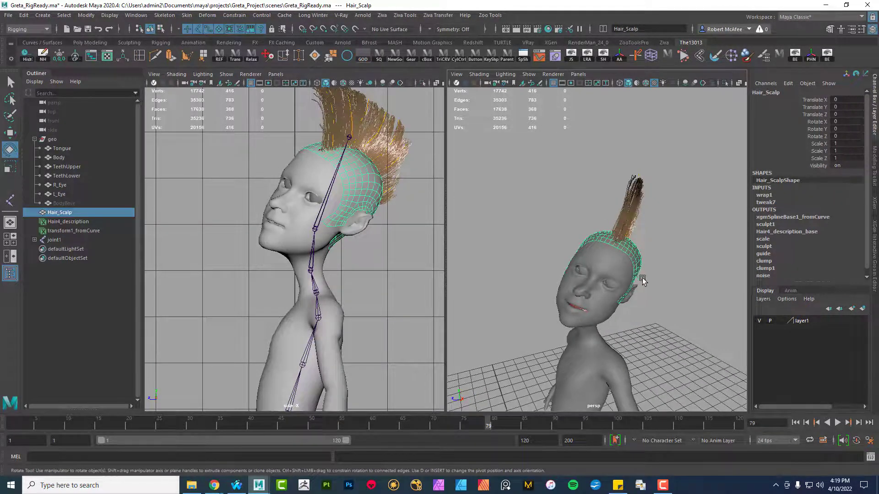
alt+drag(617, 278, 640, 281)
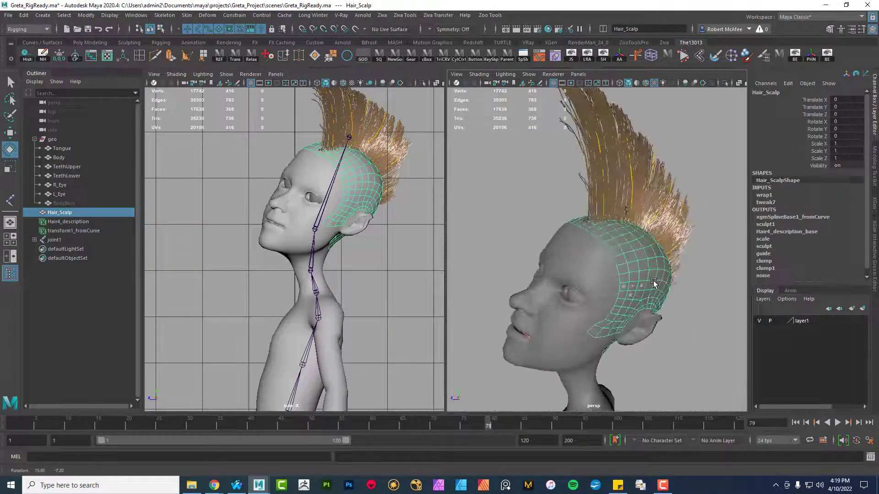
alt+right_drag(640, 281, 643, 286)
alt+drag(643, 286, 603, 260)
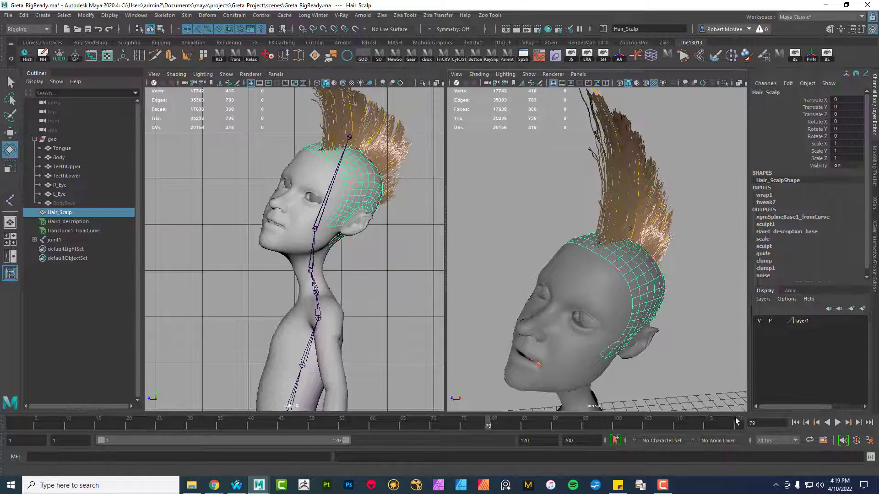
Add a second sculpt layer to the guide's sculpt1 modifier and make Sculpt Layer 2 the editable one
click(874, 263)
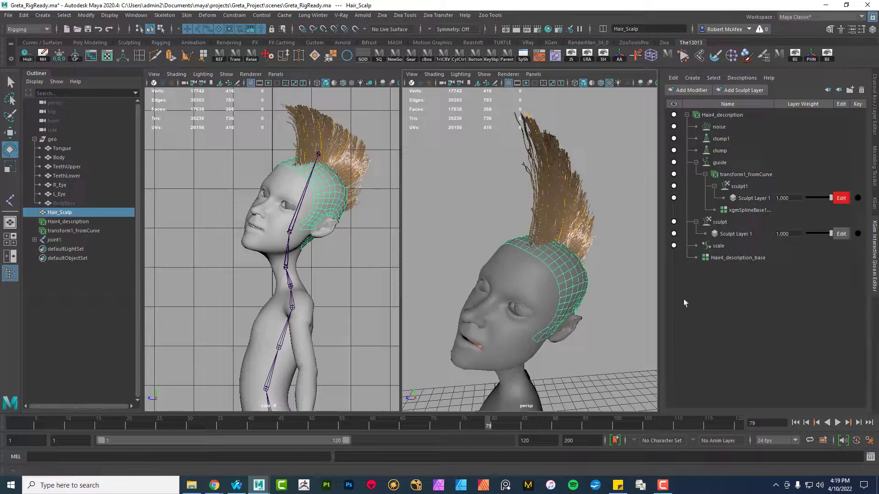
click(739, 187)
click(729, 90)
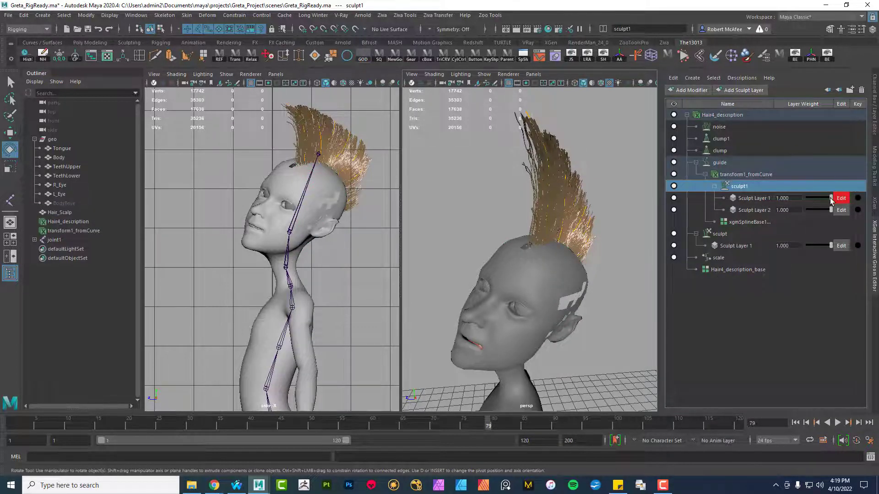
drag(829, 198, 851, 204)
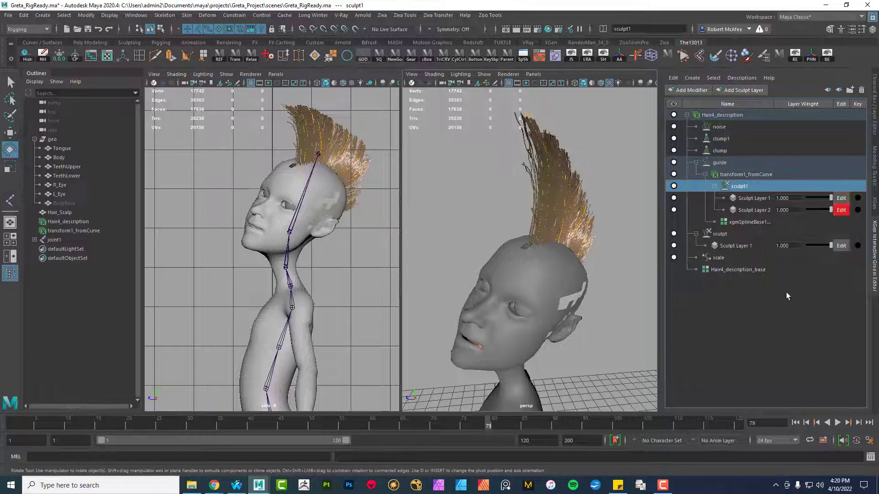
Try bending the mohawk sideways with the XGen Grab brush, and undo the stroke
alt+drag(504, 199, 547, 124)
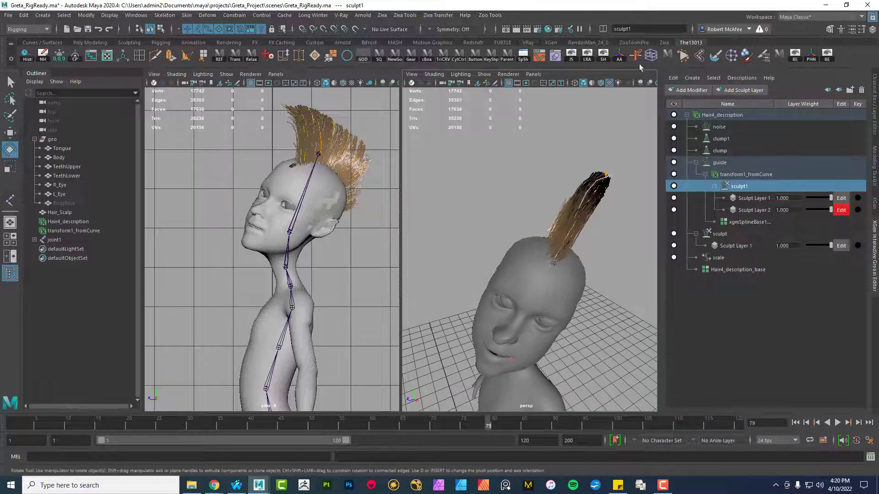
click(552, 42)
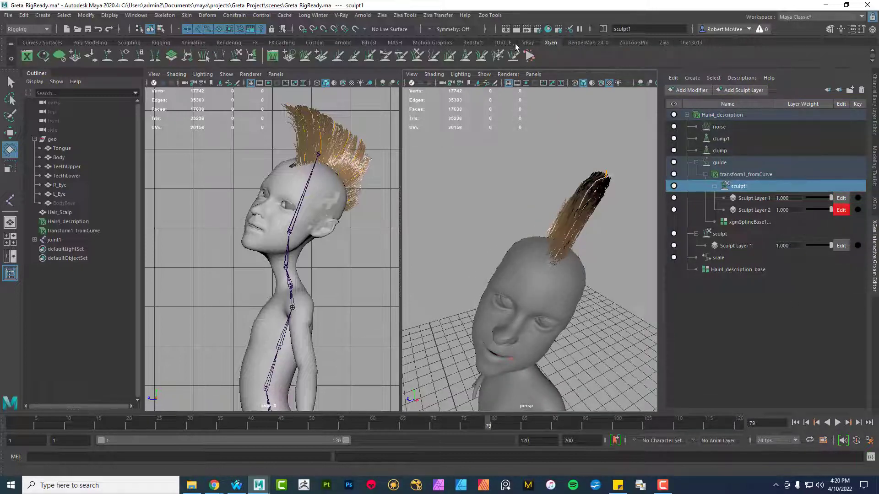
click(417, 55)
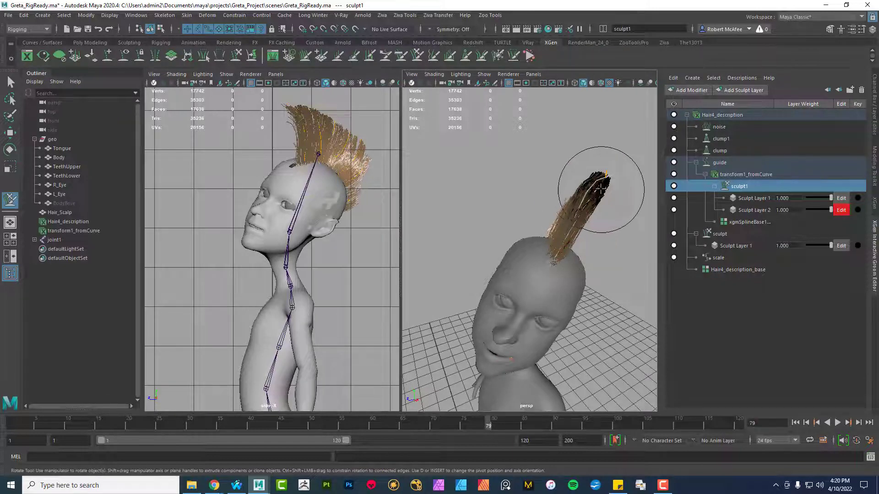
mouse_move(584, 191)
mouse_down()
mouse_move(564, 176)
mouse_move(604, 181)
mouse_move(570, 220)
mouse_move(597, 243)
mouse_up()
key(ctrl+z)
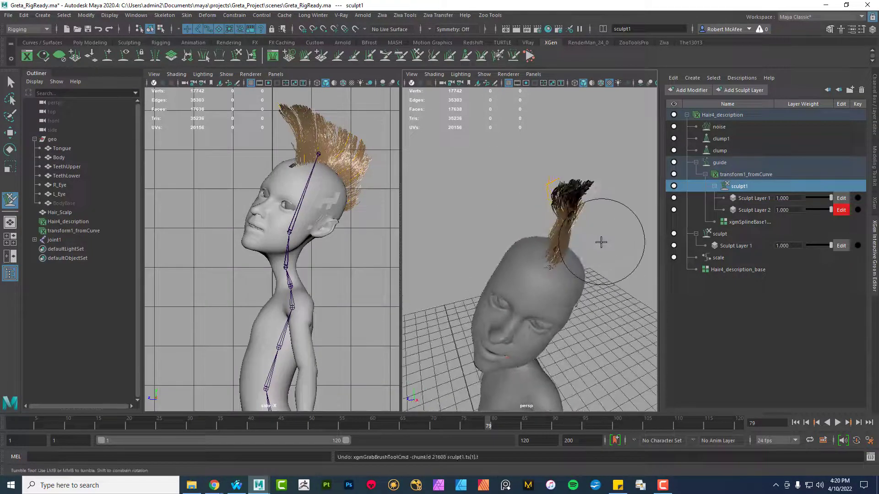
Unfreeze all hairs through the Freeze brush's tool settings
double_click(499, 56)
click(115, 202)
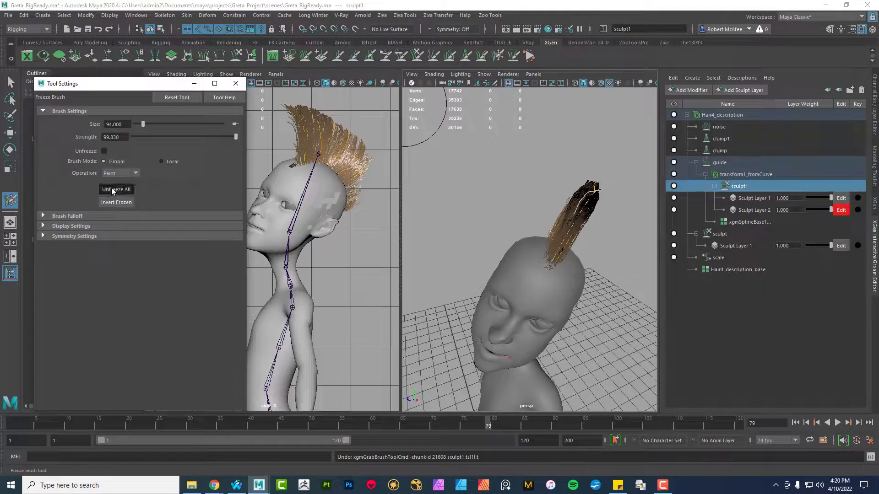
click(235, 84)
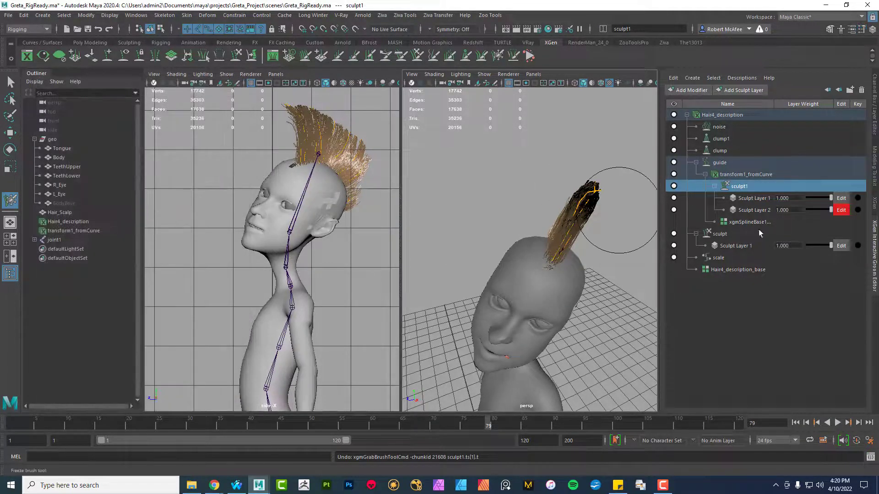
Bend the upper part of the mohawk over to one side on Sculpt Layer 2 with the Grab brush
click(417, 55)
mouse_move(593, 189)
mouse_down()
mouse_move(566, 207)
mouse_move(544, 166)
mouse_move(561, 203)
mouse_up()
mouse_move(616, 208)
alt+mouse_down()
mouse_move(526, 196)
mouse_move(523, 298)
mouse_move(579, 216)
mouse_move(555, 198)
mouse_move(588, 214)
mouse_move(558, 232)
mouse_move(588, 245)
mouse_move(620, 241)
alt+mouse_up()
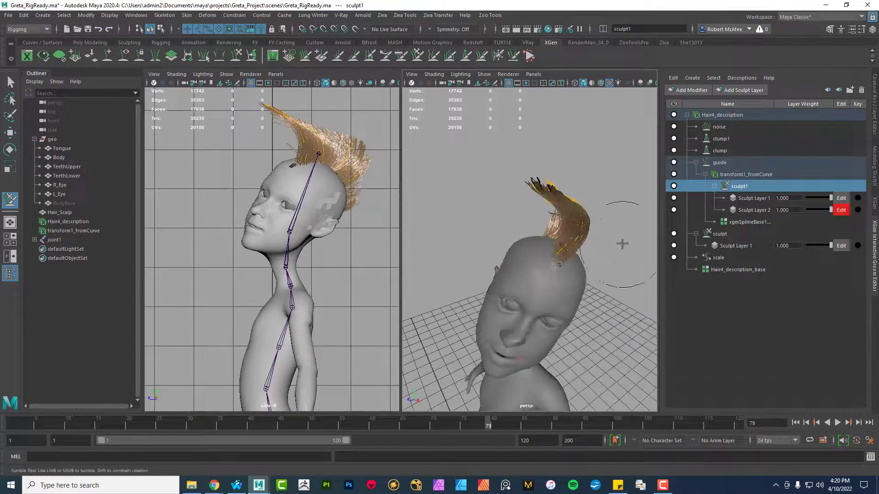
Set the layer weight of Sculpt Layer 2 under sculpt1 to 0
right_click(783, 210)
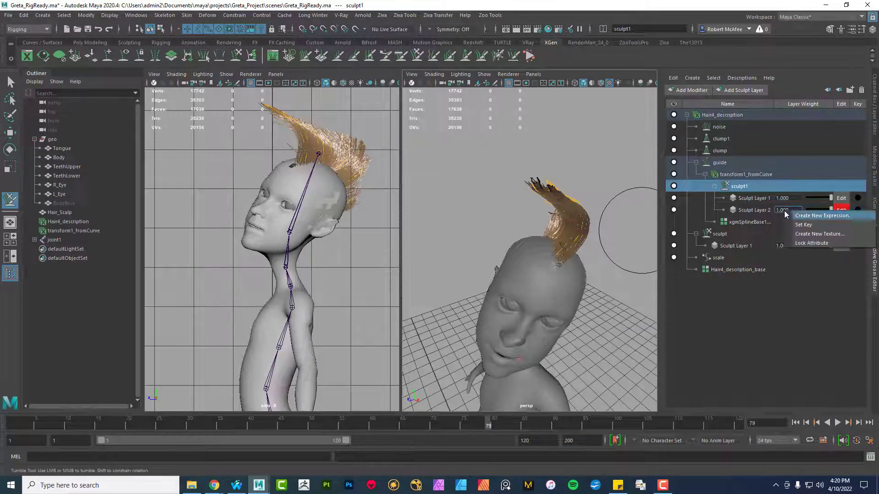
click(756, 209)
mouse_move(831, 210)
mouse_down()
mouse_move(795, 208)
mouse_move(858, 223)
mouse_move(727, 223)
mouse_up()
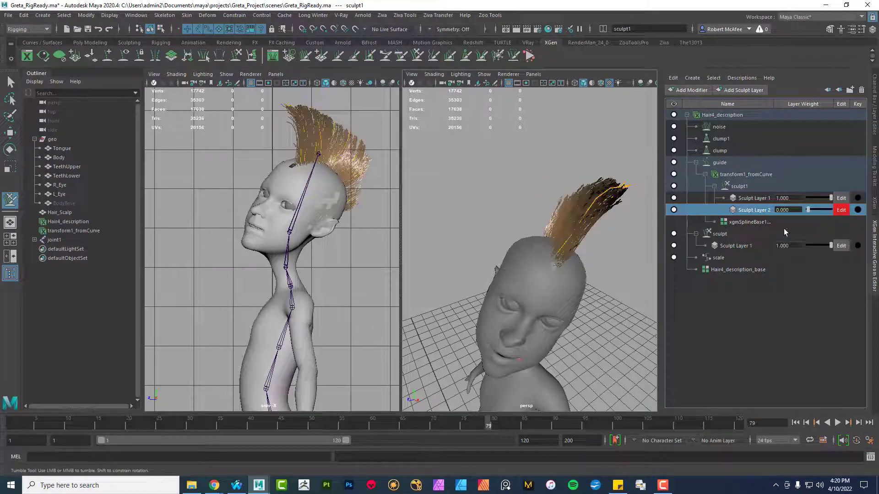
Preview Sculpt Layer 2 under sculpt1 at a layer weight of 1, and delete that layer
drag(784, 231, 842, 226)
mouse_move(616, 298)
alt+mouse_down()
mouse_move(396, 283)
mouse_move(540, 268)
alt+mouse_up()
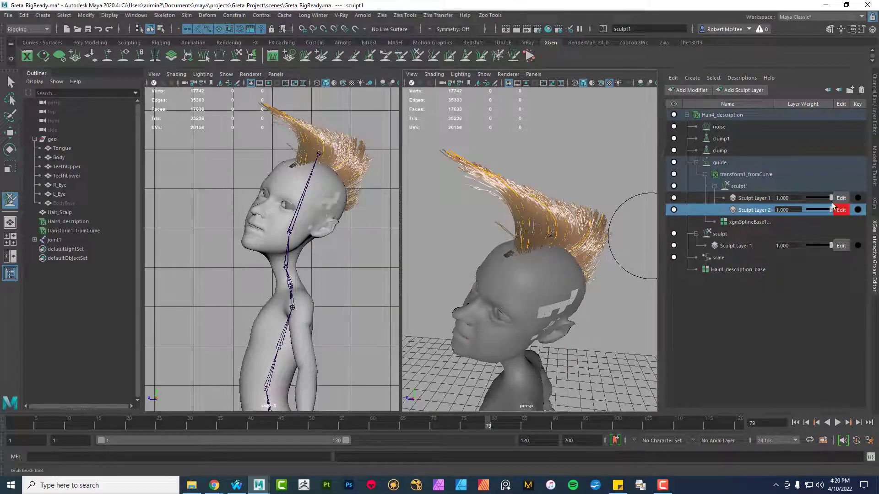
click(673, 210)
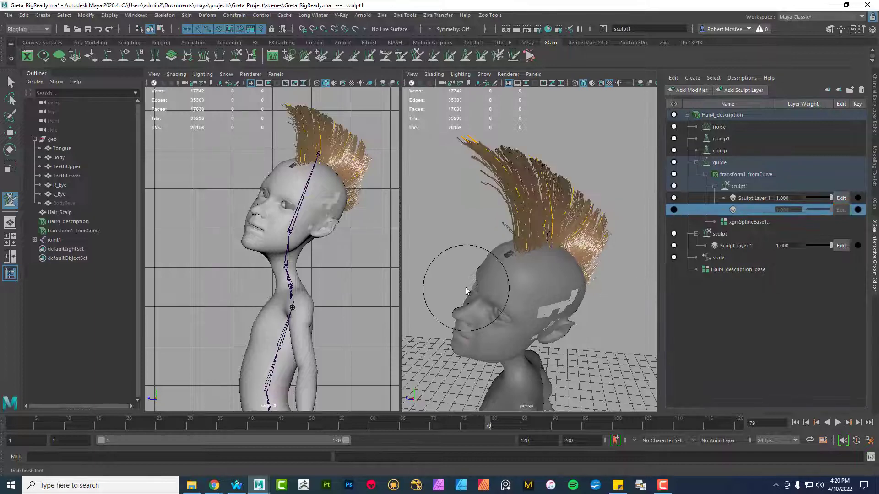
right_click(742, 213)
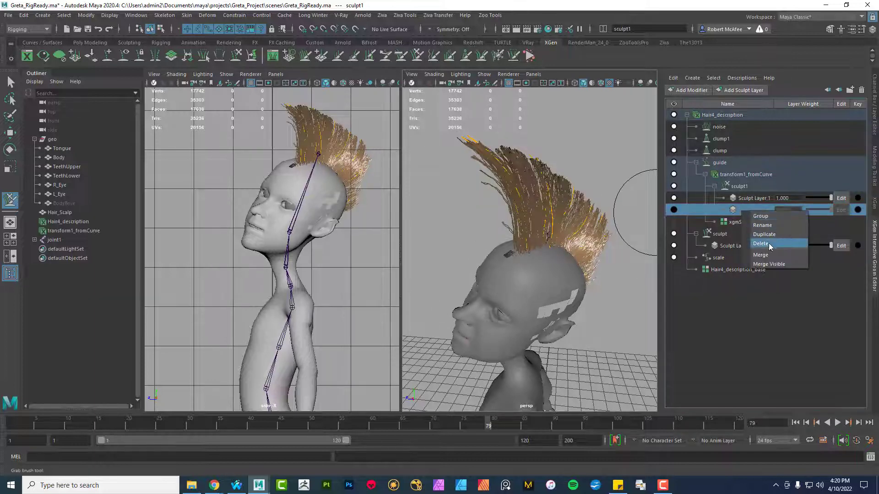
click(769, 247)
mouse_move(545, 293)
alt+mouse_down()
mouse_move(526, 279)
mouse_move(514, 290)
mouse_move(554, 287)
mouse_move(544, 298)
alt+mouse_up()
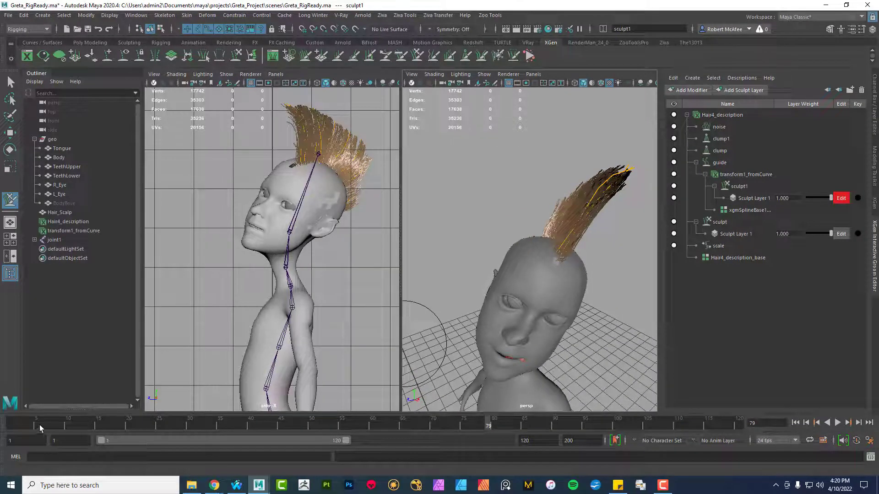
Return the animation to frame 1 and switch from the Grab brush to the Move tool
drag(39, 428, 12, 425)
alt+drag(503, 275, 485, 219)
key(w)
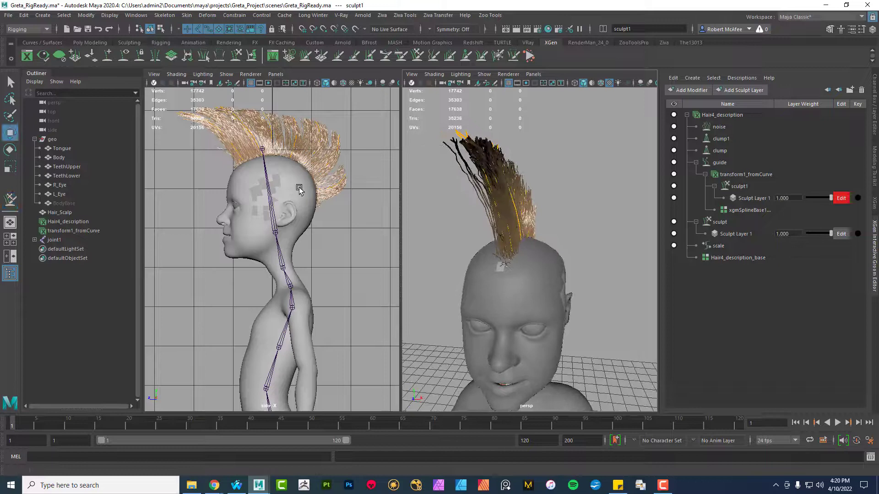
Open the guide modifier's attributes and copy them into a separate window that stays available when the selection changes
click(720, 163)
key(ctrl+a)
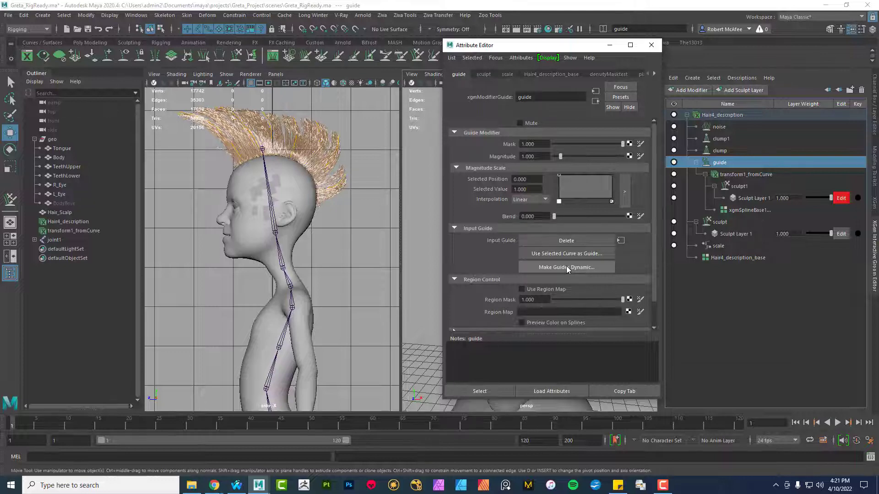
drag(515, 54, 517, 51)
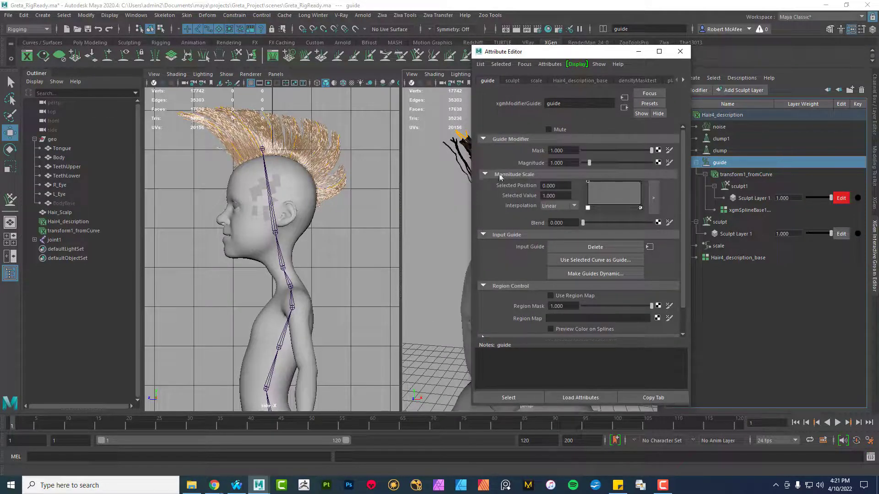
click(604, 274)
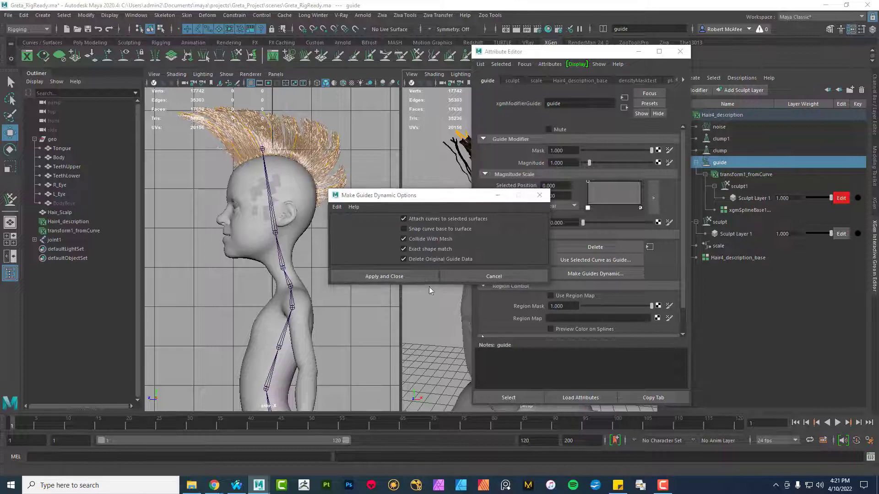
click(471, 278)
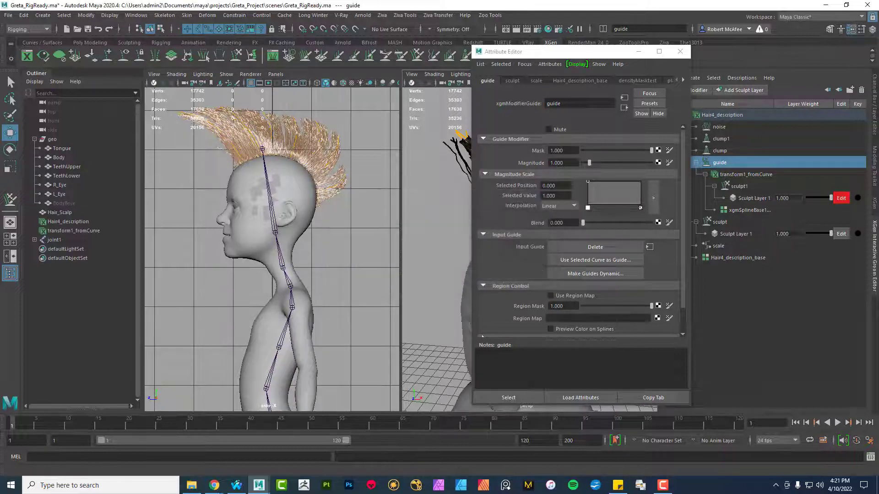
click(670, 399)
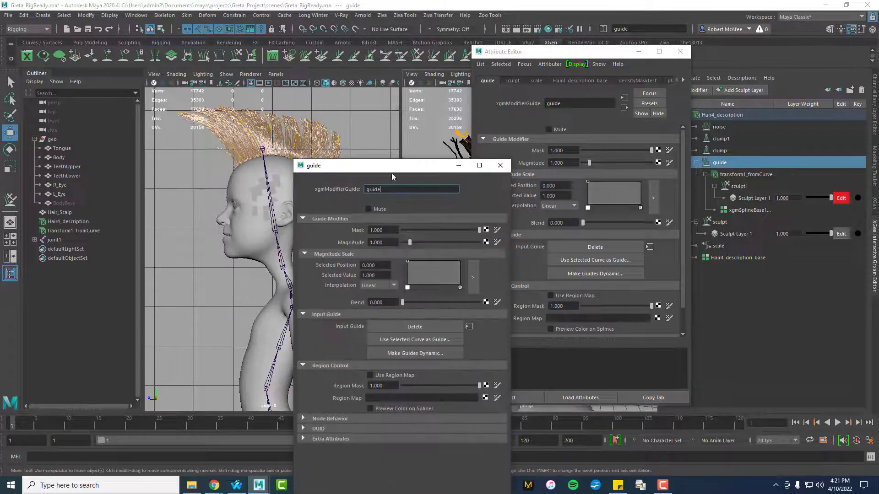
drag(383, 169, 568, 72)
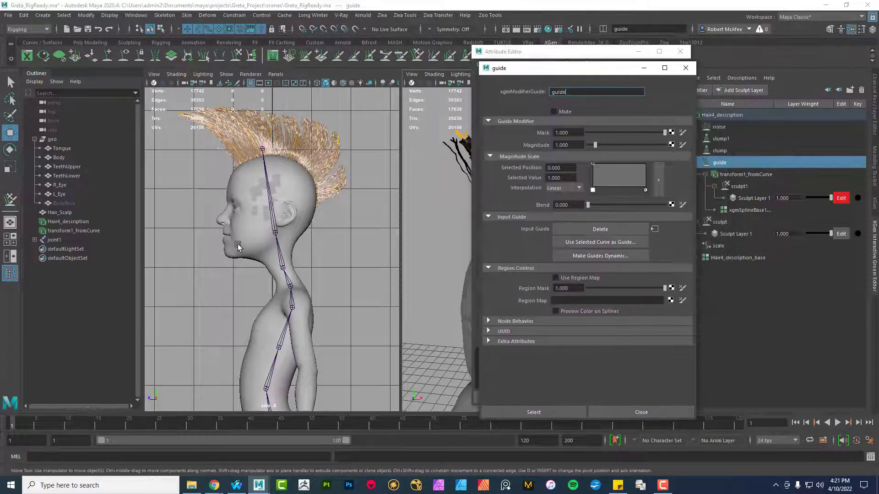
Make the guides dynamic with the Body mesh selected, using surface attachment, mesh collision, exact shape match and deletion of original guide data
click(244, 274)
click(264, 245)
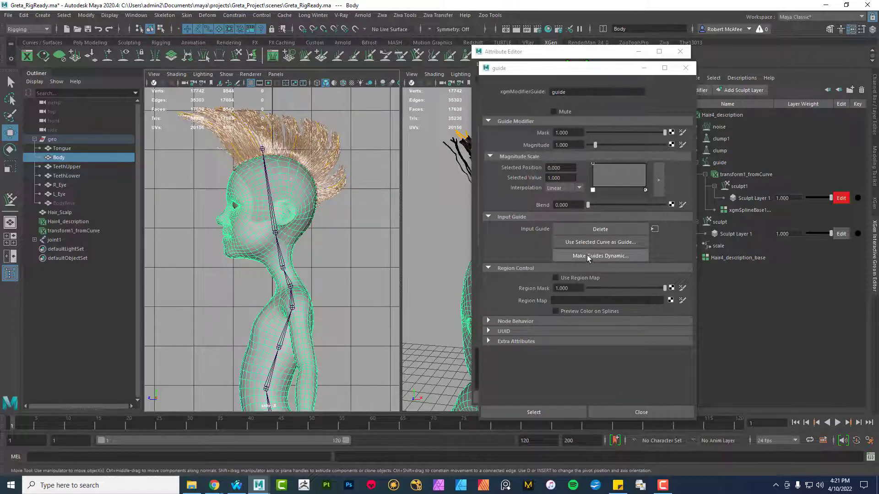
click(608, 257)
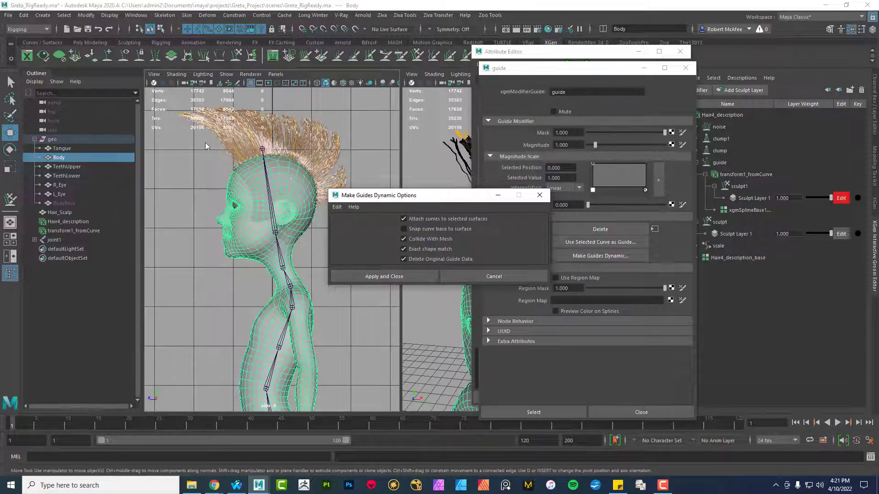
click(399, 279)
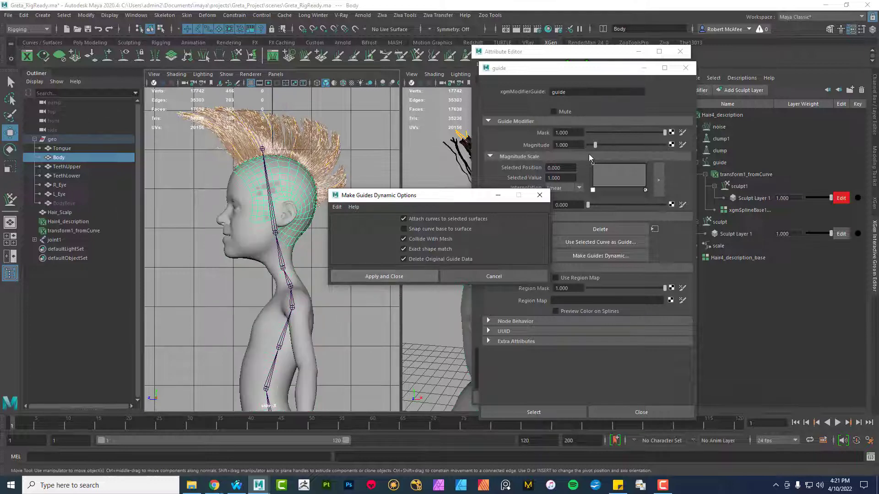
Close the attribute windows and play the animation to check how the dynamic mohawk moves
click(685, 69)
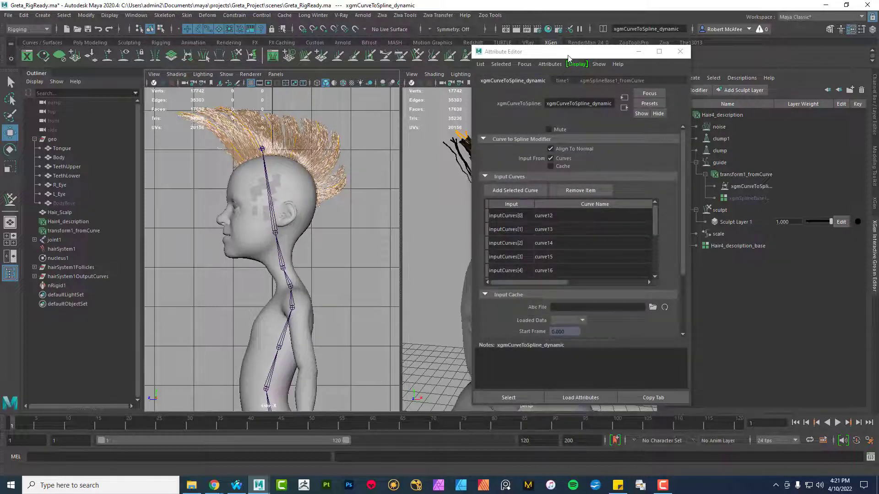
drag(568, 57, 543, 95)
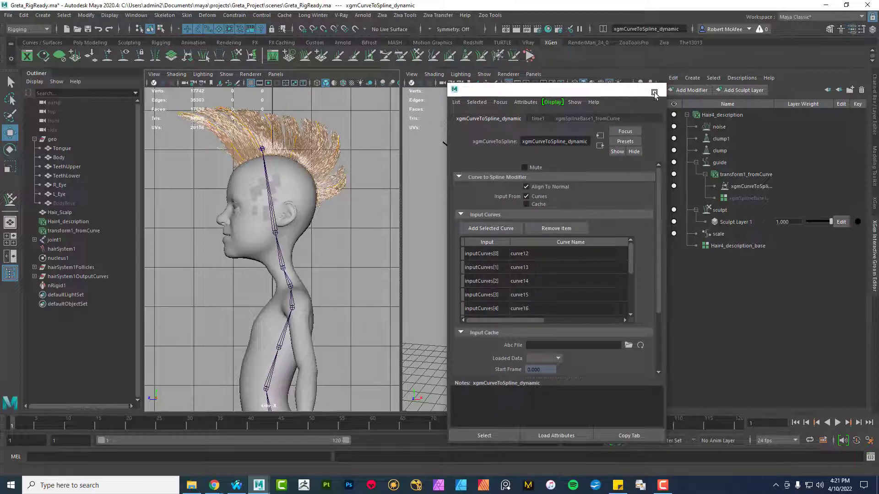
click(656, 89)
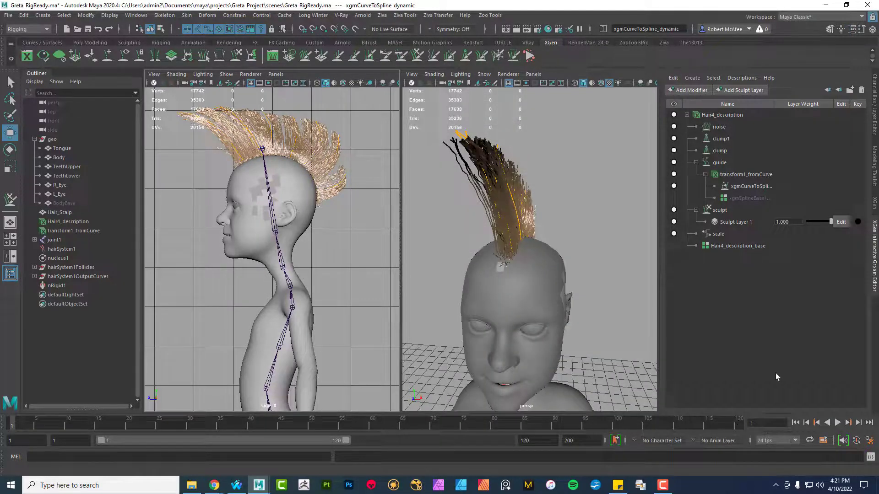
click(837, 423)
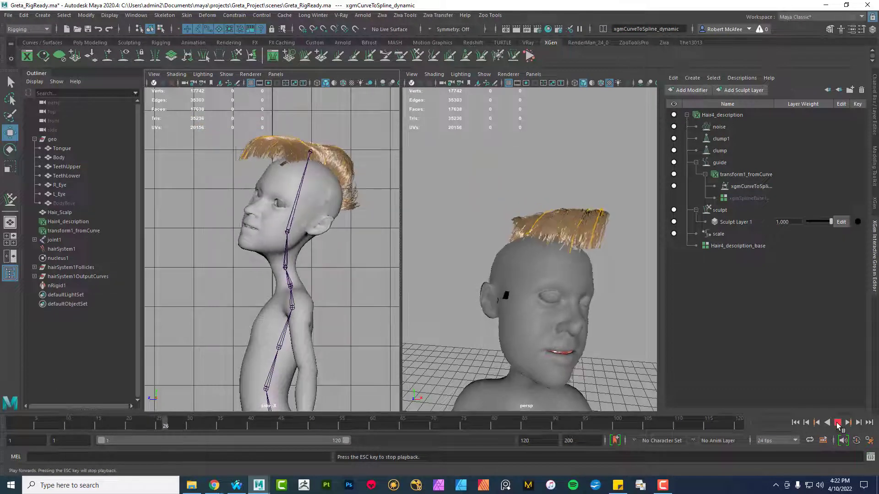
click(837, 423)
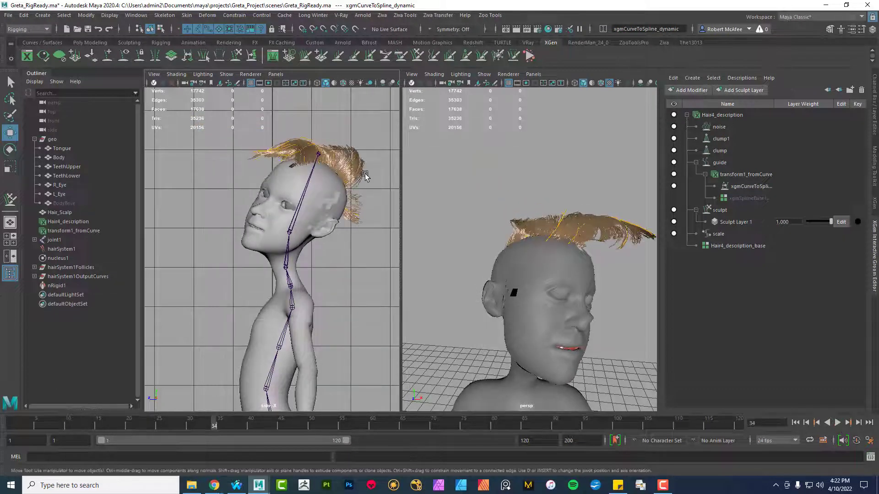
Set the Space Scale of nucleus1 to 0.1 and replay the hair simulation from the first frame
click(59, 258)
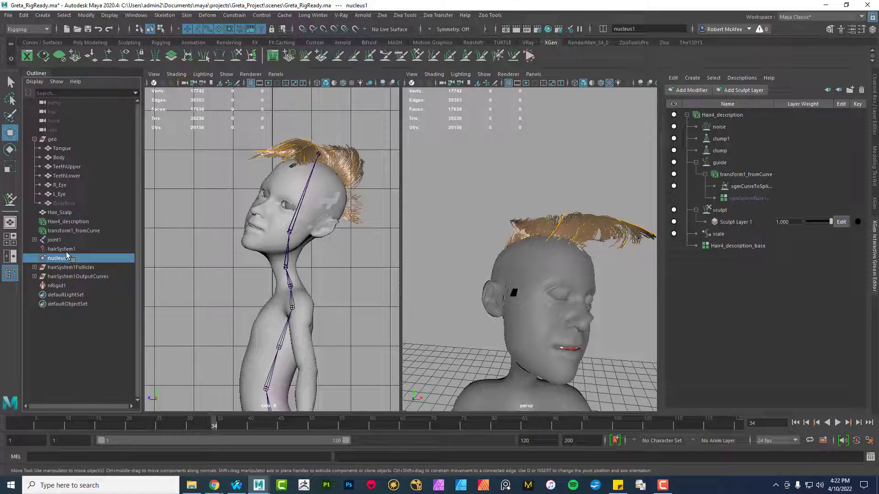
key(ctrl+a)
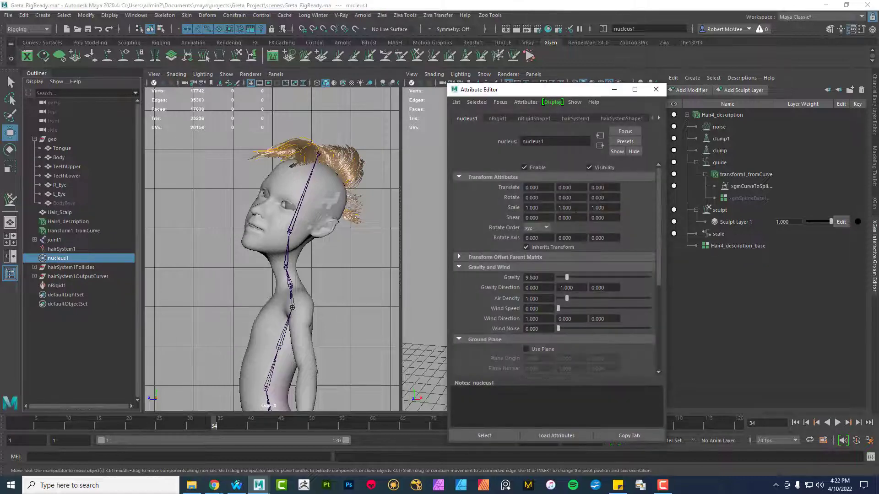
scroll(581, 287, down, 5)
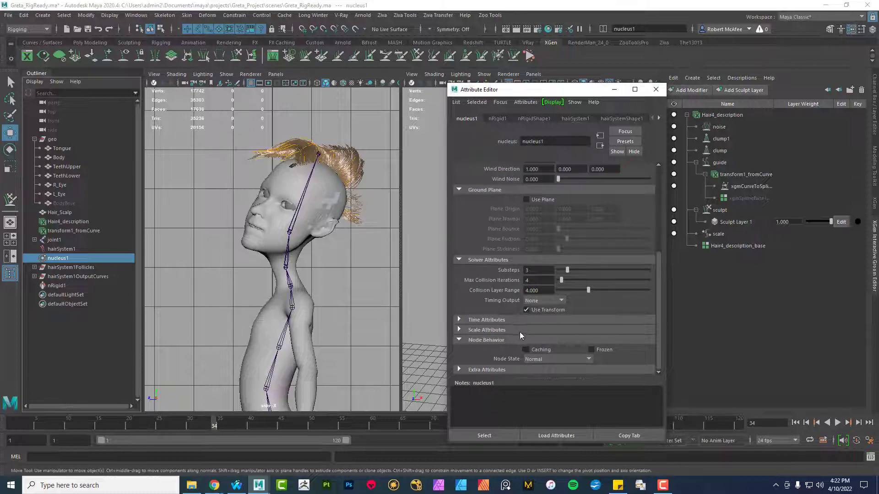
click(473, 330)
drag(540, 350, 511, 351)
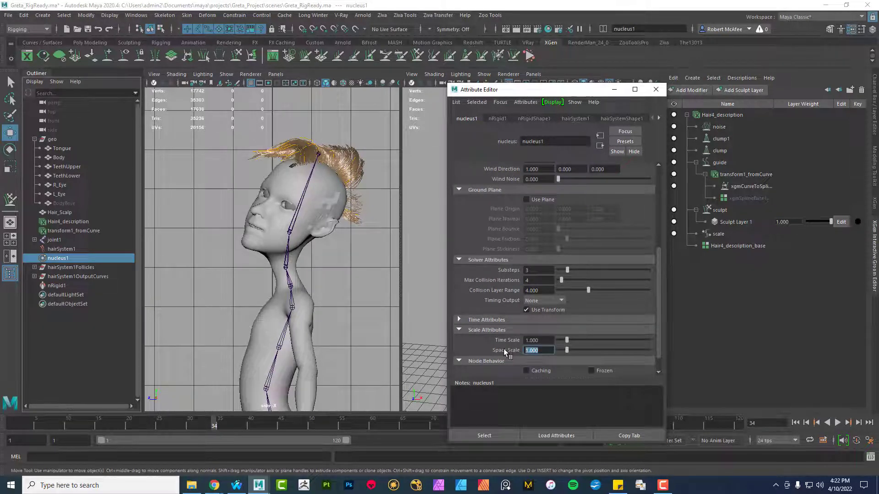
text(.1)
key(Return)
drag(581, 91, 396, 68)
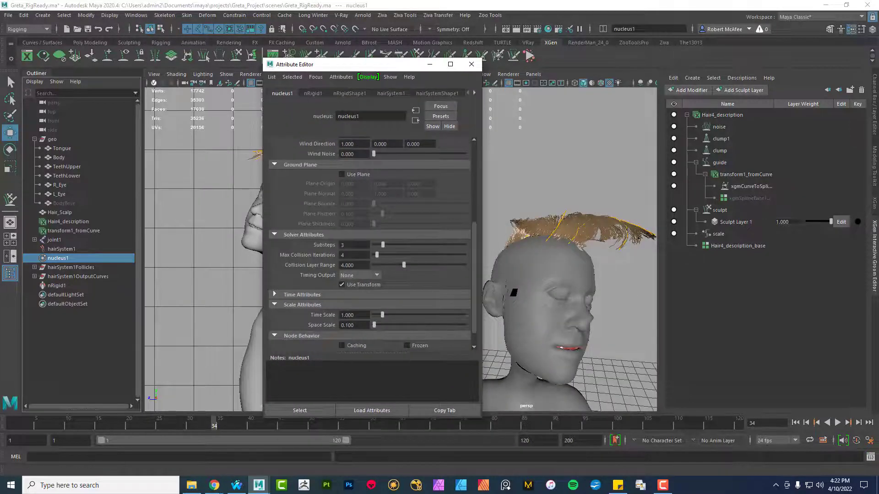
click(795, 422)
click(837, 422)
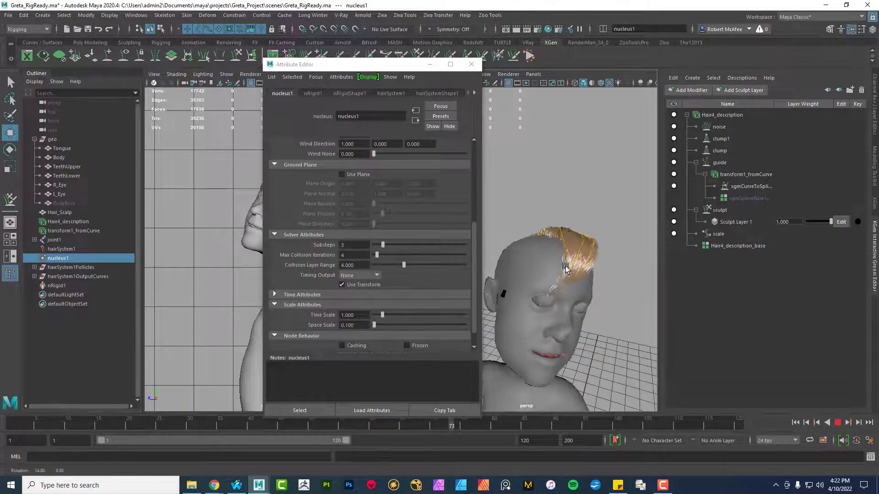
Stop playback and set Start Curve Attract to 1 in the dynamic properties of hairSystem1
click(61, 249)
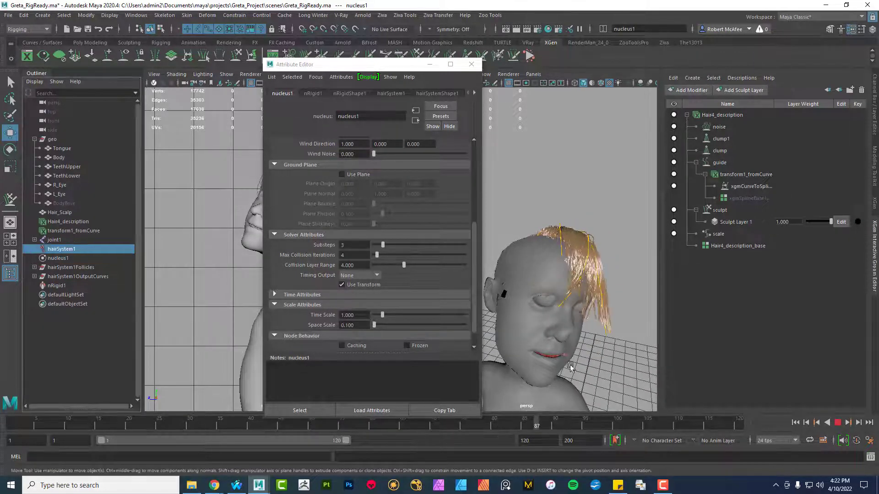
click(846, 421)
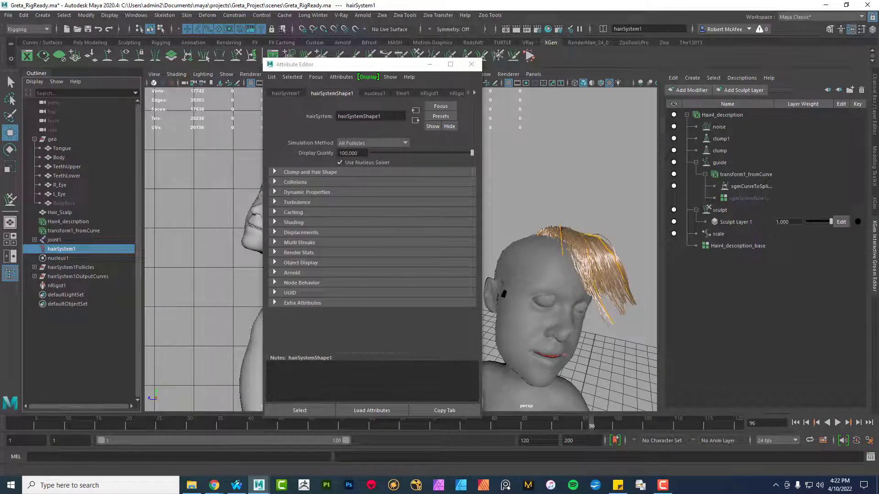
click(288, 192)
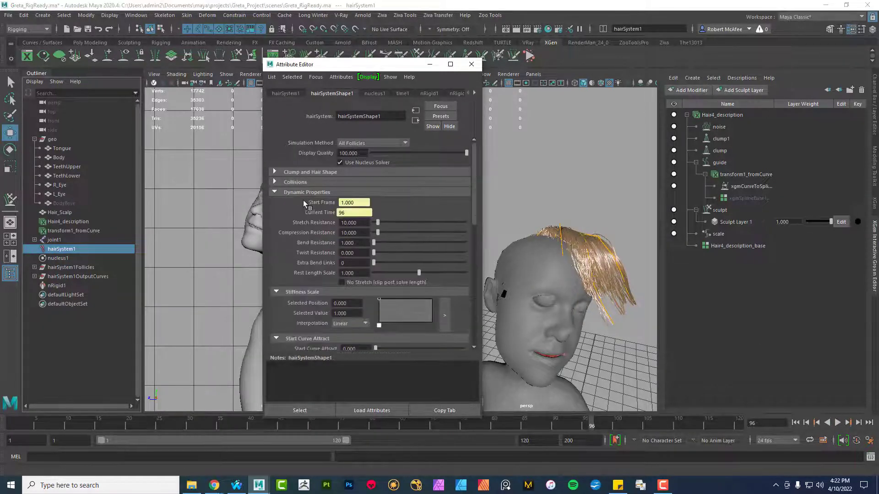
scroll(399, 275, down, 5)
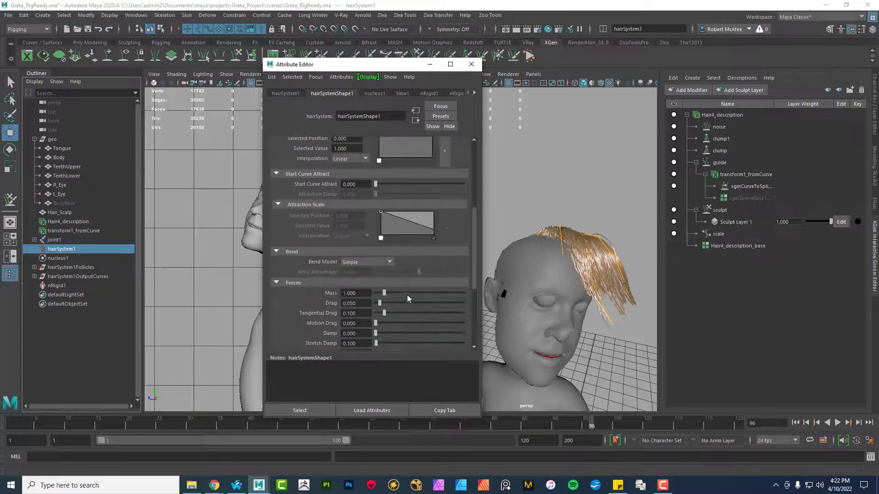
drag(378, 184, 478, 188)
Replay the simulation from the first frame and raise hairSystem1's Start Curve Attract to 14.04 during playback
click(795, 422)
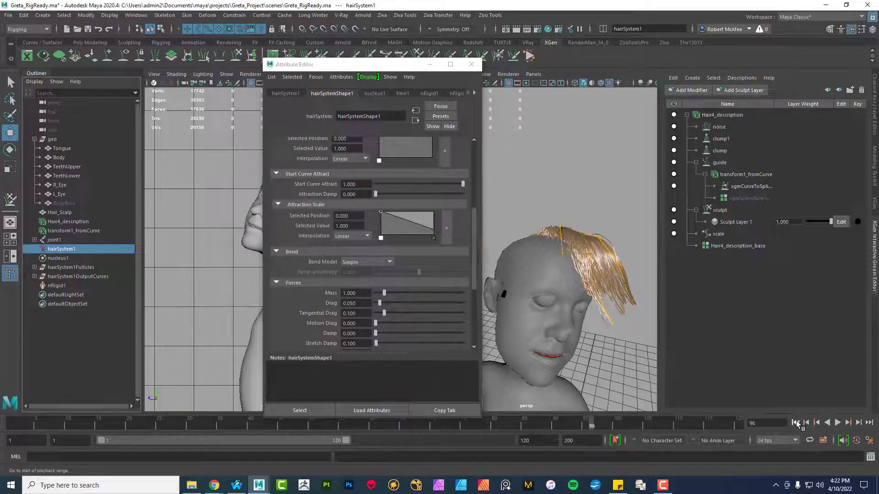
click(838, 422)
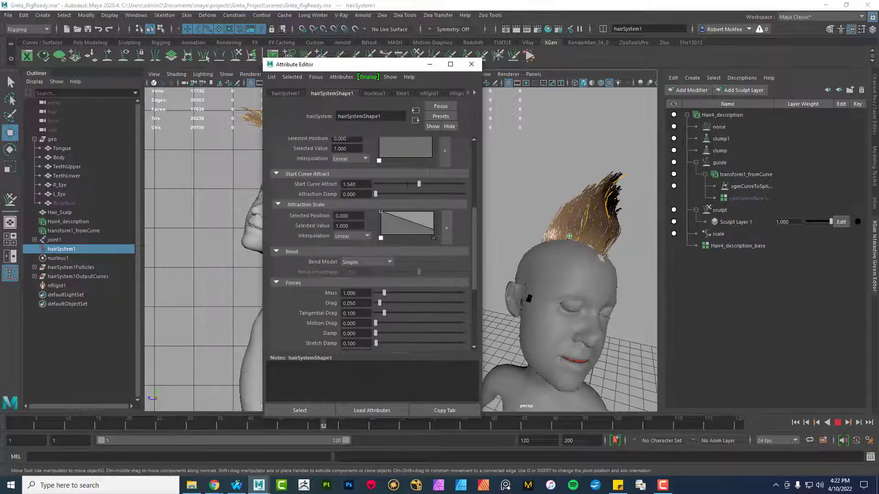
mouse_move(463, 183)
mouse_down()
mouse_move(453, 184)
mouse_move(482, 183)
mouse_move(453, 189)
mouse_move(474, 180)
mouse_up()
mouse_move(564, 241)
alt+mouse_down()
mouse_move(567, 259)
mouse_move(577, 250)
alt+mouse_up()
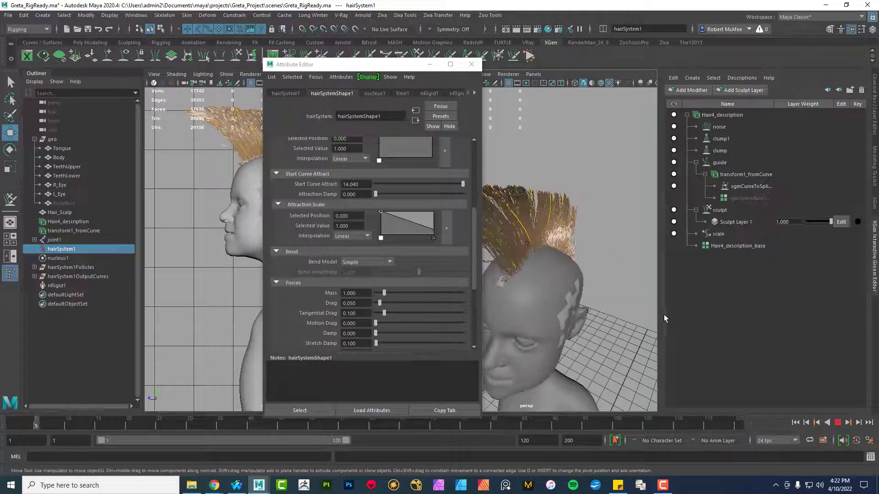
Check that the playback speed is Play Every Frame, Max Real-time, and stop the simulation playback
right_click(585, 424)
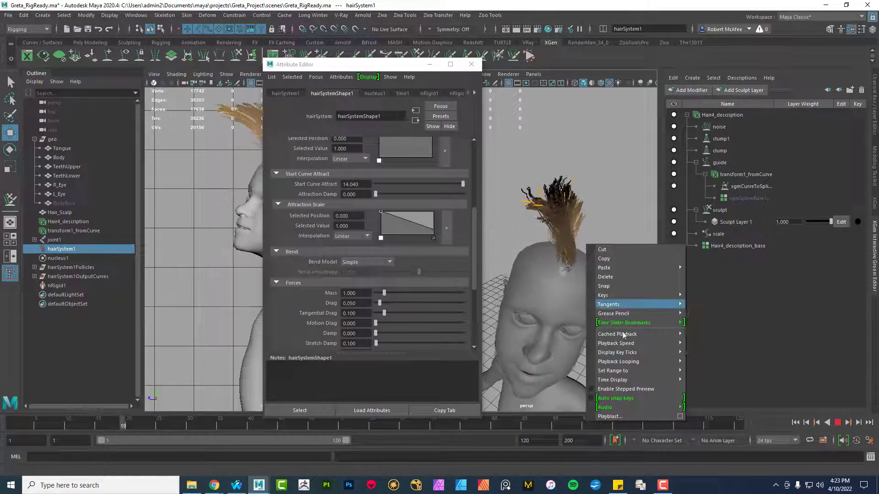
mouse_move(616, 334)
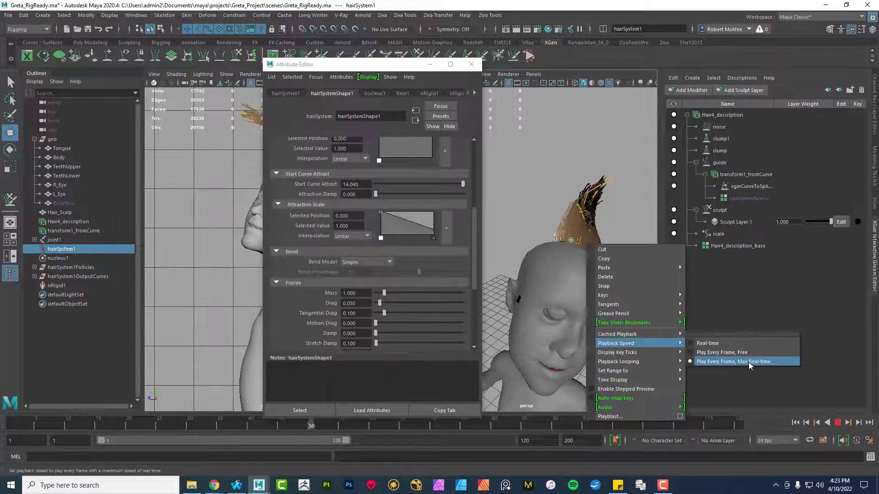
click(837, 423)
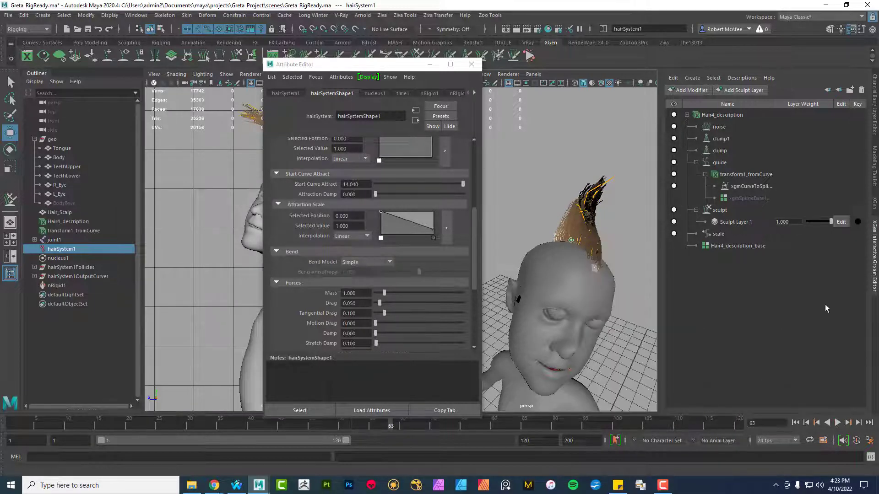
Replay the hair simulation, lower hairSystem1's Start Curve Attract to 3.343 during playback, and stop
click(837, 423)
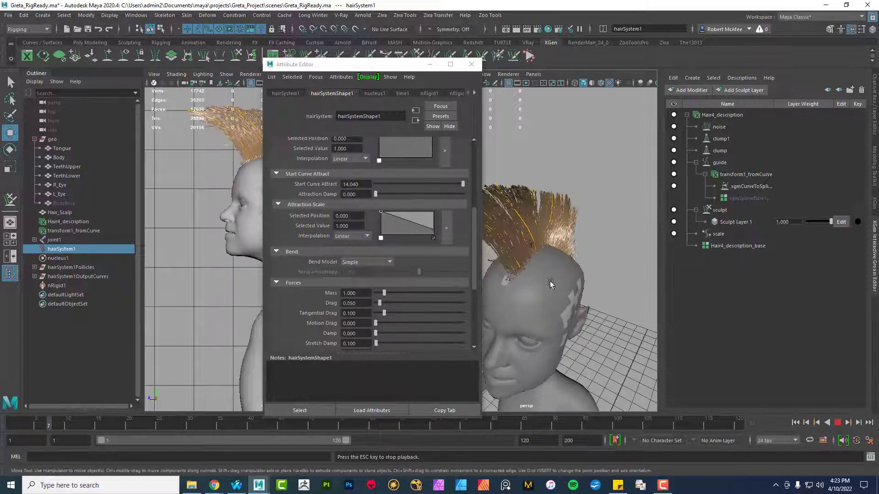
alt+drag(547, 274, 591, 253)
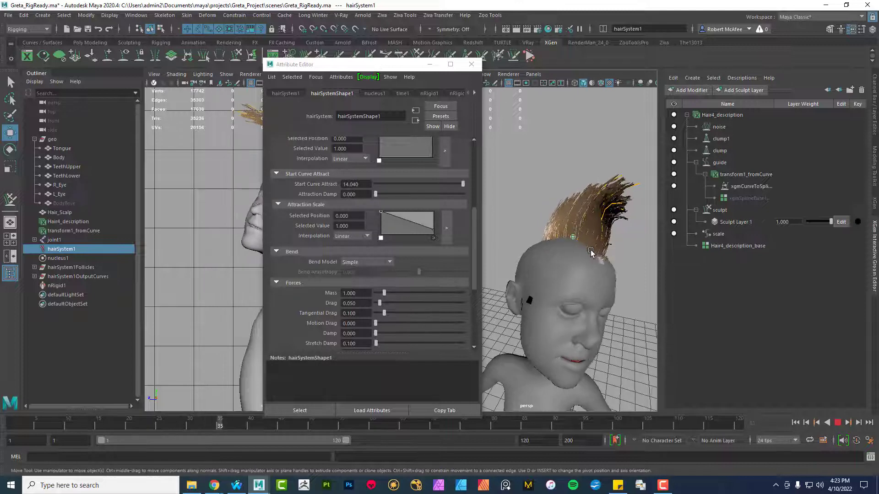
click(422, 183)
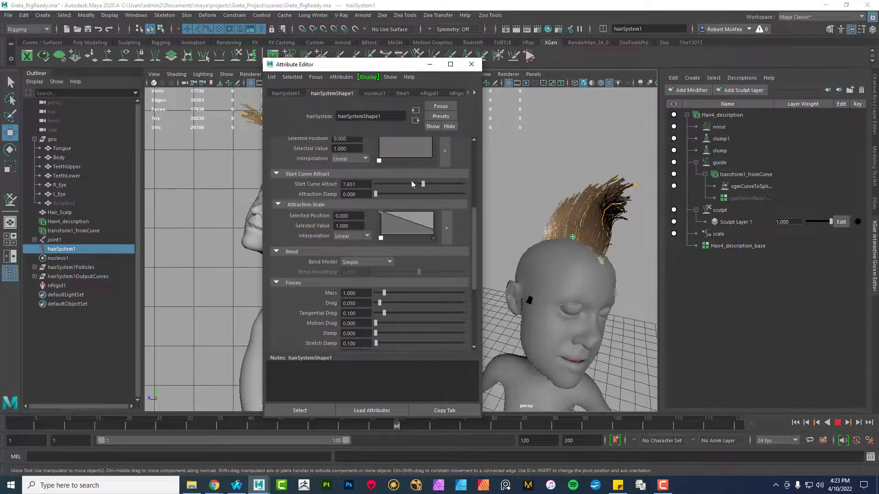
click(412, 183)
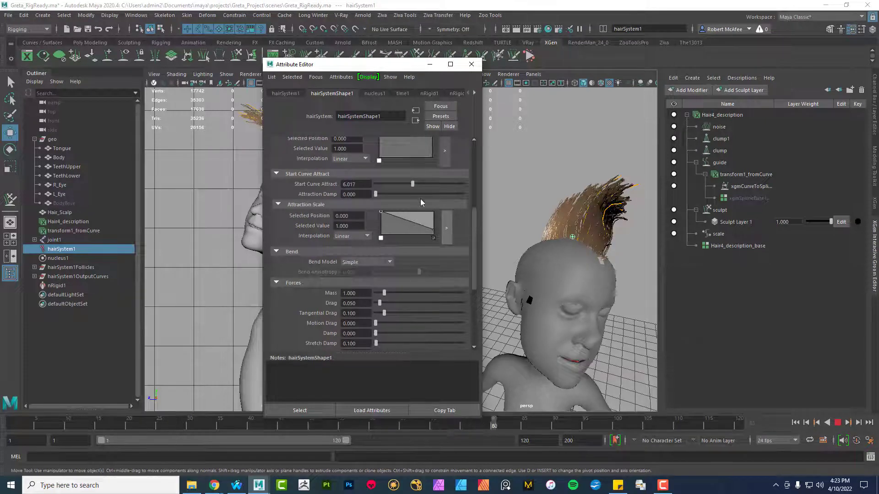
click(396, 185)
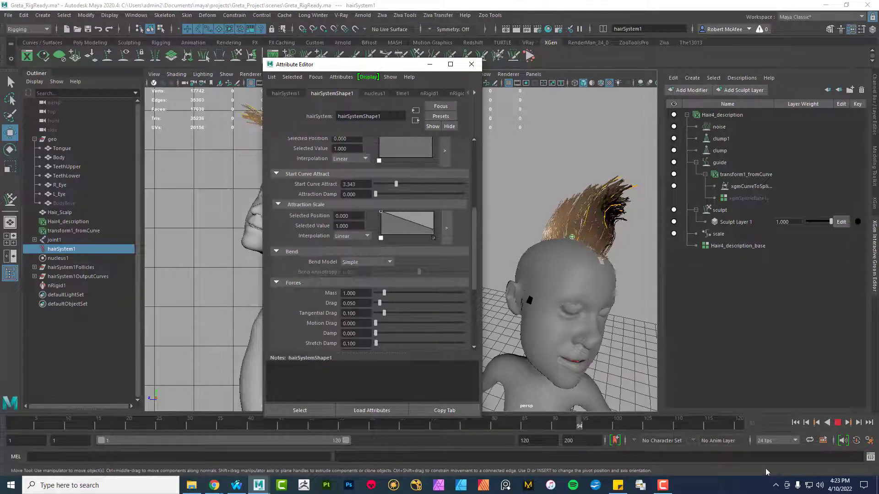
click(796, 422)
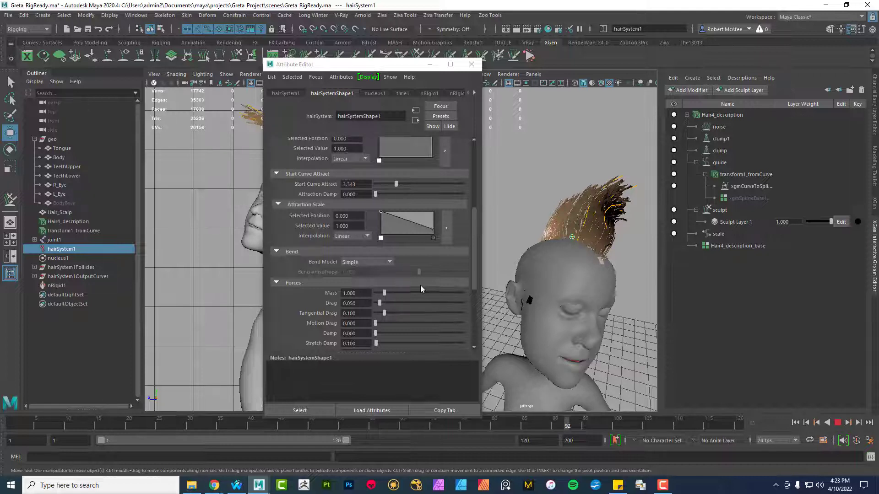
click(836, 422)
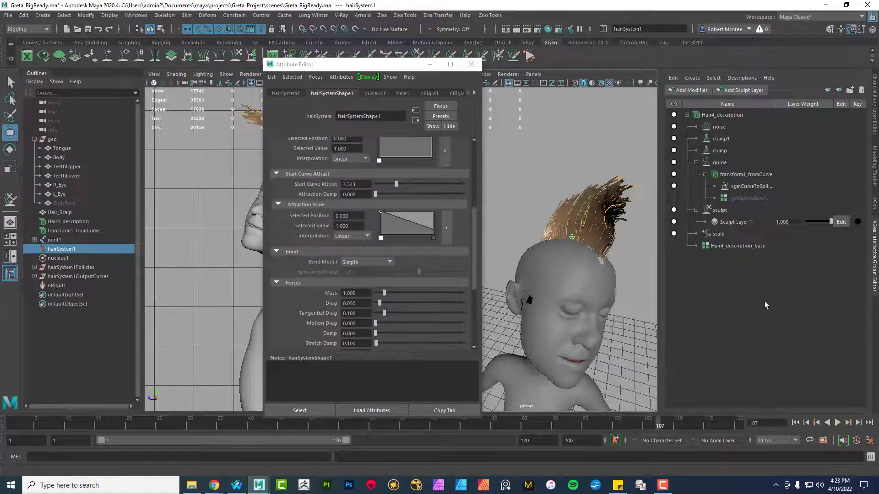
Start a new Alembic cache for the guide modifier of Hair4_description and browse to Greta_Project's cache/nCache folder
click(719, 163)
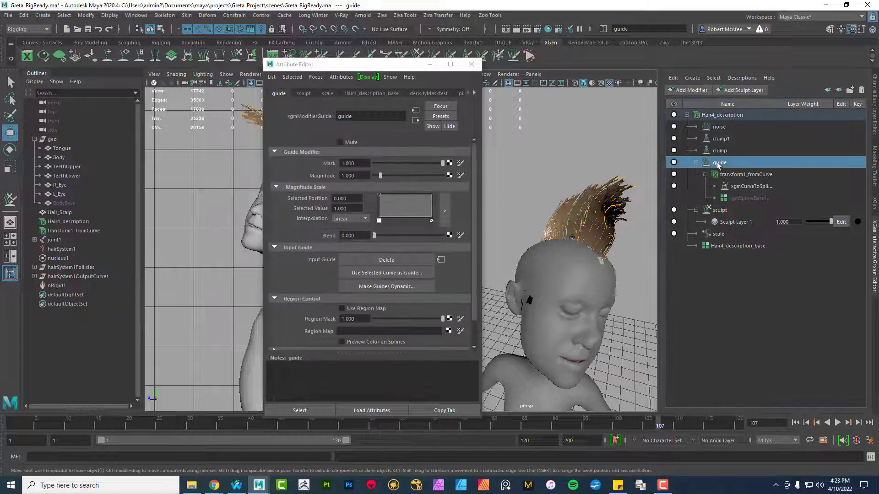
click(740, 79)
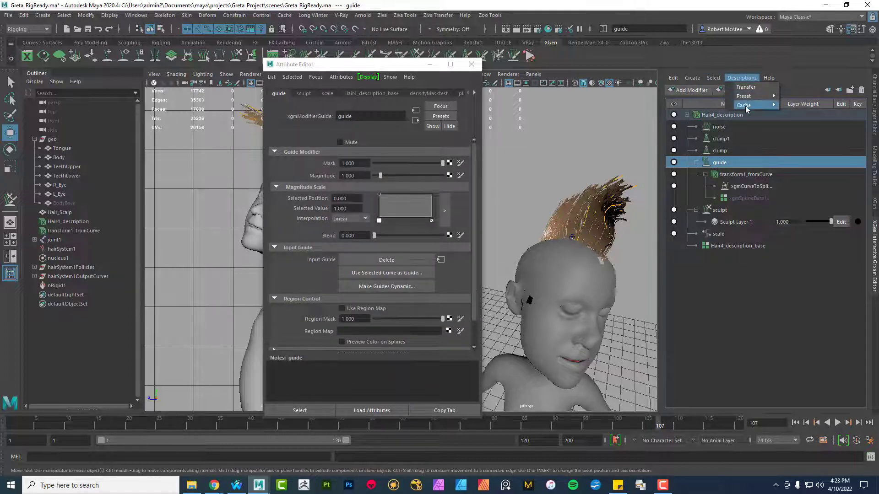
mouse_move(746, 105)
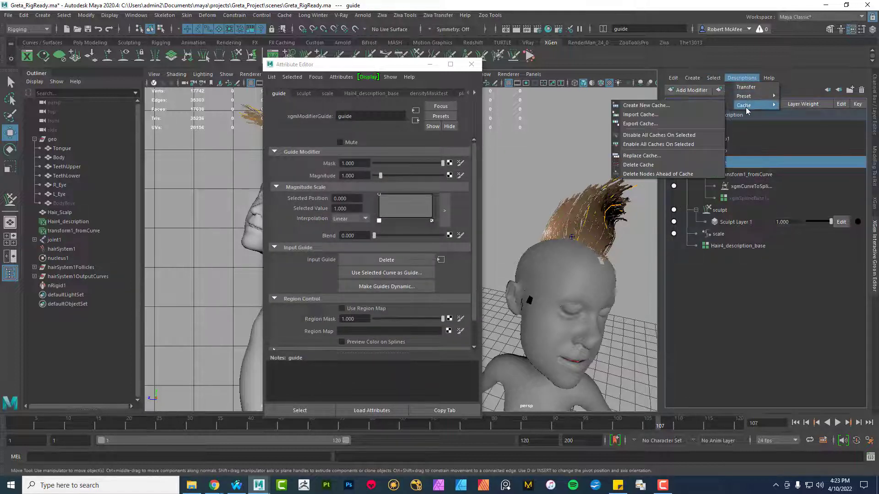
click(631, 110)
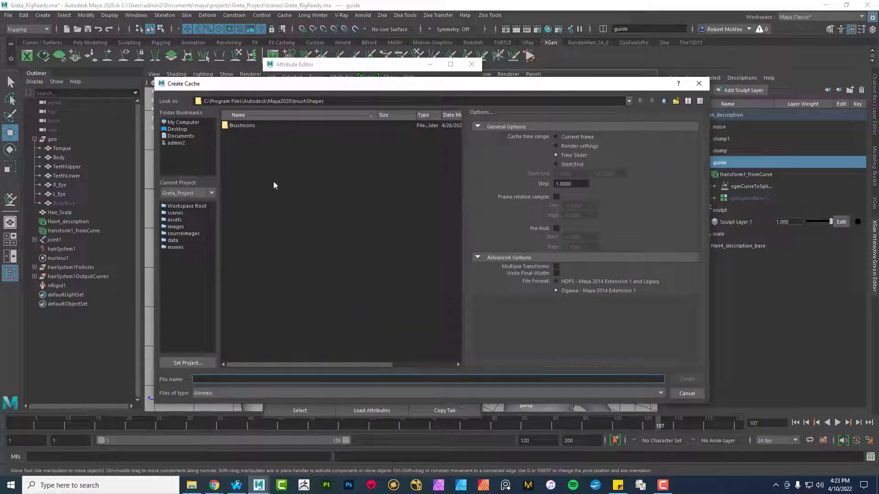
click(179, 136)
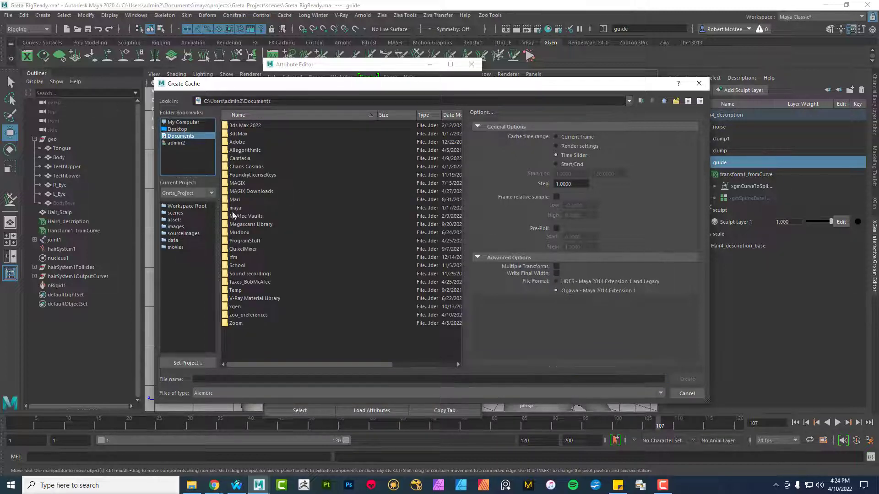
double_click(234, 208)
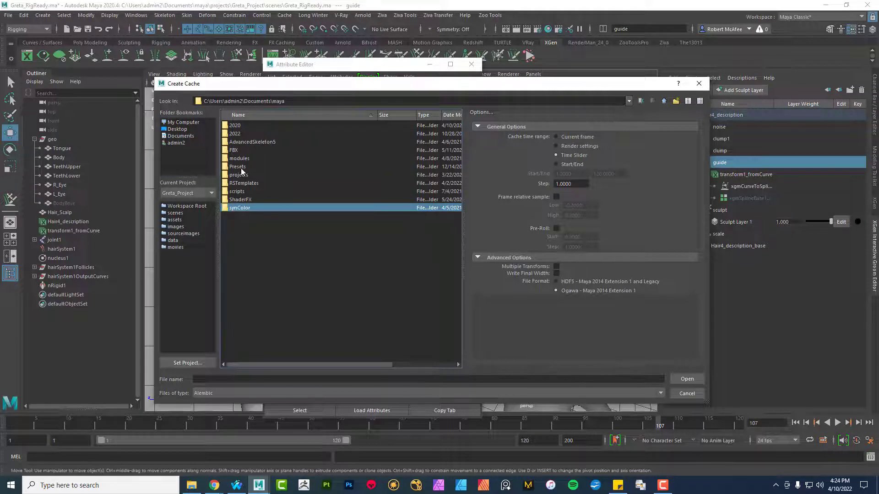
click(240, 176)
double_click(241, 176)
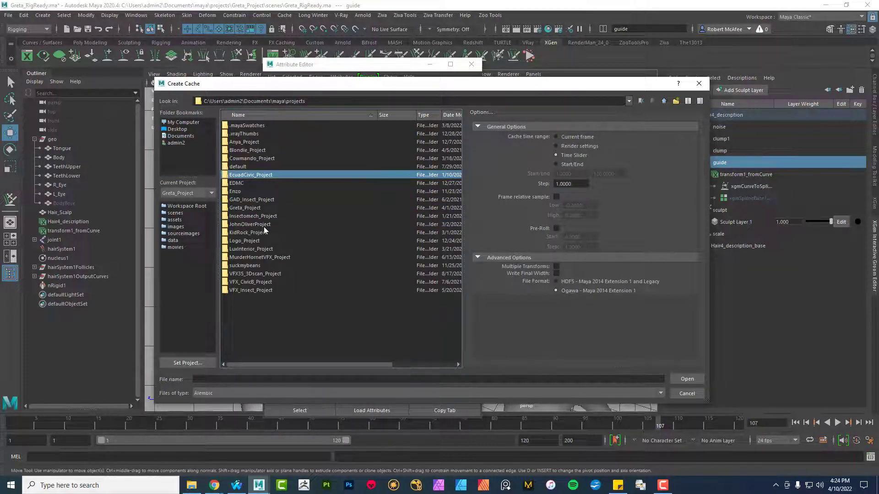
double_click(245, 209)
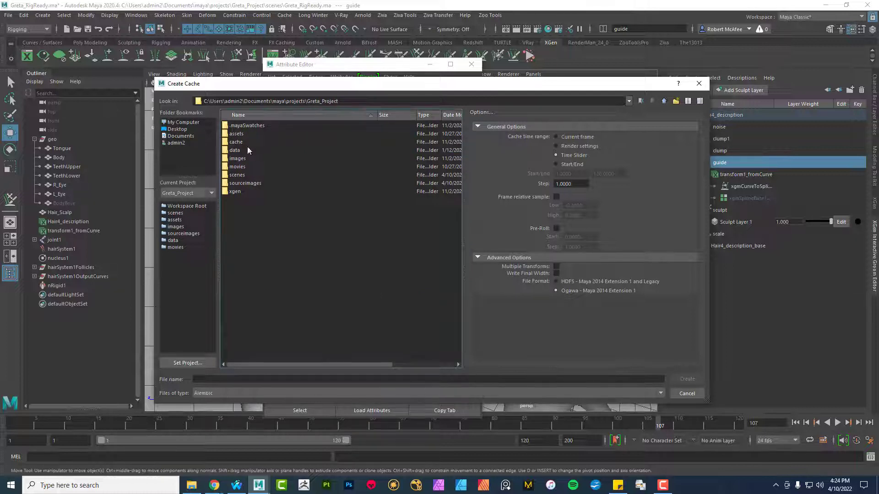
double_click(236, 142)
double_click(237, 125)
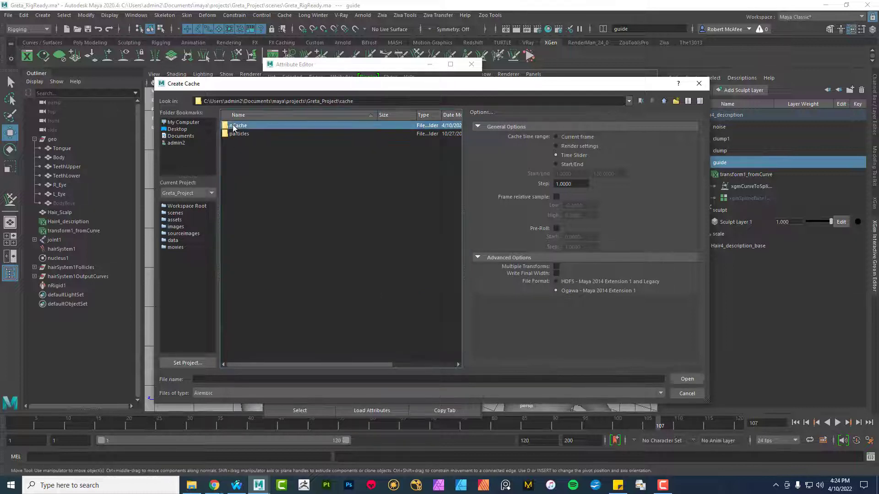
Name the cache file TestMohawk and create it over the Time Slider range
click(227, 380)
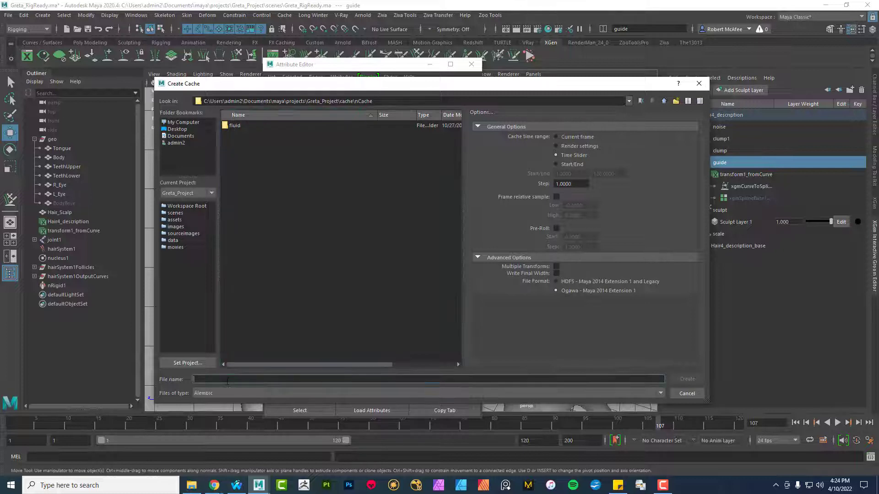
text(TestMo)
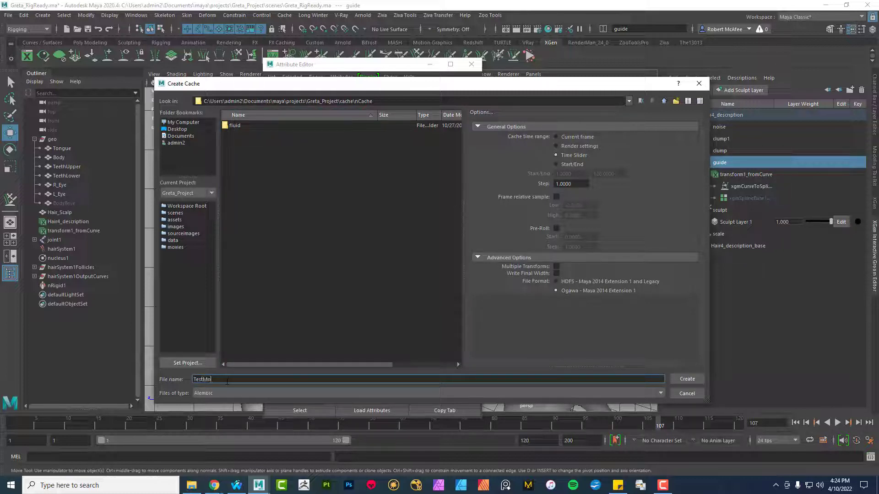
text(hawk)
click(691, 381)
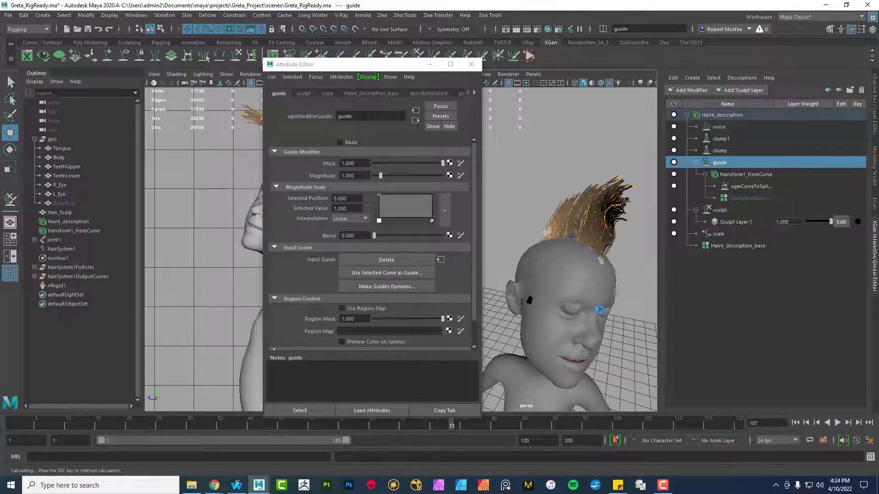
Close the guide modifier's attributes and scrub the timeline back to frame 19 to check the hair motion
key(ctrl+a)
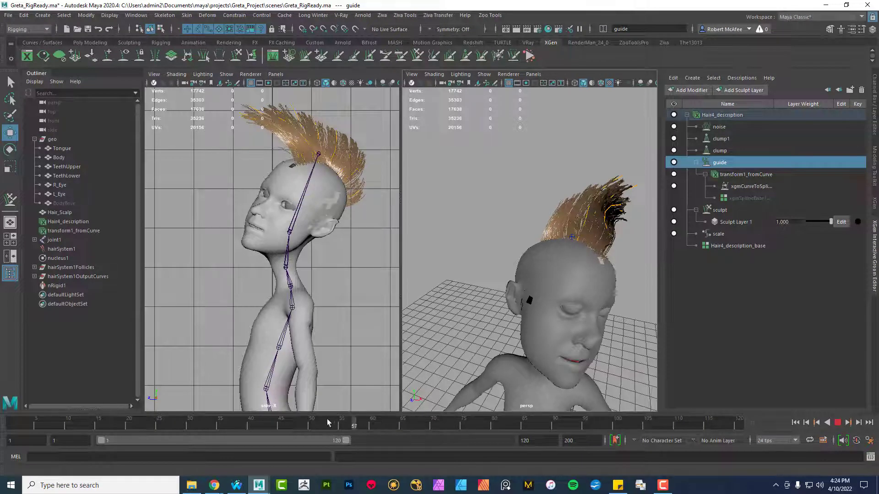
drag(174, 419, 125, 406)
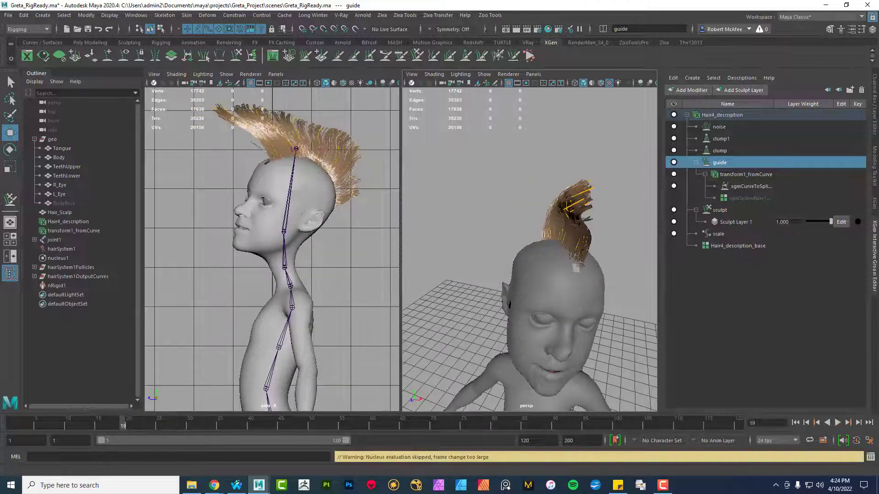
Find nucleus1 in the Hypergraph Hierarchy and turn off its Enable attribute, closing both windows when done
key(alt+h)
drag(514, 118, 461, 94)
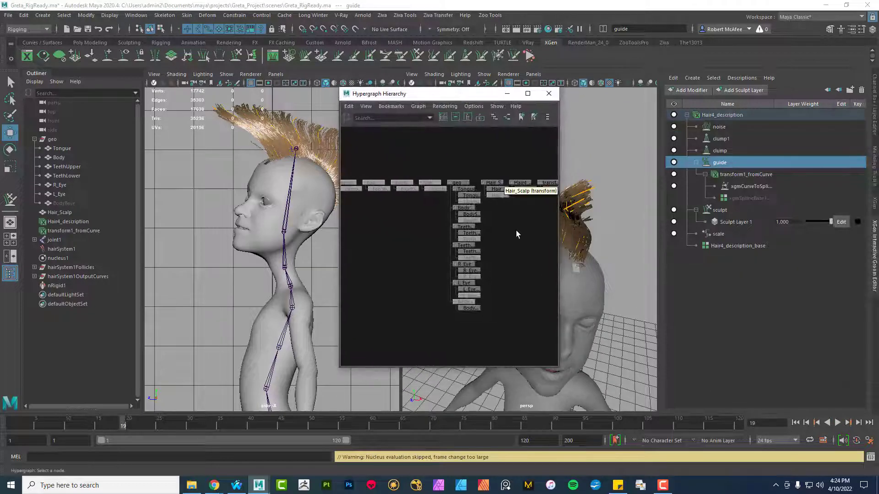
alt+middle_drag(515, 229, 444, 249)
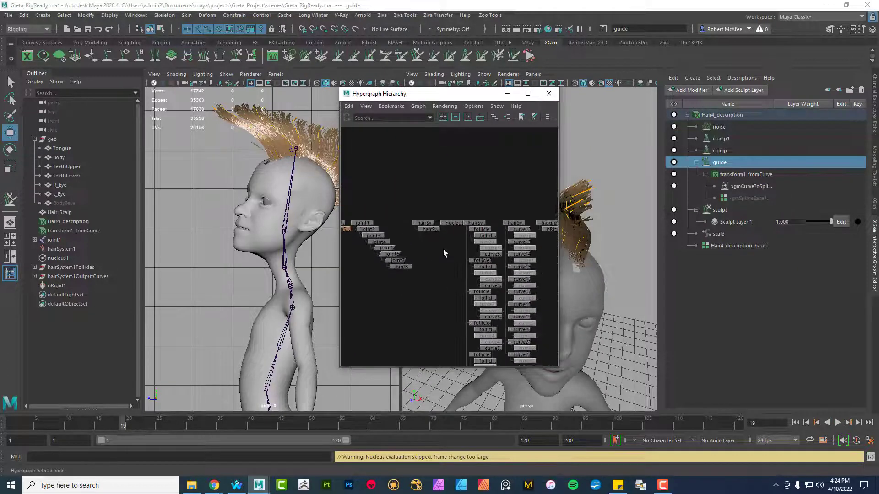
click(457, 222)
right_click(455, 225)
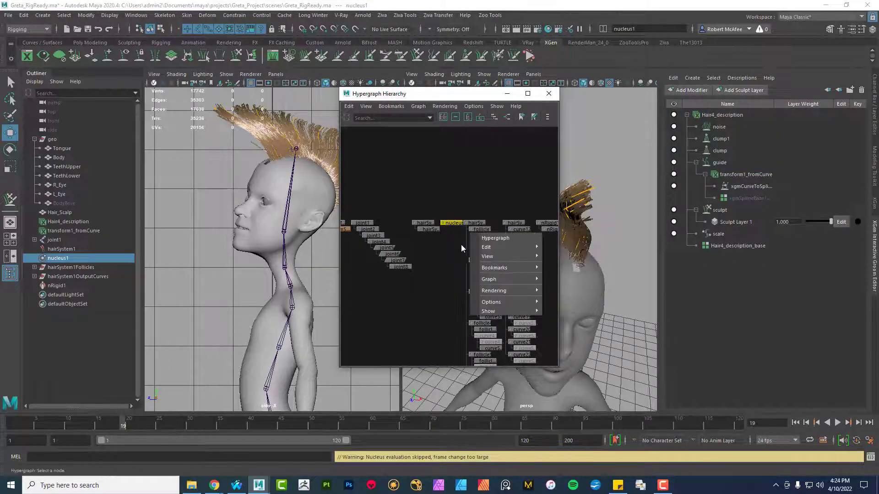
click(453, 227)
right_click(453, 226)
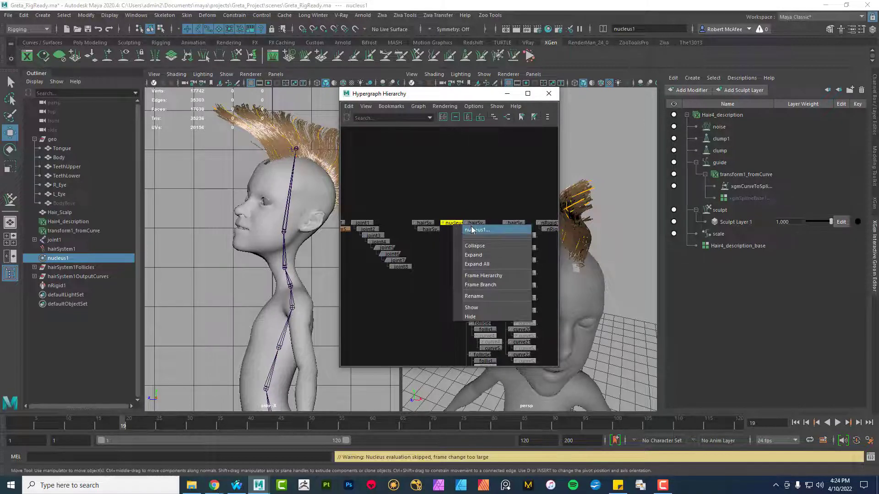
click(472, 230)
scroll(392, 181, up, 4)
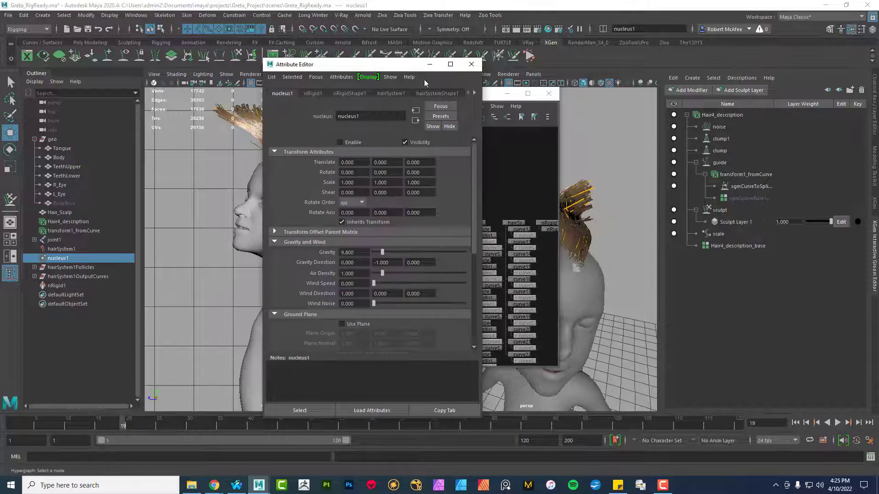
click(471, 64)
click(549, 93)
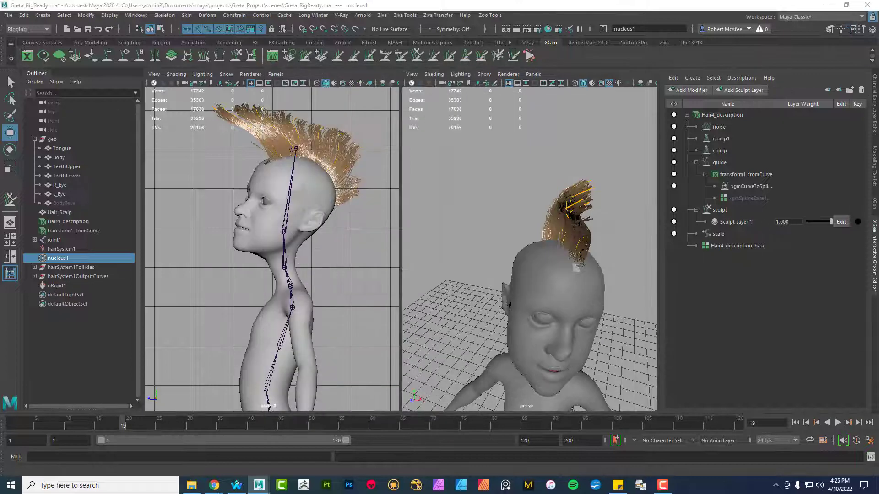
Play and scrub the animation with the nucleus solver disabled, stopping at frame 89 to inspect the mohawk from the side
key(alt+v)
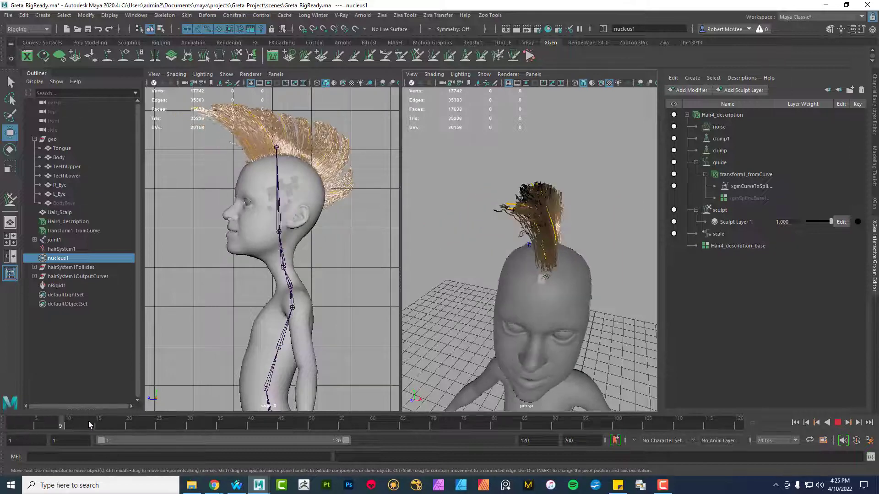
mouse_move(212, 419)
mouse_down()
mouse_move(282, 418)
mouse_move(46, 433)
mouse_move(90, 431)
mouse_up()
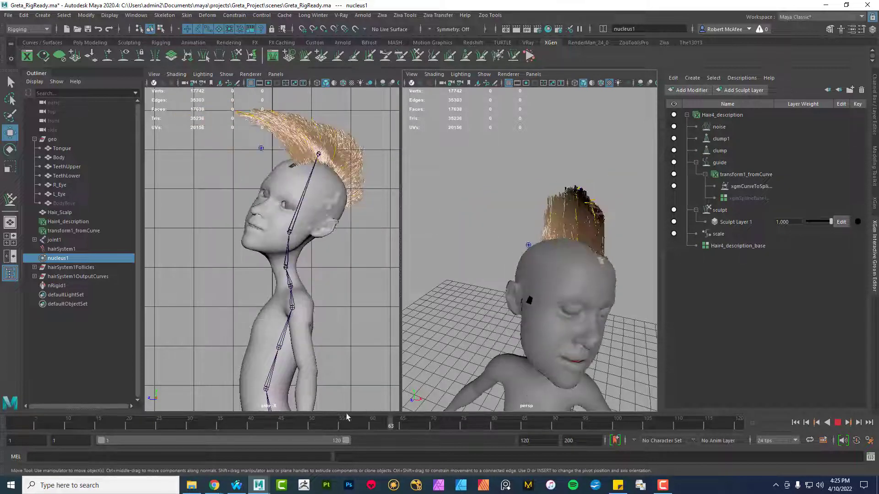
drag(39, 447, 389, 427)
key(Escape)
alt+drag(585, 298, 762, 295)
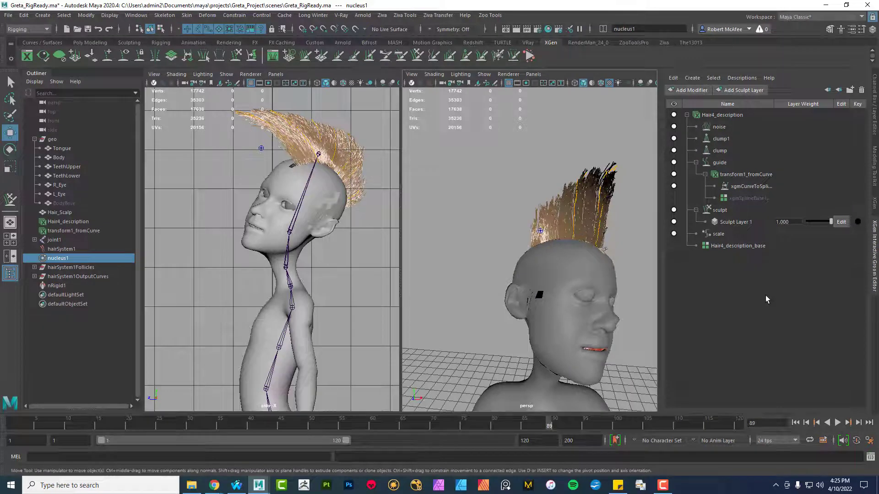